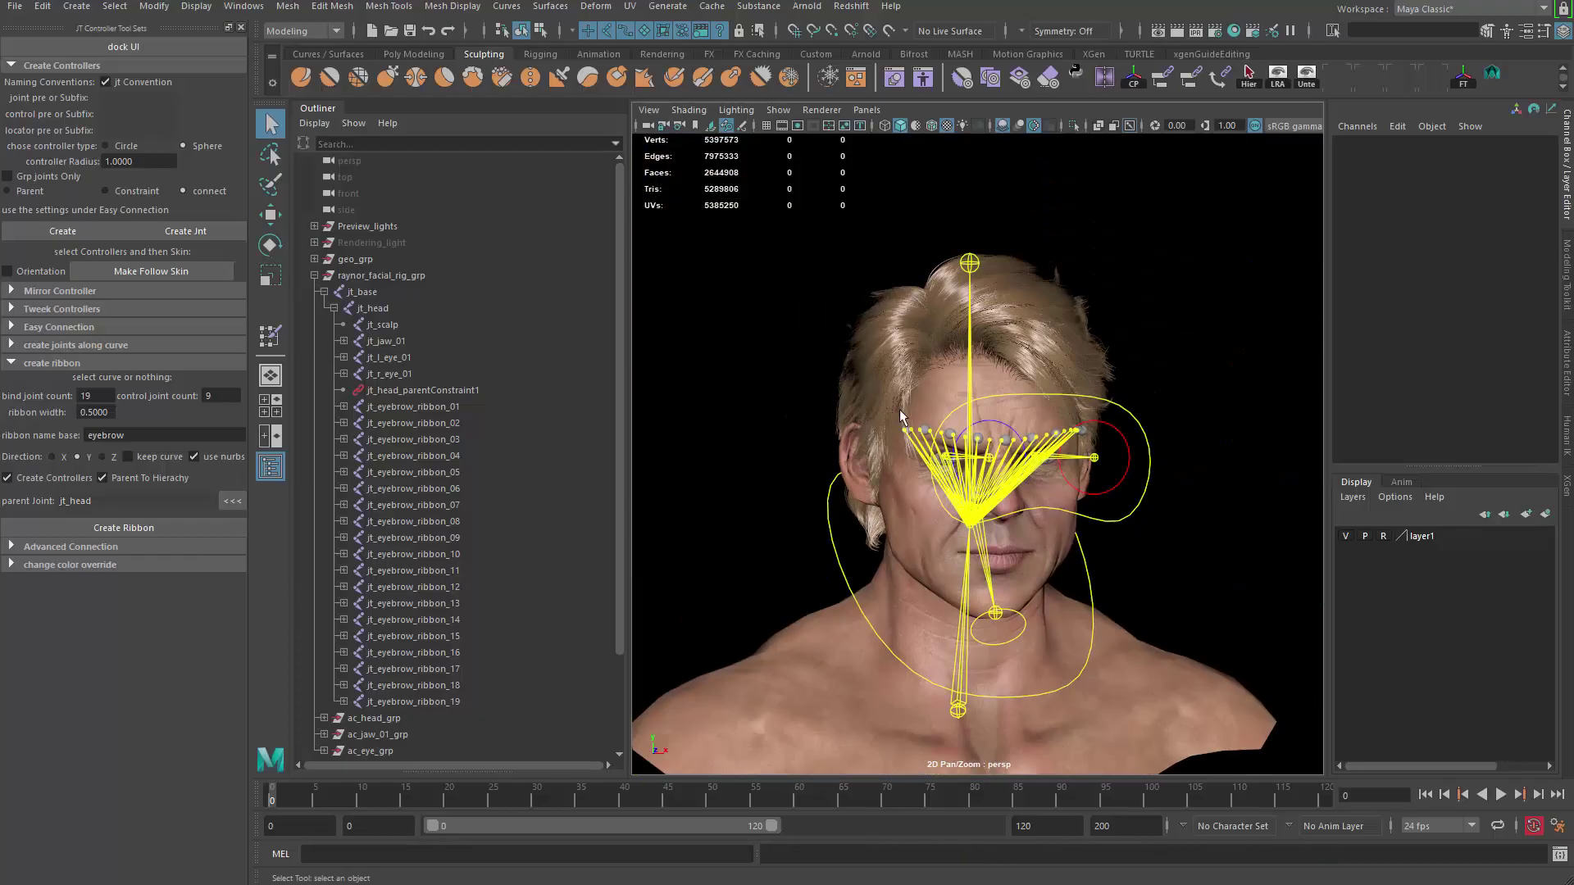
# Step: Select joints jt_eyebrow_ribbon_01 to jt_eyebrow_ribbon_19 and add the body mesh to the selection
pyautogui.scroll(3, 857, 420)
pyautogui.scroll(6, 829, 421)
pyautogui.keyDown('alt'); pyautogui.moveTo(857, 420); pyautogui.dragTo(924, 464); pyautogui.keyUp('alt')
pyautogui.scroll(-4, 824, 426)
pyautogui.scroll(5, 924, 464)
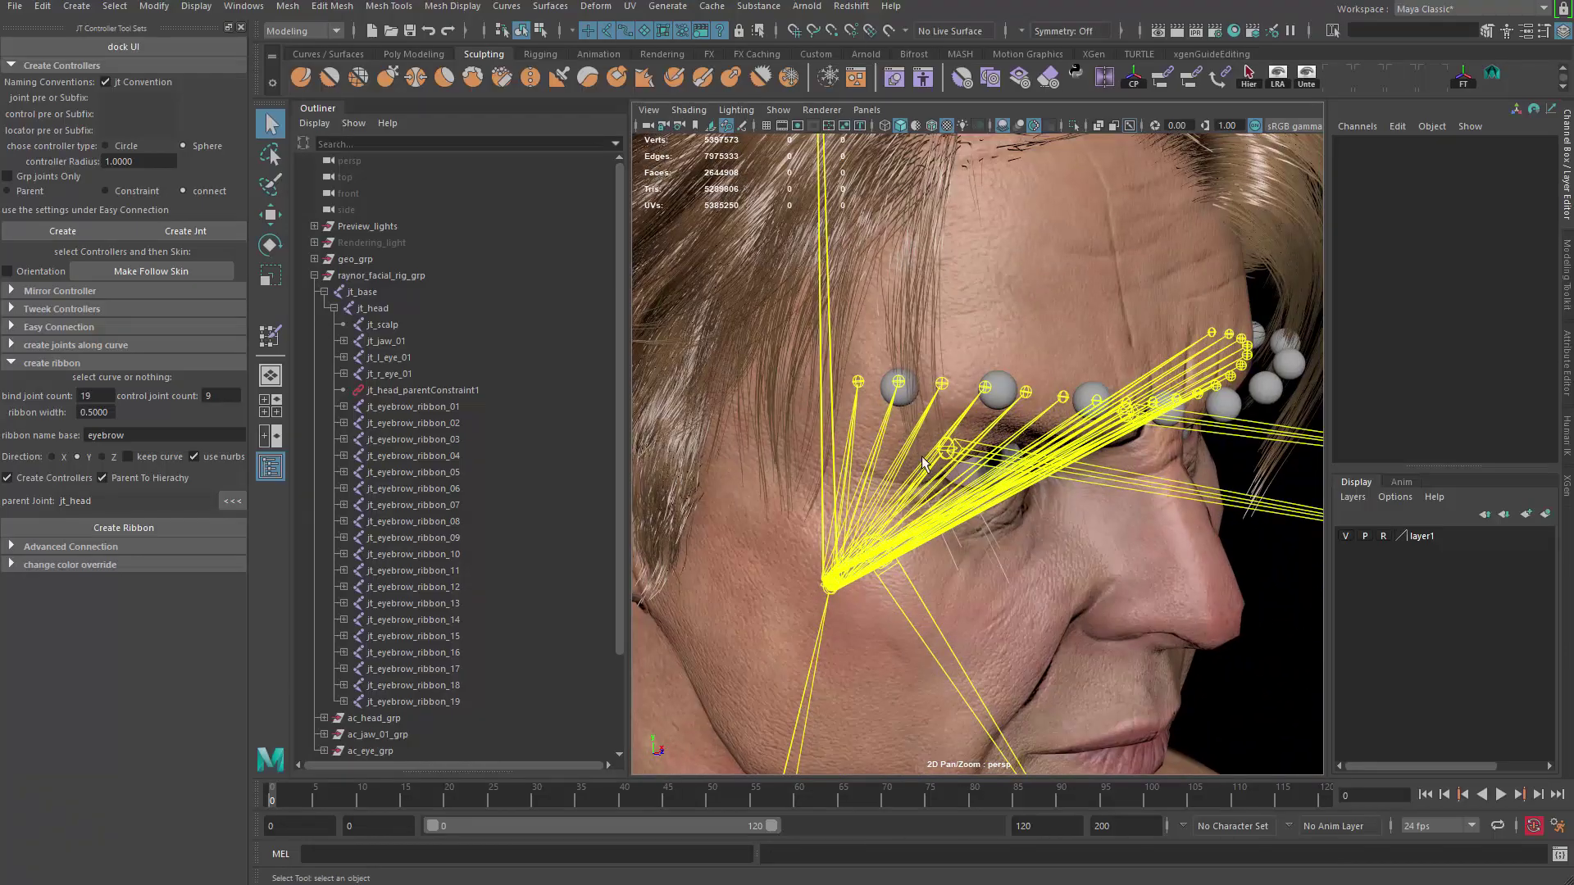
pyautogui.click(477, 407)
pyautogui.keyDown('shift'); pyautogui.click(453, 704); pyautogui.keyUp('shift')
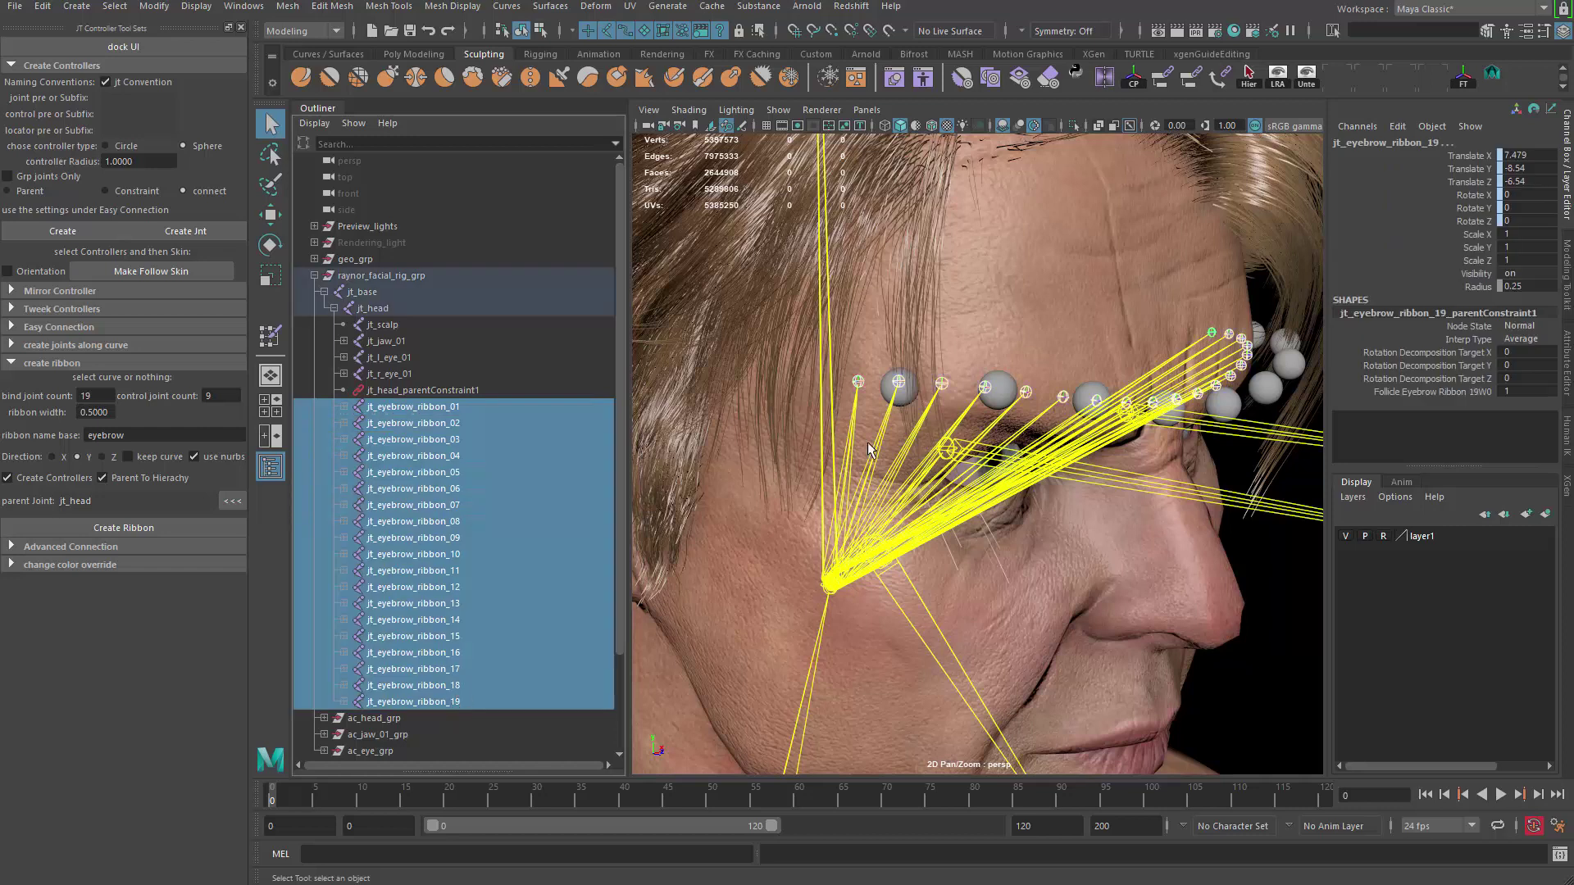
pyautogui.keyDown('alt'); pyautogui.moveTo(992, 356); pyautogui.dragTo(892, 423); pyautogui.keyUp('alt')
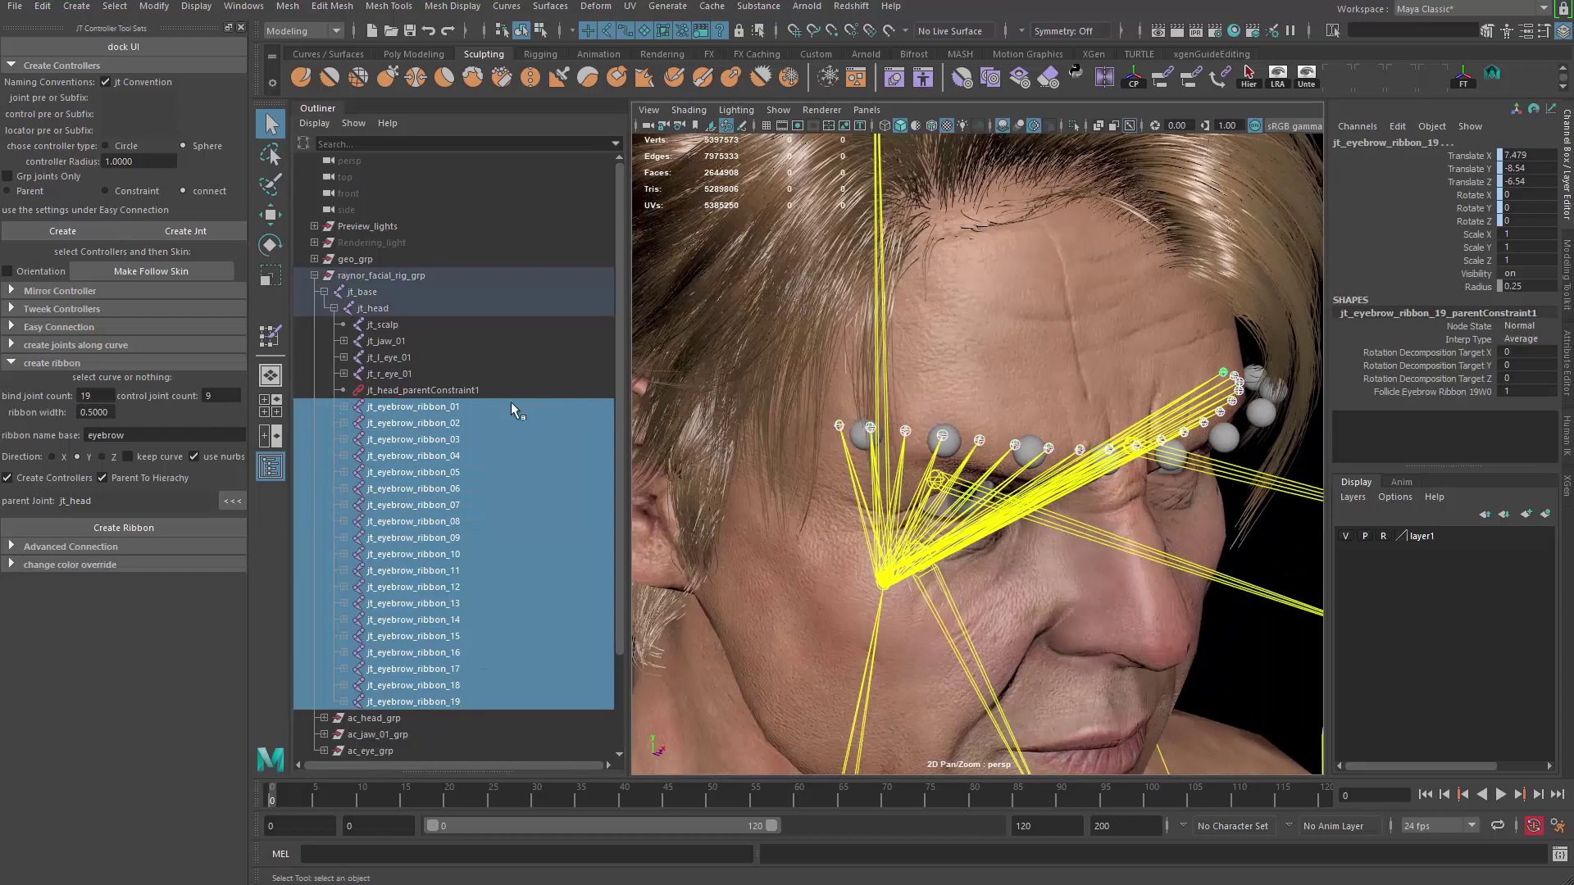
pyautogui.keyDown('shift'); pyautogui.click(1011, 383); pyautogui.keyUp('shift')
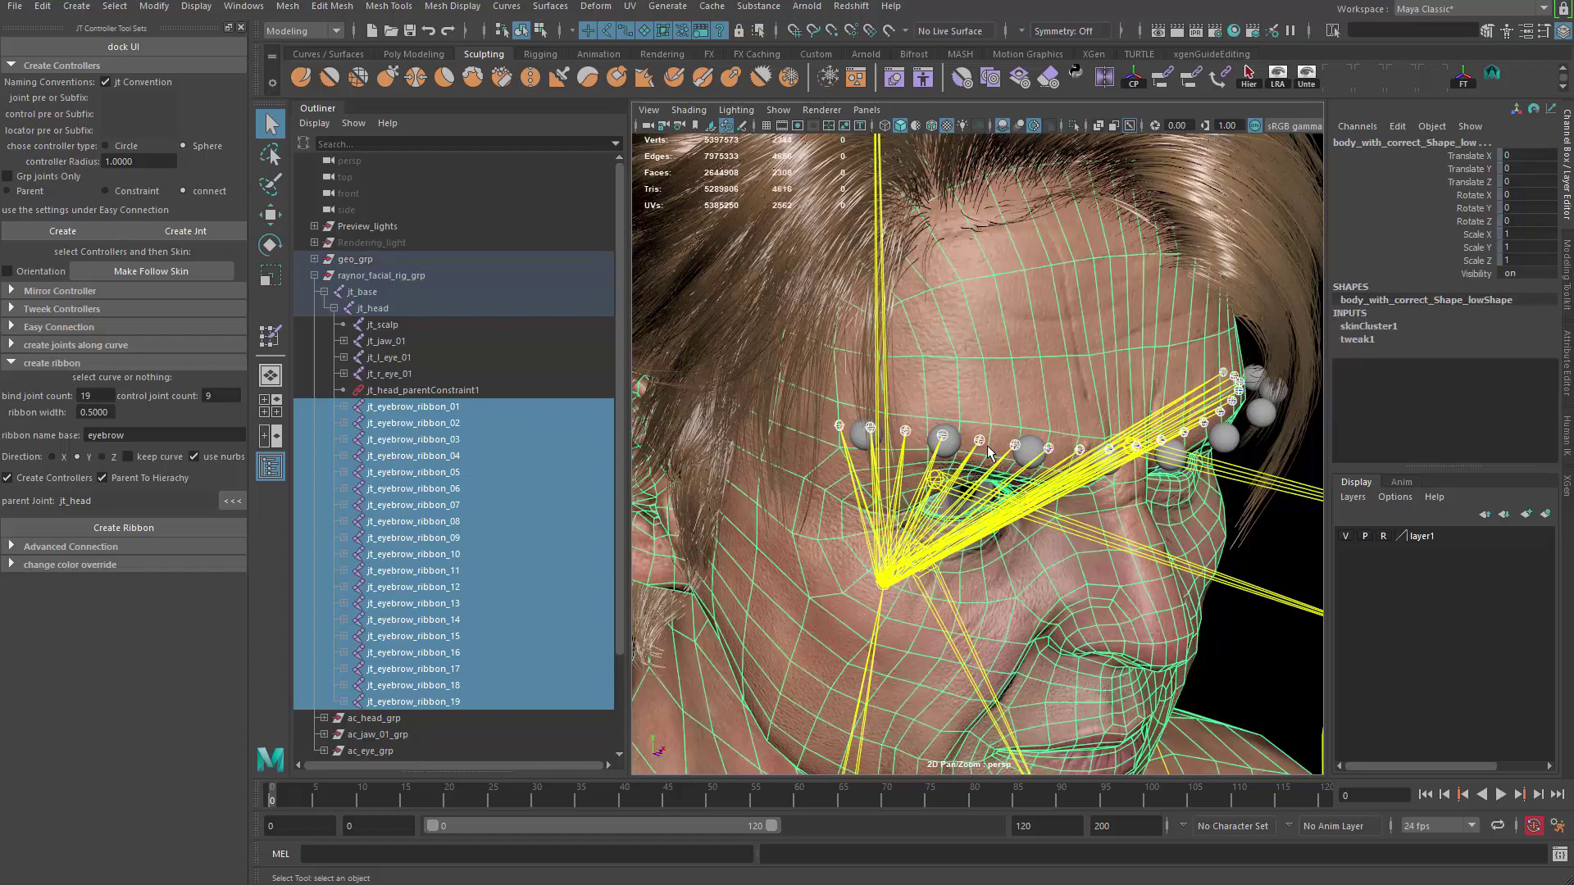
pyautogui.keyDown('alt'); pyautogui.moveTo(943, 360); pyautogui.dragTo(832, 291); pyautogui.keyUp('alt')
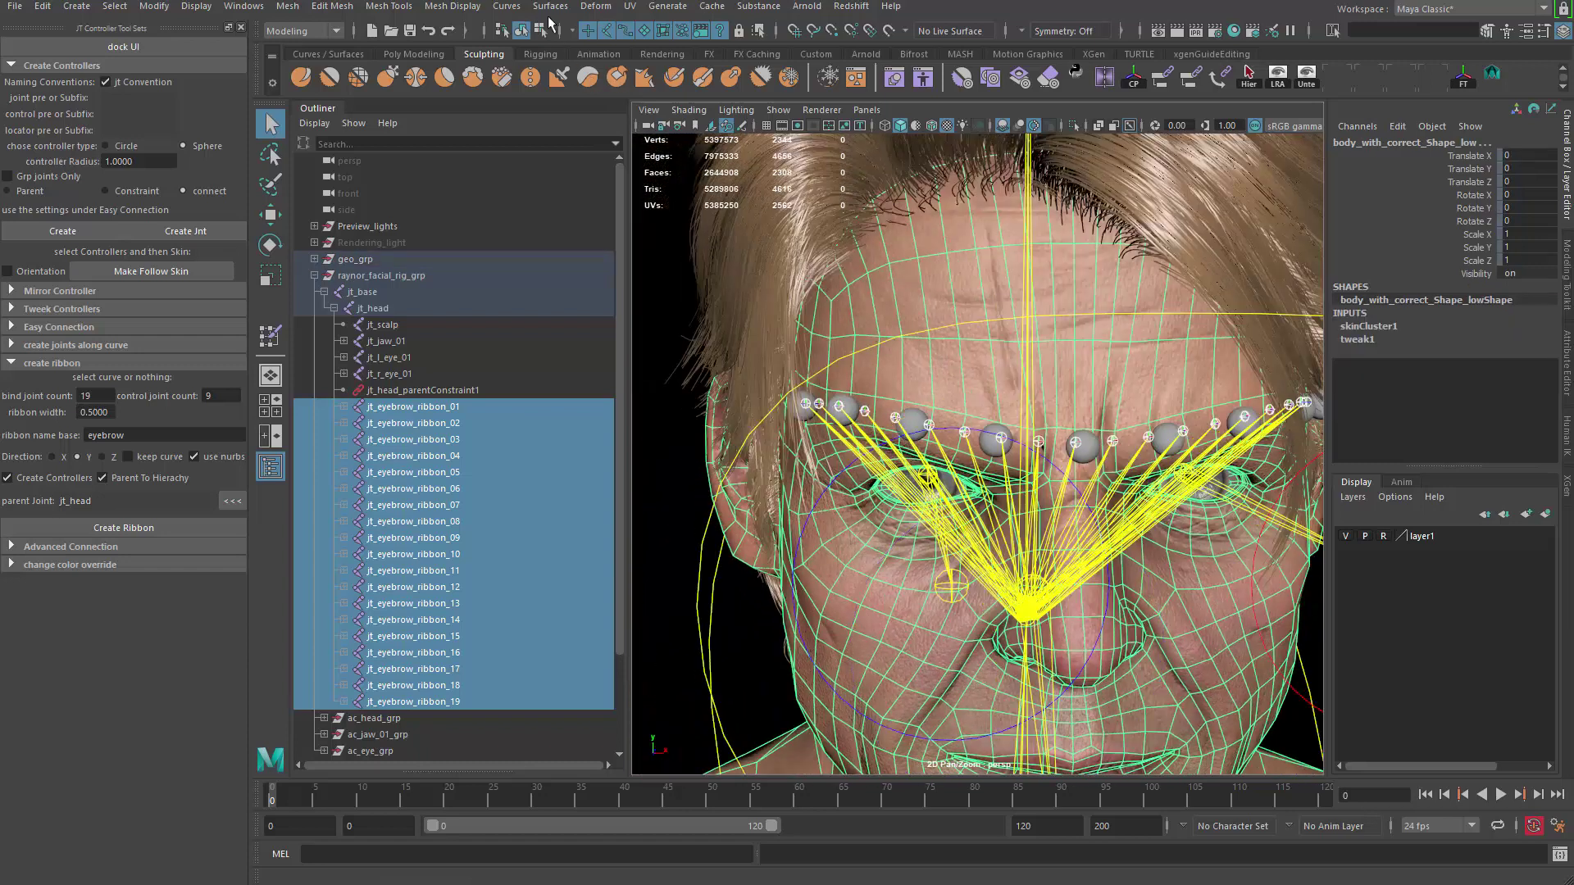
# Step: Add the selected eyebrow joints as skin influences of the body mesh, with reset options, Lock weights enabled and default weight 0
pyautogui.click(307, 33)
pyautogui.click(302, 65)
pyautogui.click(334, 6)
pyautogui.moveTo(473, 396)
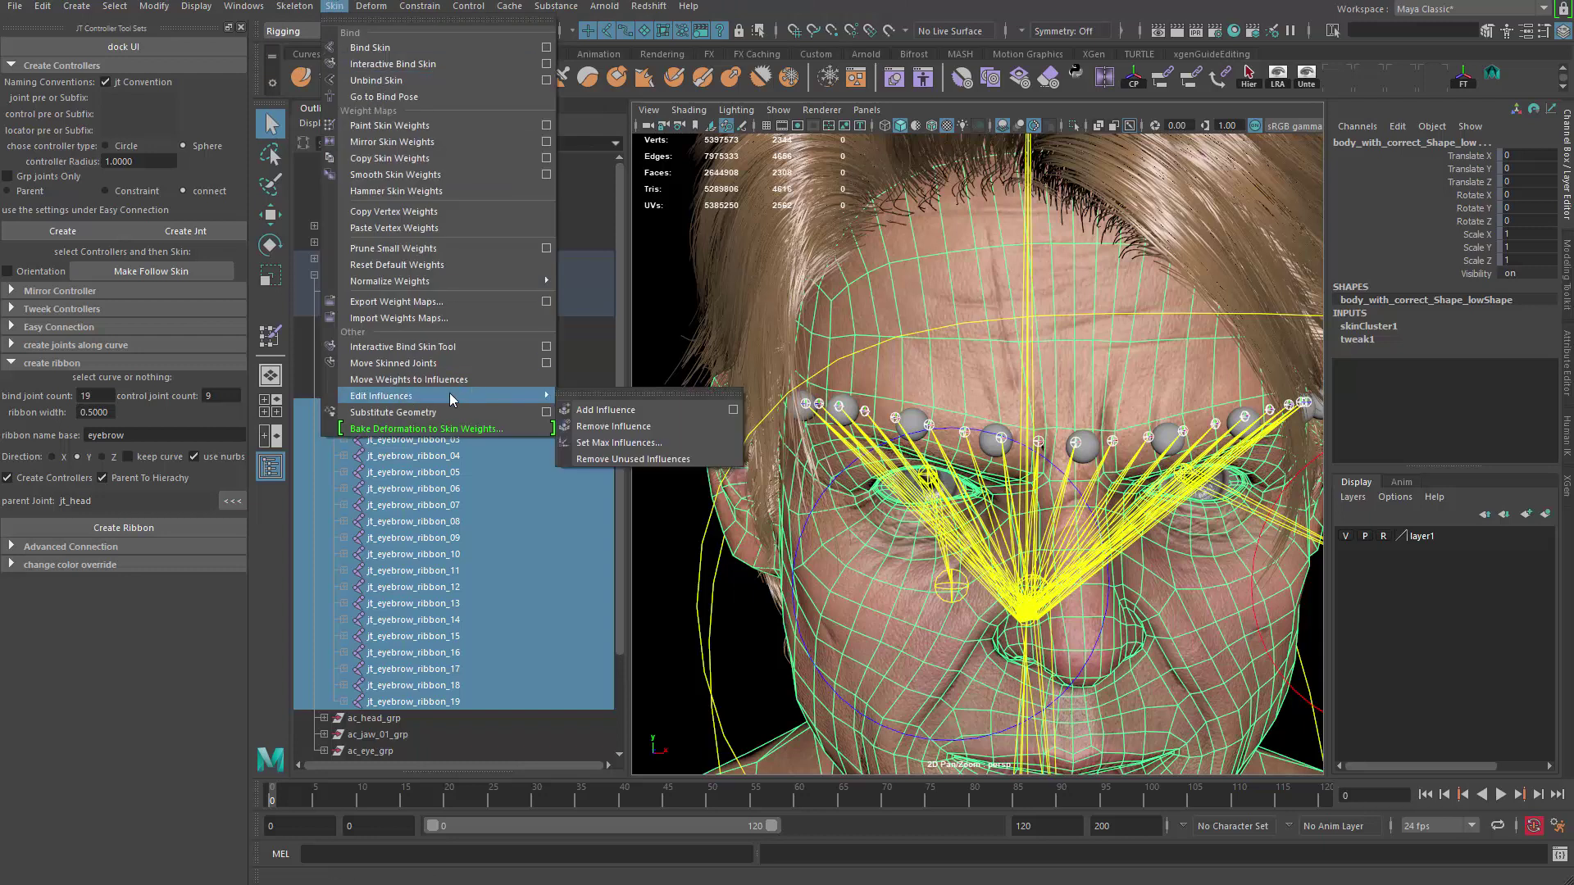
pyautogui.click(736, 411)
pyautogui.moveTo(1164, 218); pyautogui.dragTo(881, 158)
pyautogui.click(840, 180)
pyautogui.click(873, 213)
pyautogui.click(999, 275)
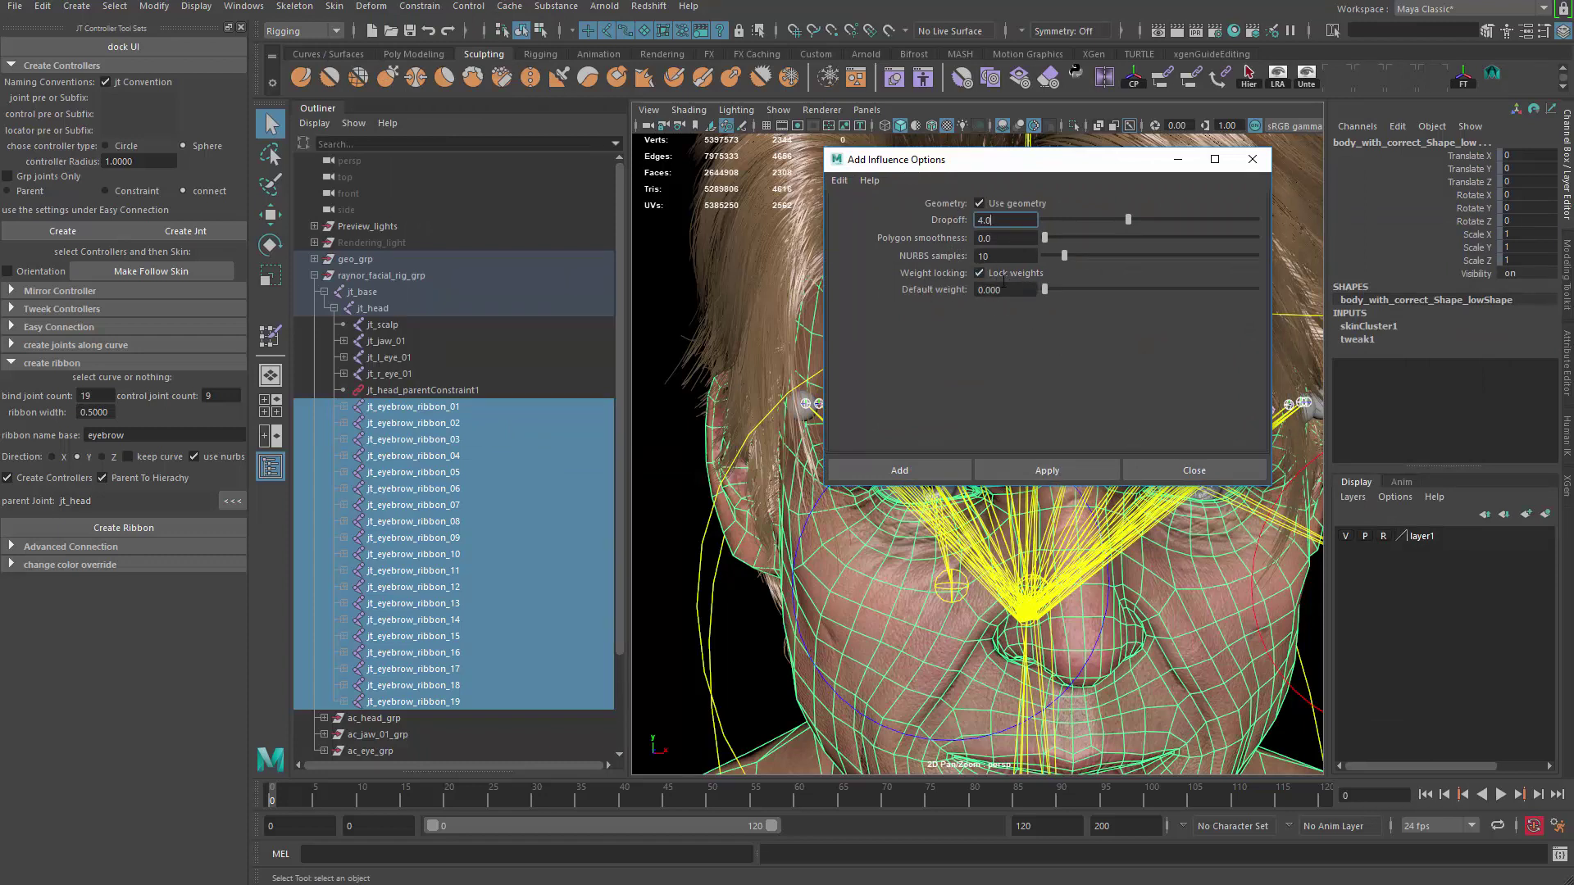
pyautogui.moveTo(1015, 290); pyautogui.dragTo(971, 305)
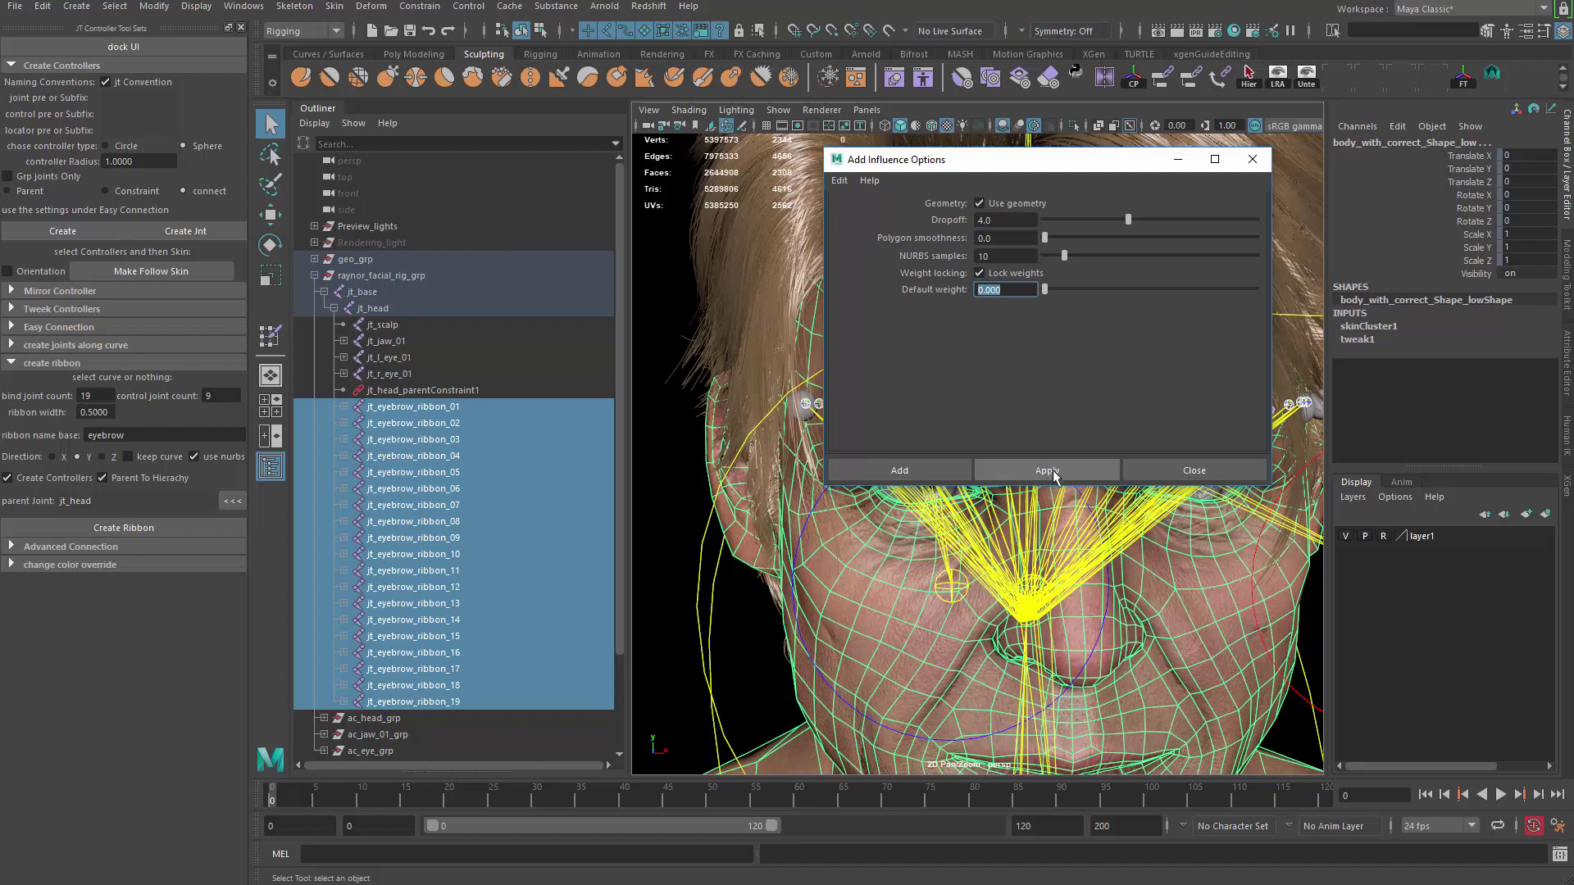
pyautogui.click(1060, 474)
pyautogui.click(1170, 476)
# Step: Start the Paint Skin Weights tool on the body mesh and dock its tool settings in place of the controller toolset
pyautogui.keyDown('alt'); pyautogui.moveTo(1045, 410); pyautogui.dragTo(1050, 262); pyautogui.keyUp('alt')
pyautogui.click(1057, 253)
pyautogui.moveTo(1057, 253); pyautogui.dragTo(1004, 204, button='right')
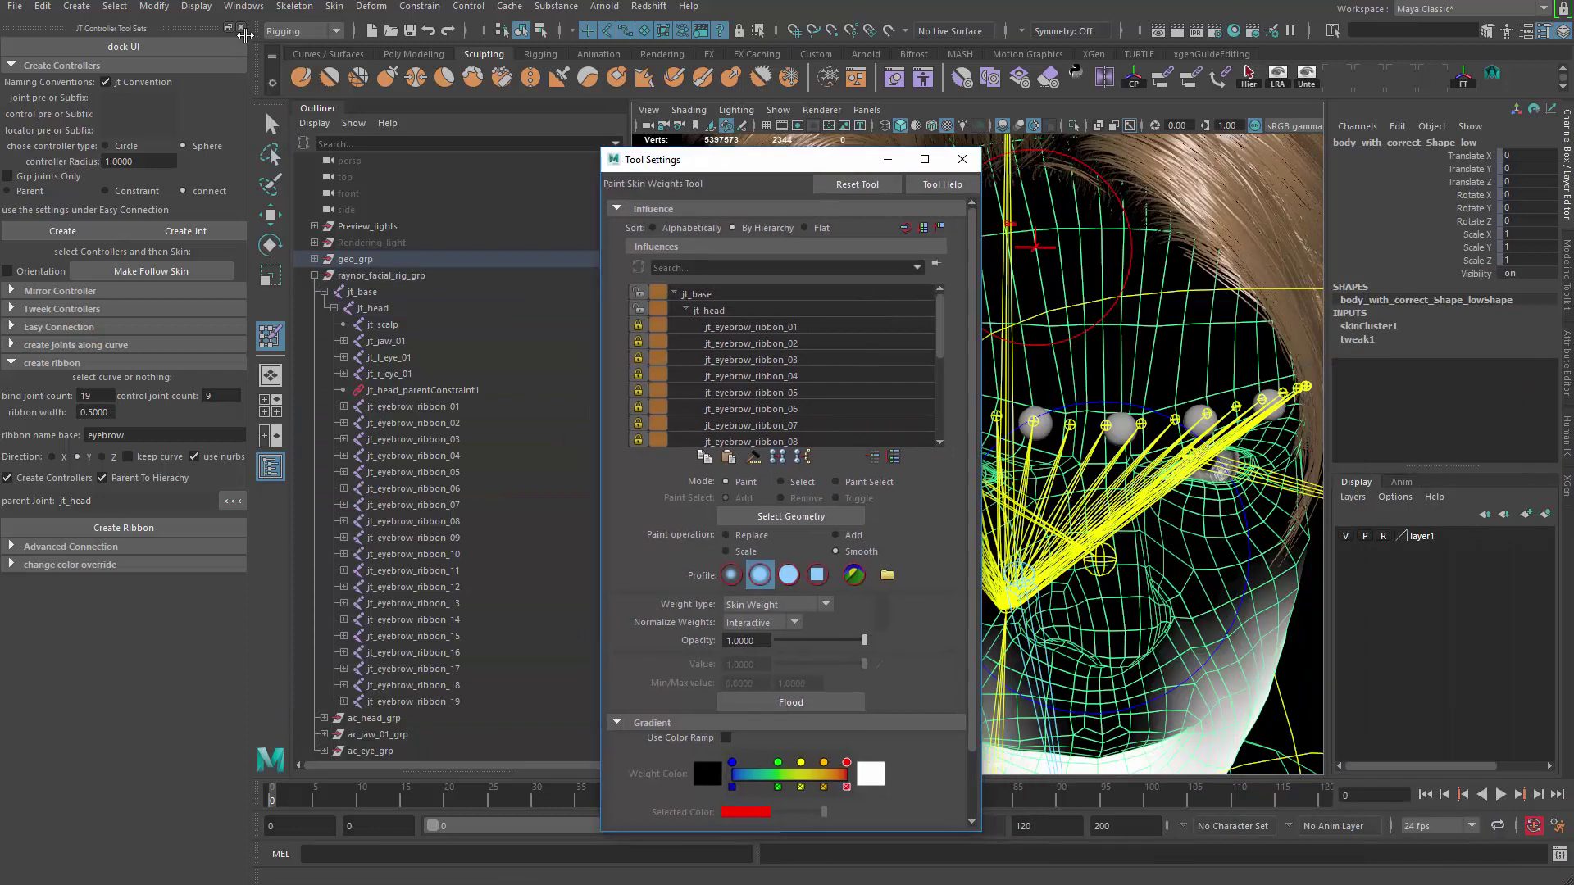
pyautogui.click(235, 28)
pyautogui.moveTo(723, 161); pyautogui.dragTo(131, 107)
# Step: Lengthen the influence list and unlock the weights of jt_eyebrow_ribbon_01 to jt_eyebrow_ribbon_19
pyautogui.click(360, 169)
pyautogui.click(360, 169)
pyautogui.click(360, 169)
pyautogui.click(360, 168)
pyautogui.click(359, 169)
pyautogui.moveTo(377, 374); pyautogui.dragTo(380, 439)
pyautogui.click(233, 531)
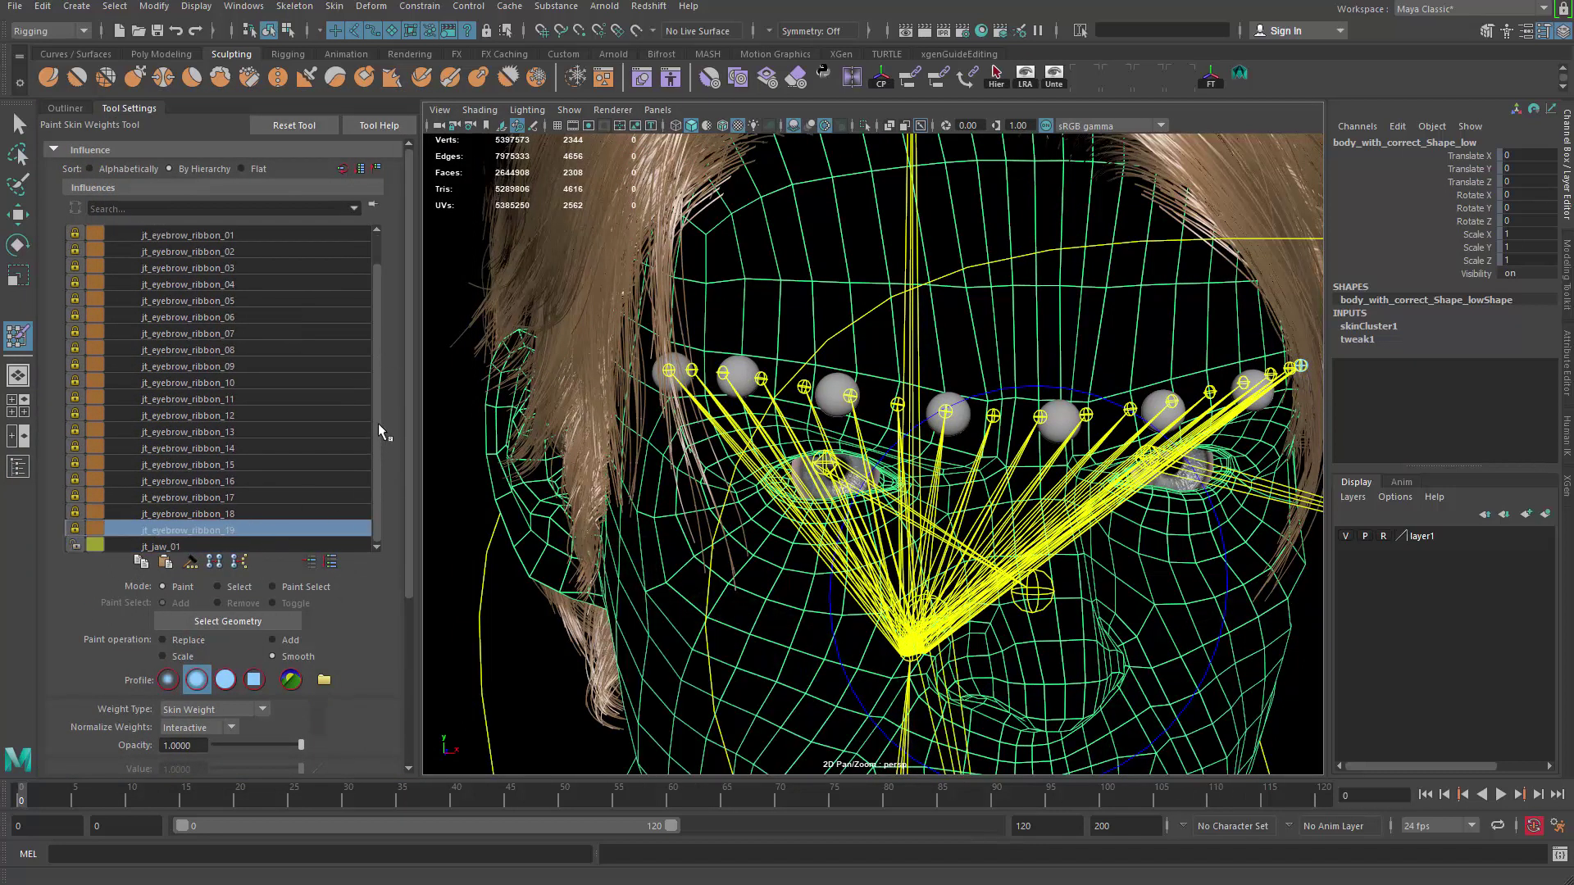
pyautogui.scroll(1, 240, 281)
pyautogui.keyDown('shift'); pyautogui.click(236, 267); pyautogui.keyUp('shift')
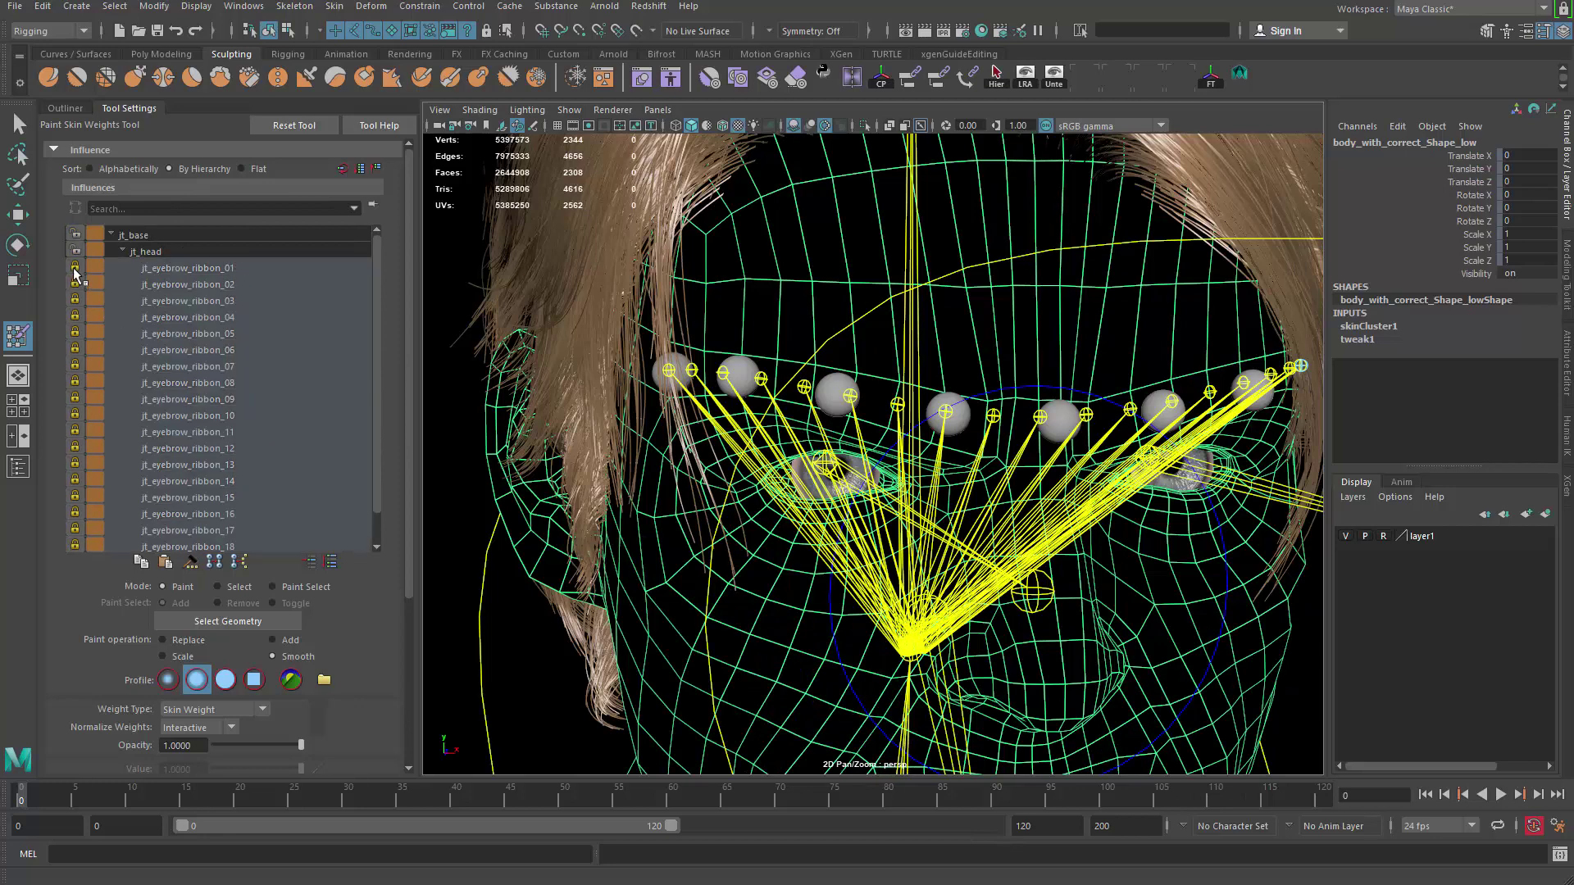
pyautogui.click(75, 269)
# Step: Isolate the 19 eyebrow ribbon joints and the body mesh in the viewport
pyautogui.scroll(-5, 830, 398)
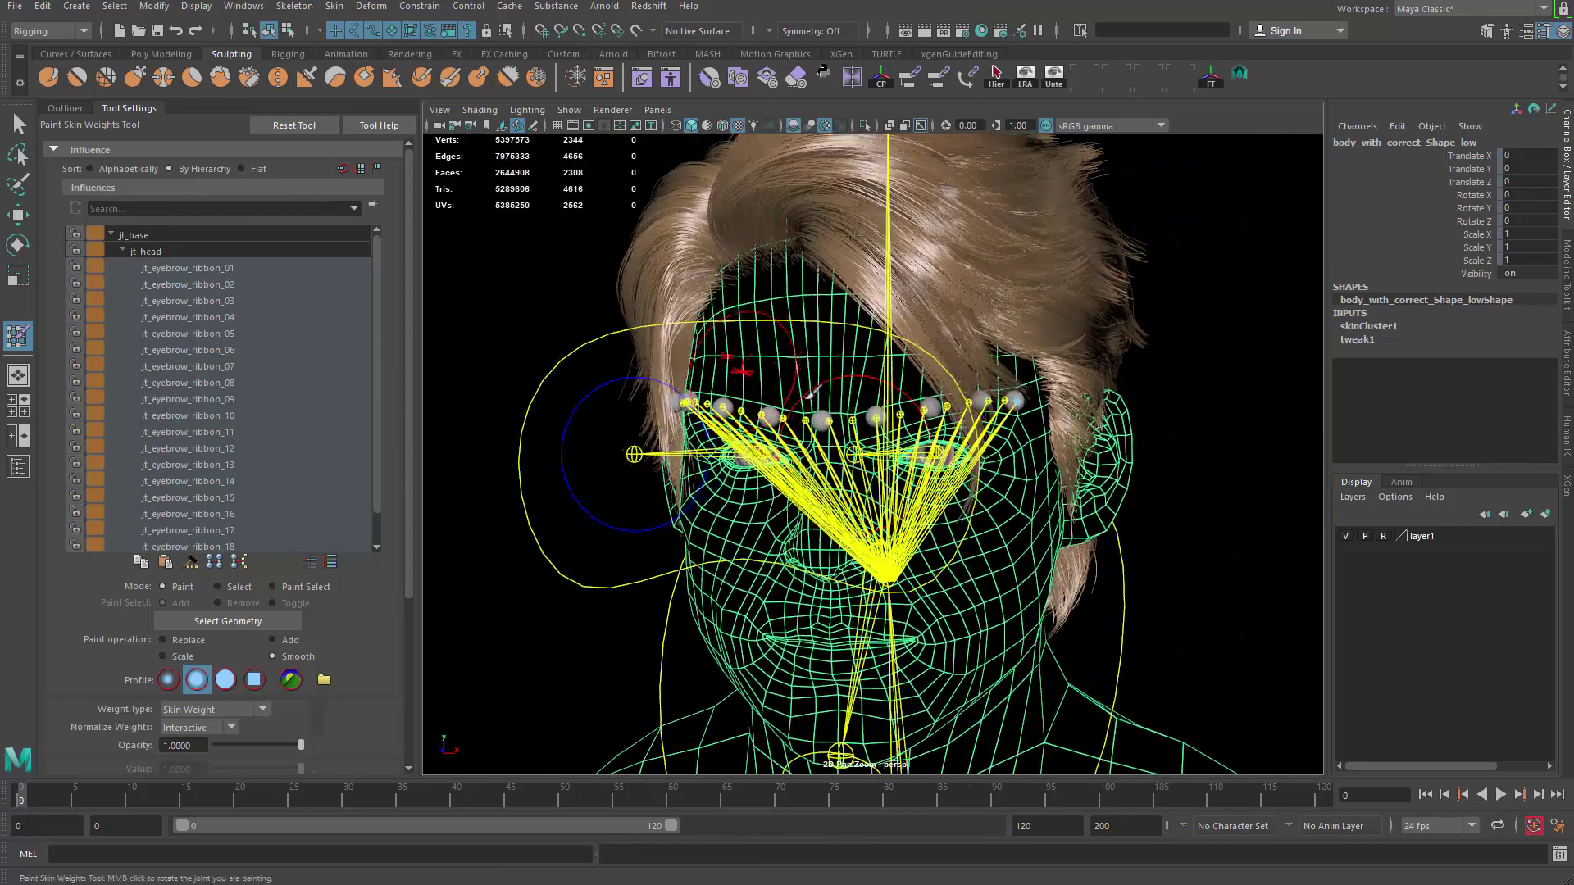
pyautogui.press('q')
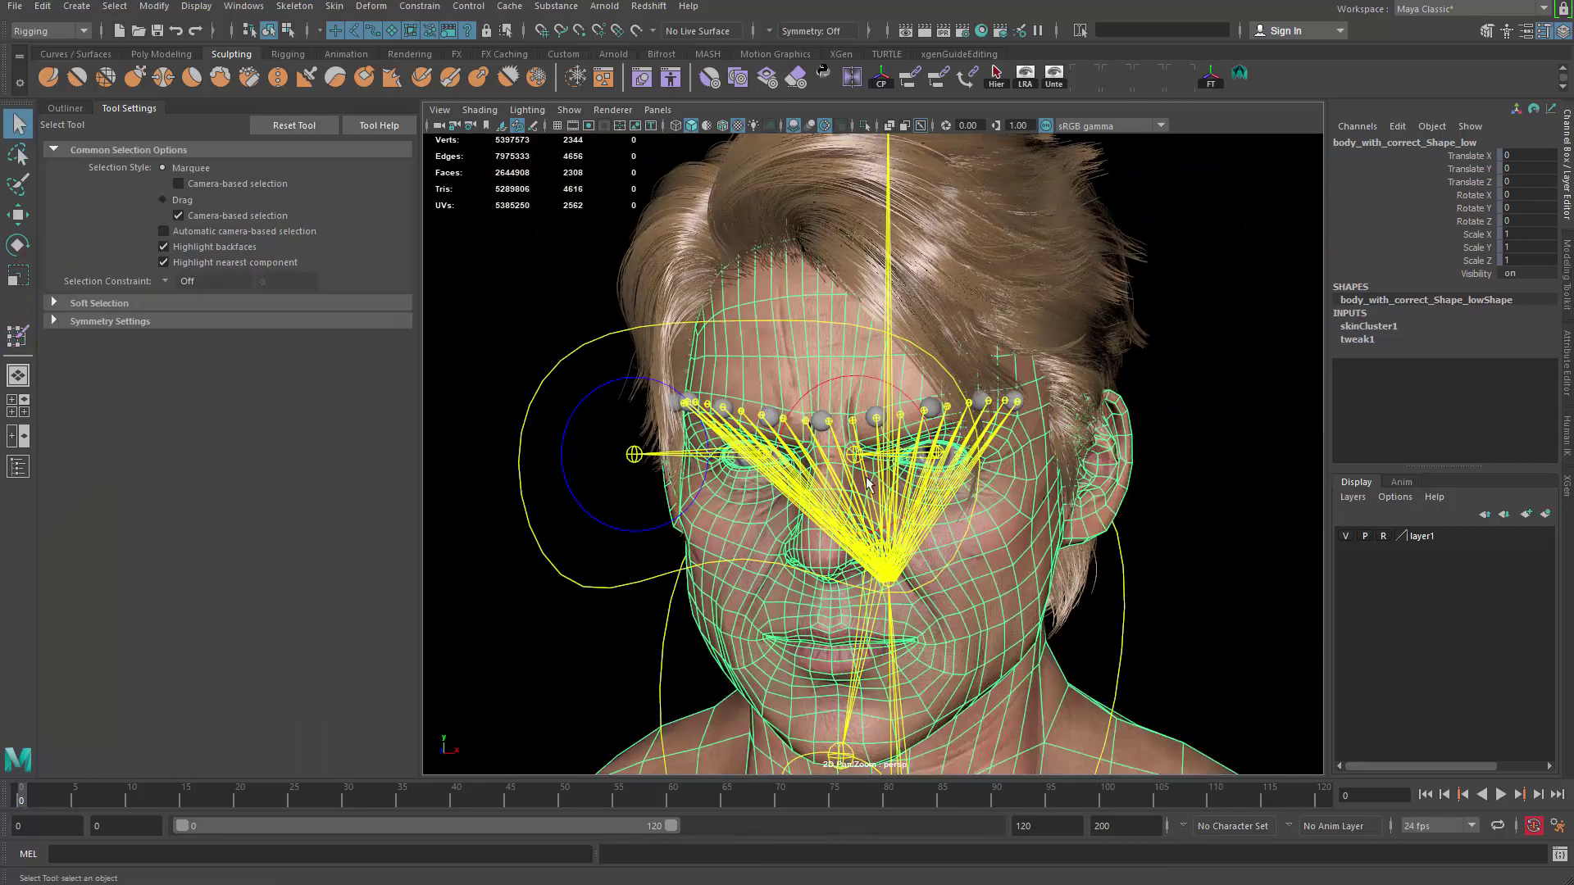
pyautogui.scroll(3, 938, 465)
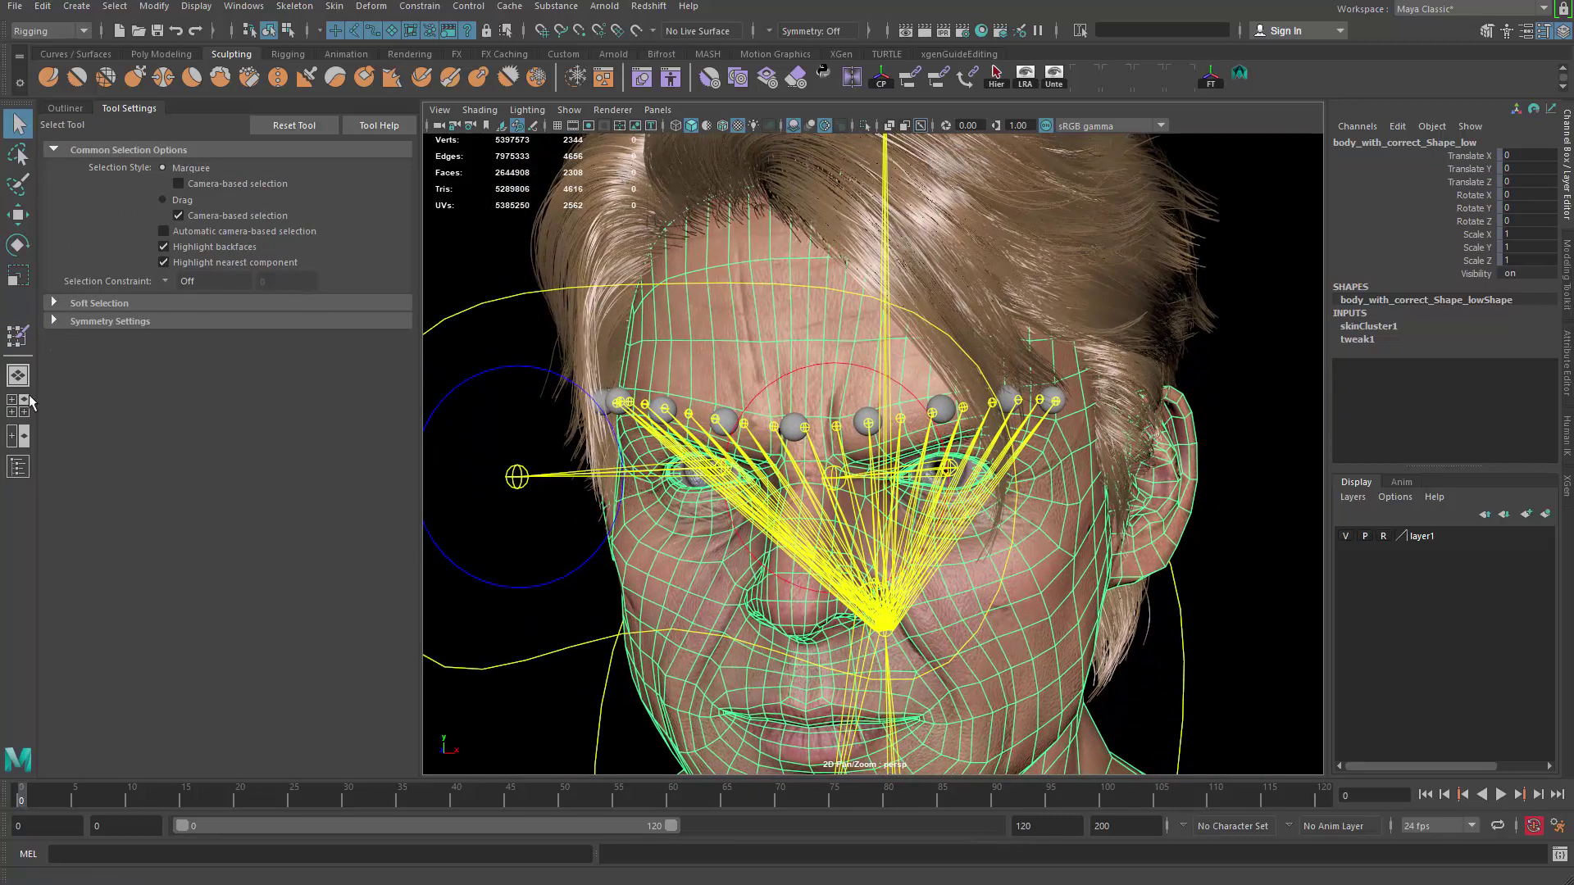
pyautogui.click(18, 464)
pyautogui.click(169, 408)
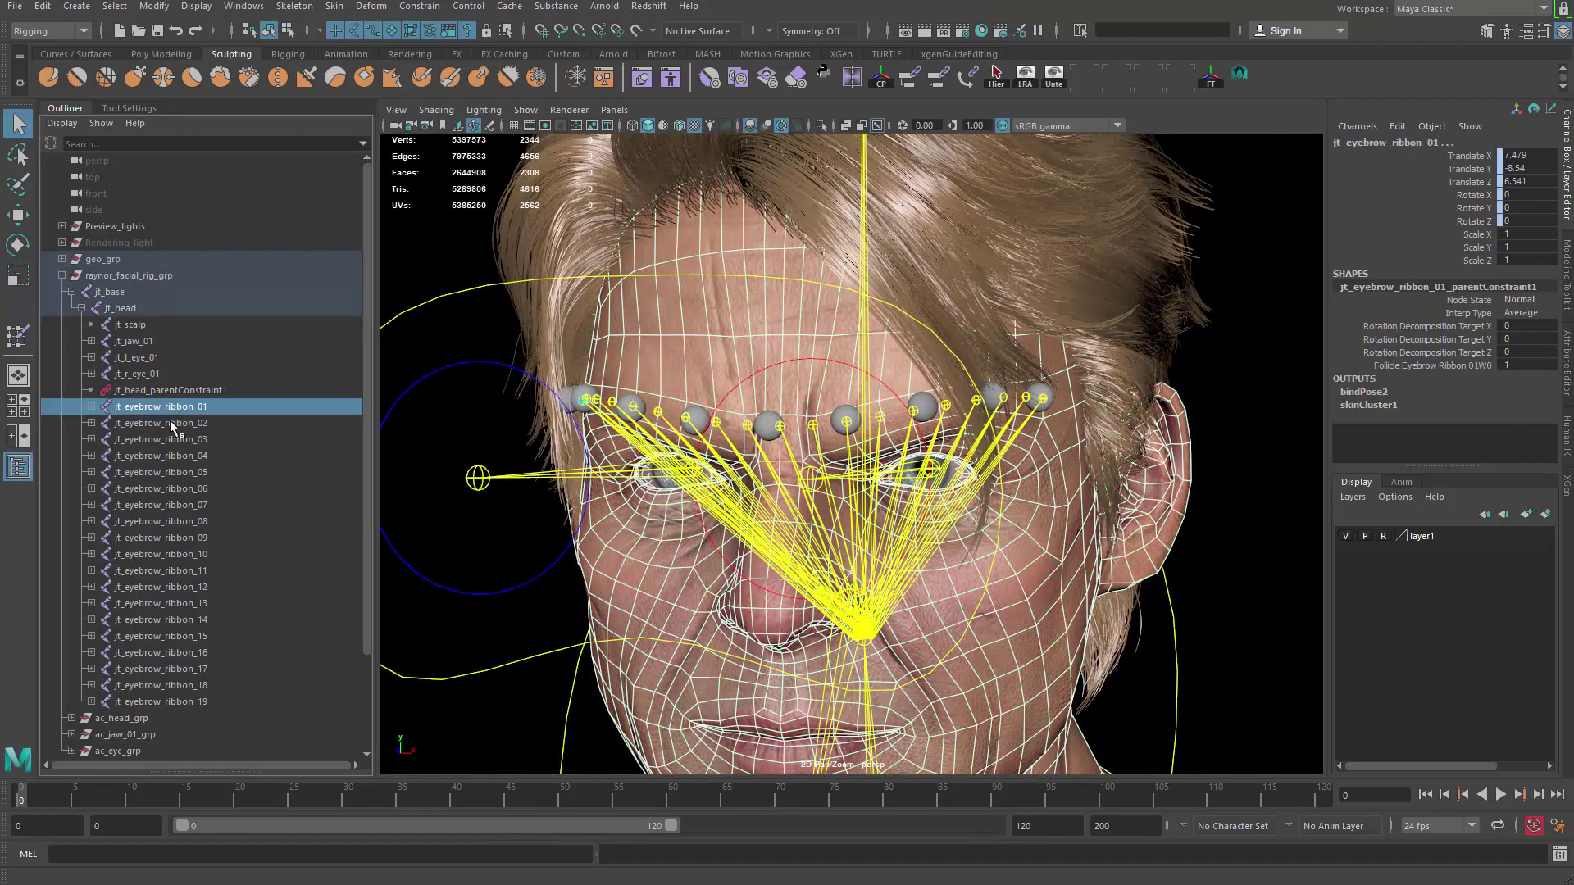
pyautogui.keyDown('shift'); pyautogui.click(205, 703); pyautogui.keyUp('shift')
pyautogui.keyDown('alt'); pyautogui.moveTo(746, 482); pyautogui.dragTo(793, 479, button='middle'); pyautogui.keyUp('alt')
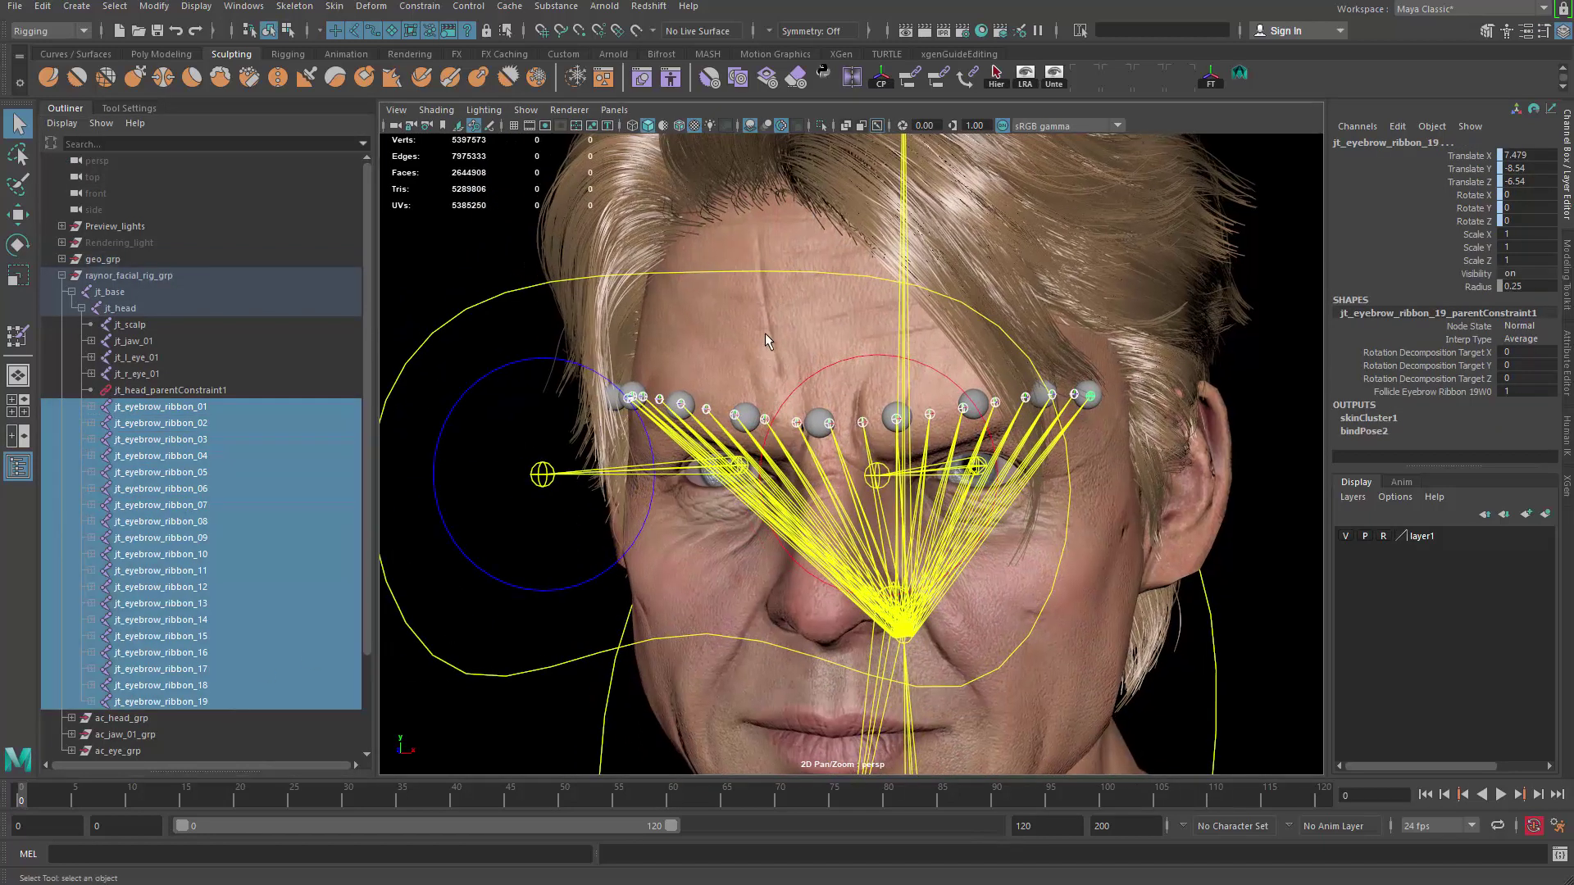
pyautogui.click(789, 415)
pyautogui.hotkey('ctrl', '1')
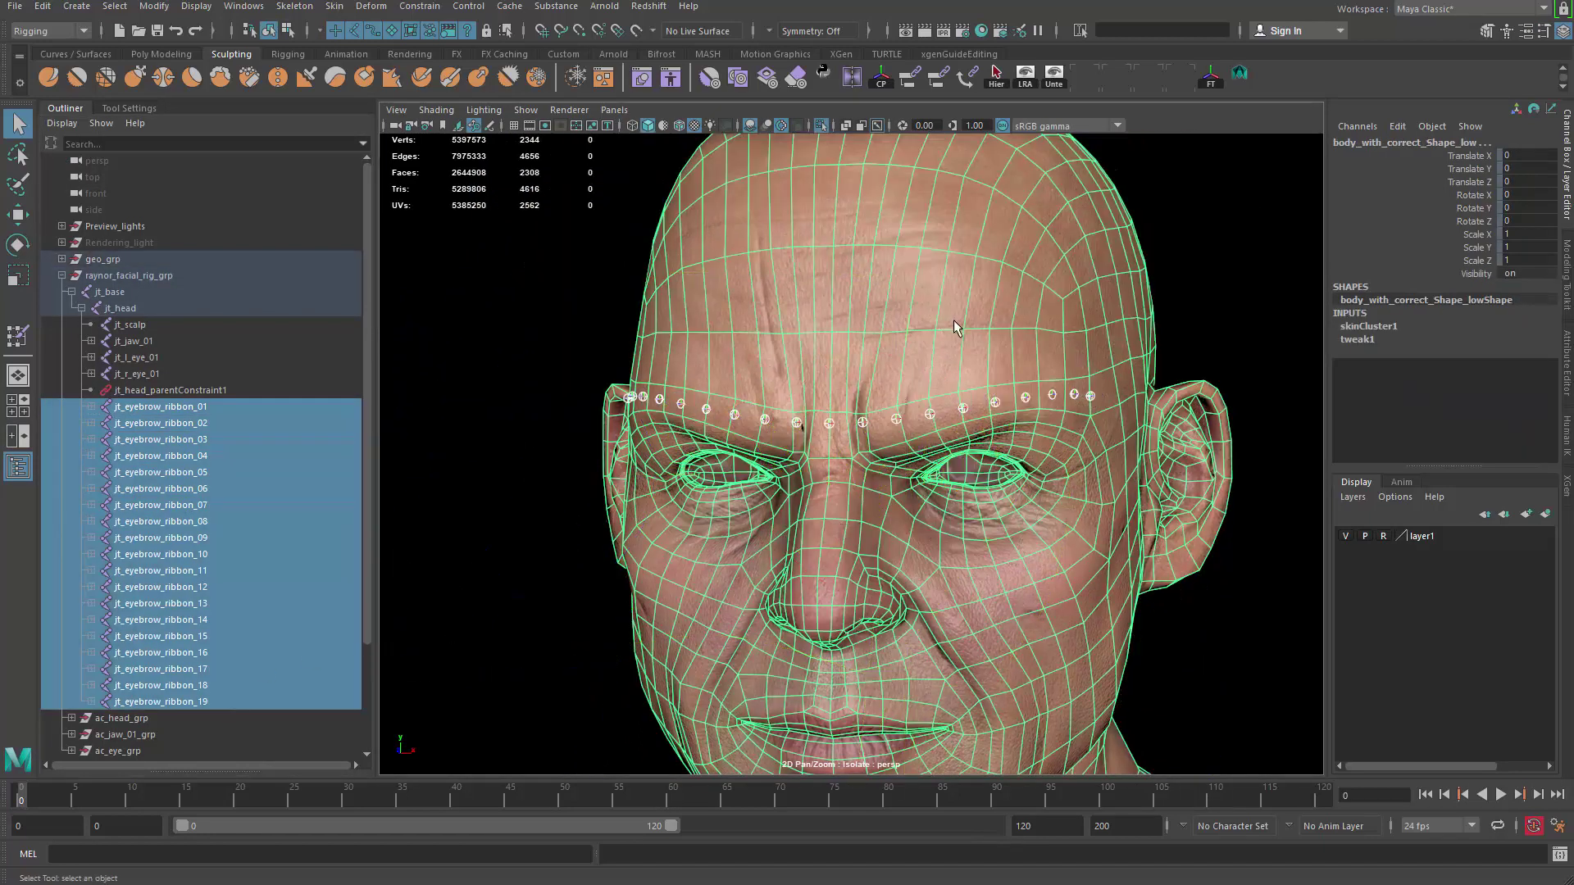
# Step: Resume Paint Skin Weights on the body mesh with jt_eyebrow_ribbon_19 as the influence and the Replace paint operation
pyautogui.moveTo(965, 301); pyautogui.dragTo(877, 270, button='right')
pyautogui.keyDown('alt'); pyautogui.moveTo(818, 309); pyautogui.dragTo(764, 332, button='middle'); pyautogui.keyUp('alt')
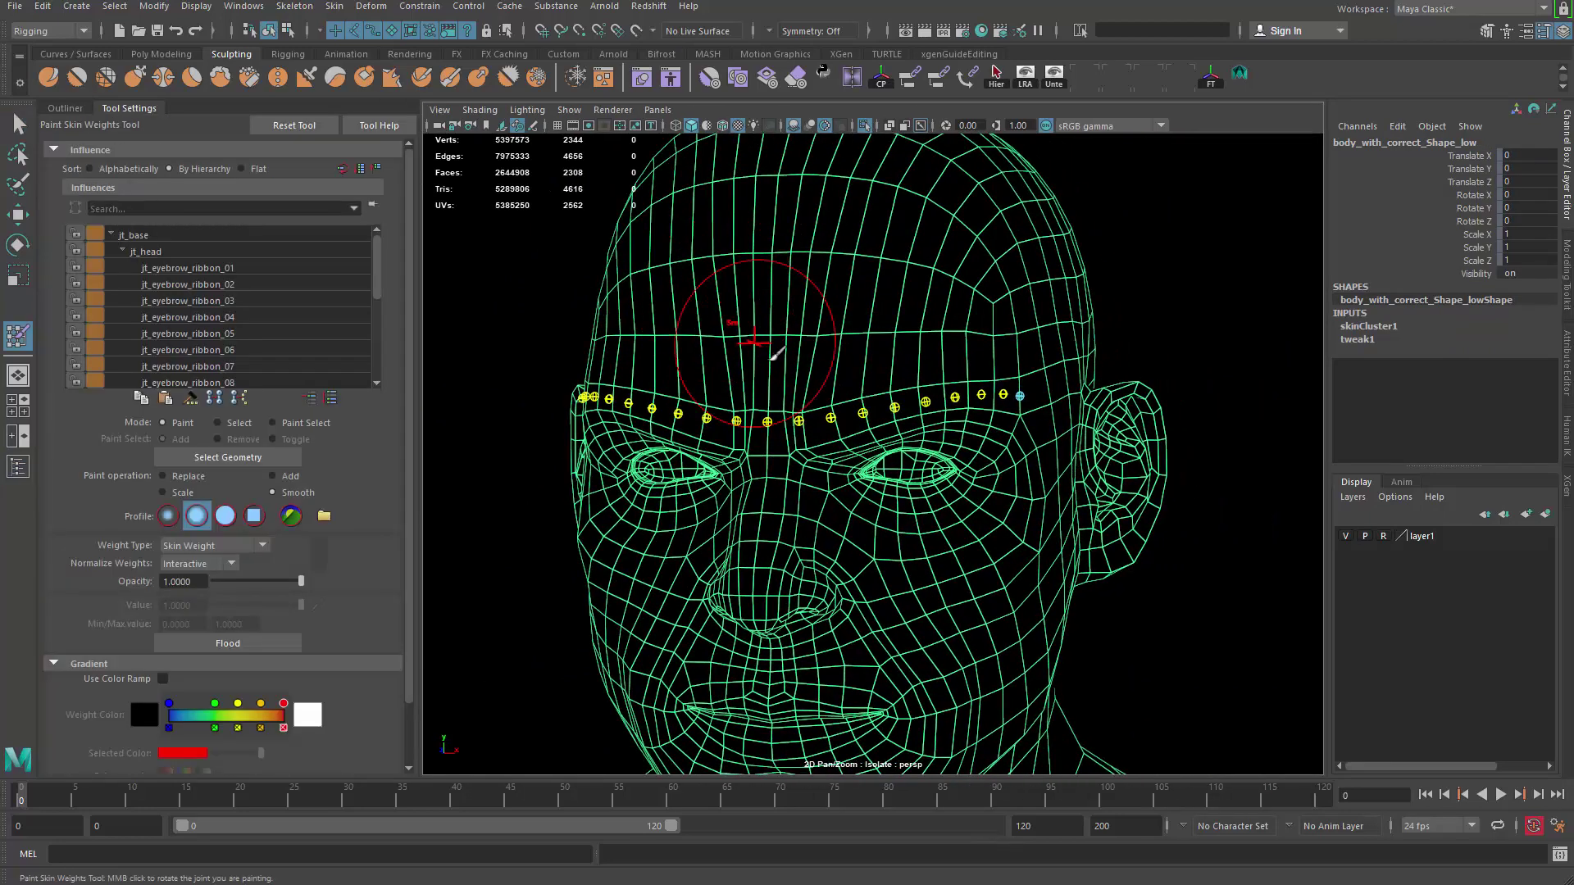
pyautogui.moveTo(764, 332)
pyautogui.keyDown('alt'); pyautogui.mouseDown()
pyautogui.moveTo(799, 330)
pyautogui.moveTo(607, 332)
pyautogui.mouseUp(); pyautogui.keyUp('alt')
pyautogui.moveTo(375, 293); pyautogui.dragTo(379, 379)
pyautogui.scroll(3, 991, 418)
pyautogui.keyDown('alt'); pyautogui.moveTo(991, 418); pyautogui.dragTo(899, 376); pyautogui.keyUp('alt')
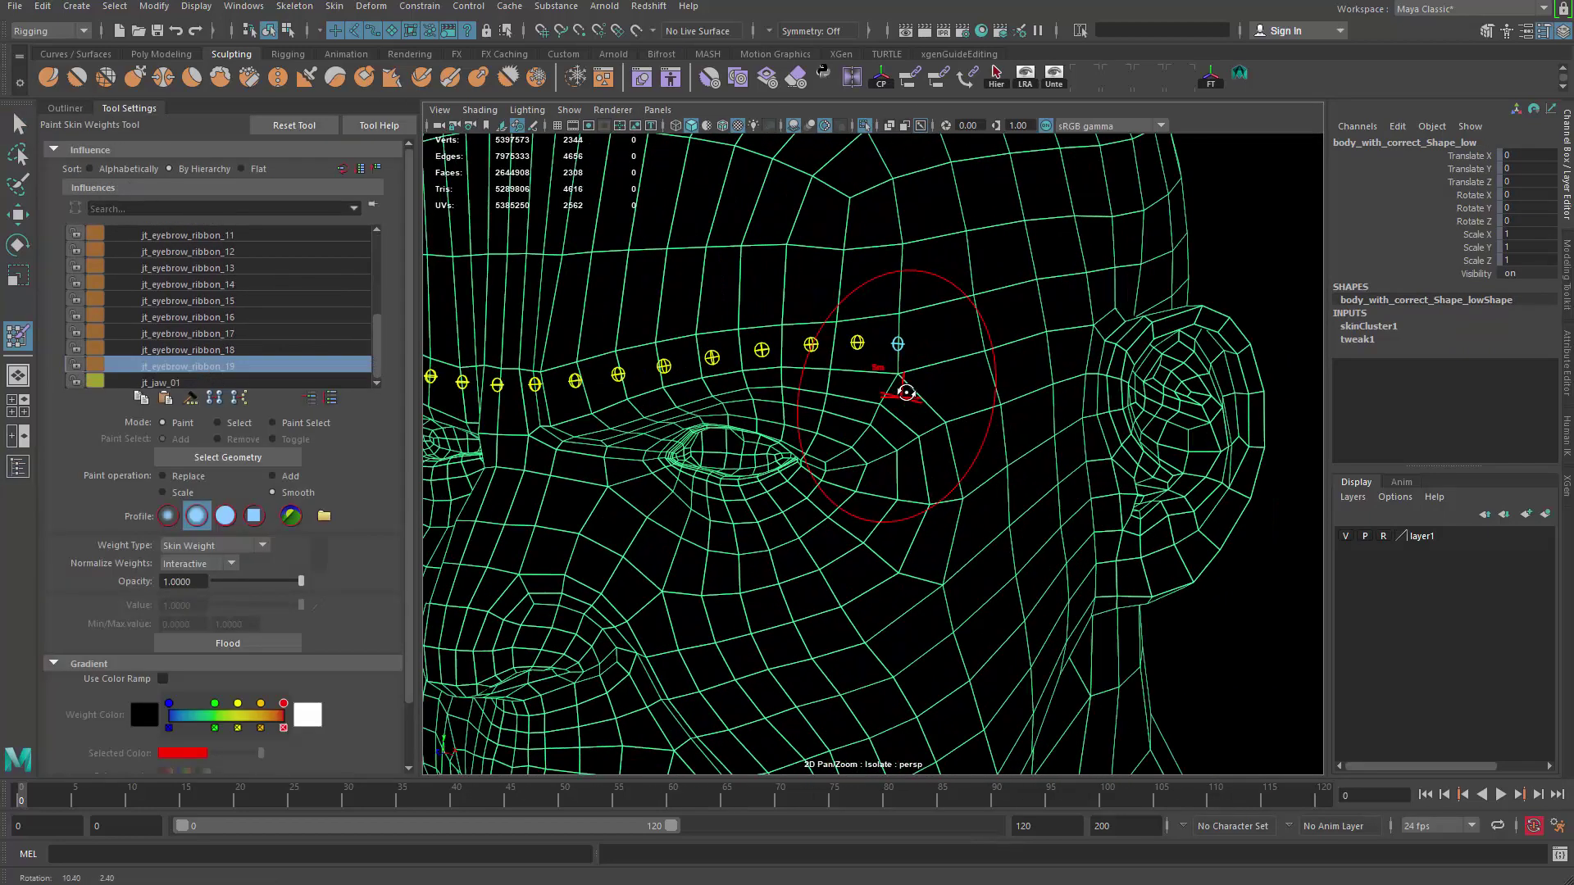
pyautogui.keyDown('alt'); pyautogui.moveTo(899, 376); pyautogui.dragTo(900, 433, button='middle'); pyautogui.keyUp('alt')
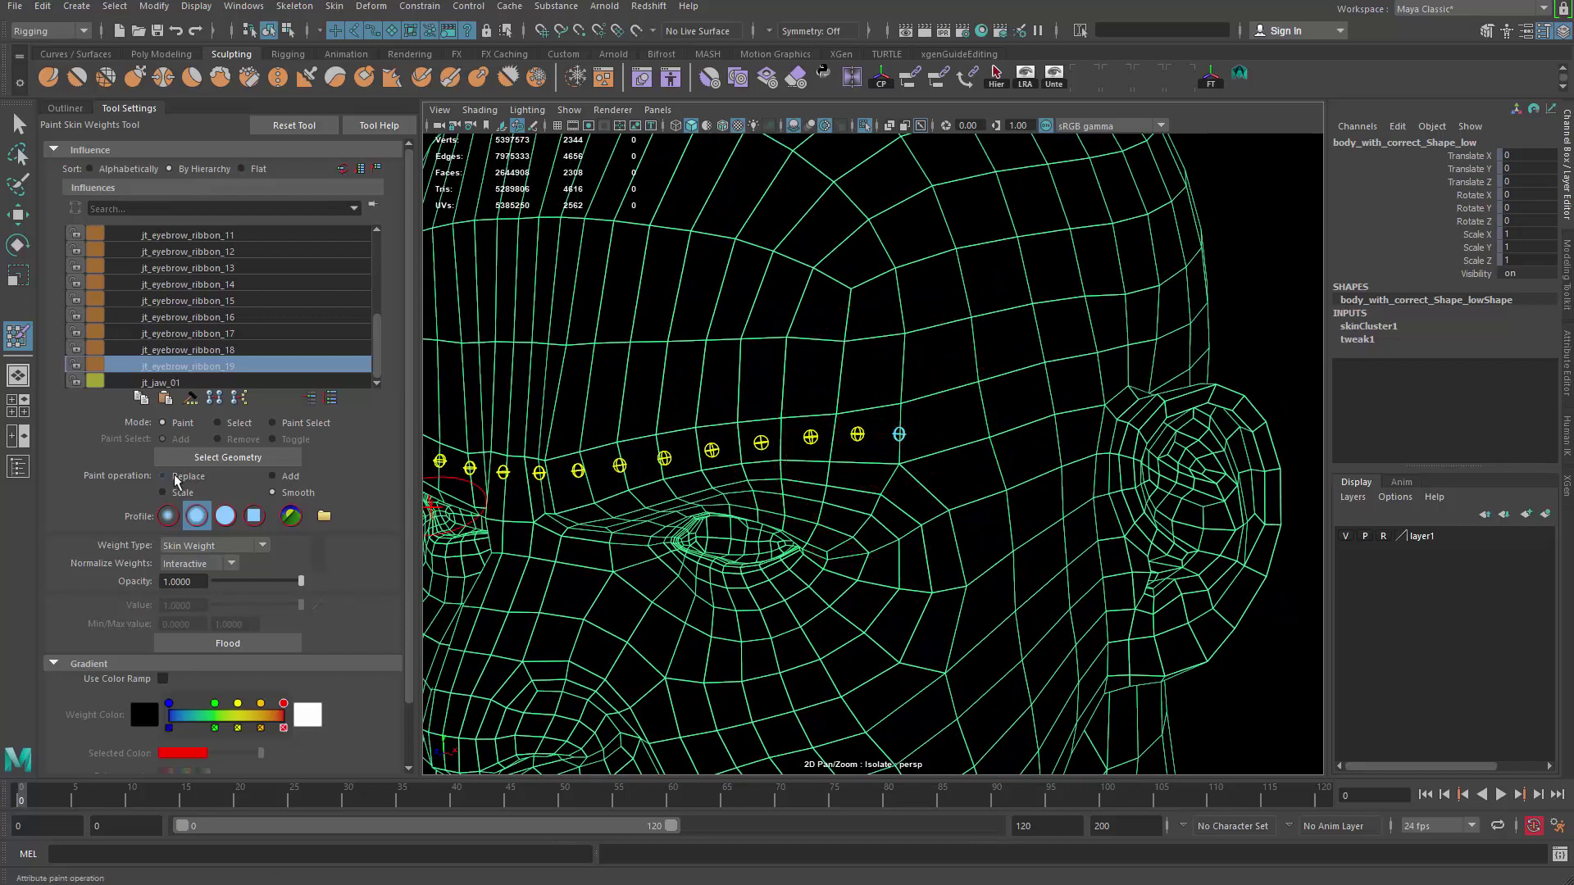
pyautogui.click(164, 476)
# Step: Paint weights of 1 for jt_eyebrow_ribbon_19 and jt_eyebrow_ribbon_18 in vertical bands around the outer end of the character's left brow
pyautogui.keyDown('alt'); pyautogui.moveTo(982, 403); pyautogui.dragTo(994, 394, button='middle'); pyautogui.keyUp('alt')
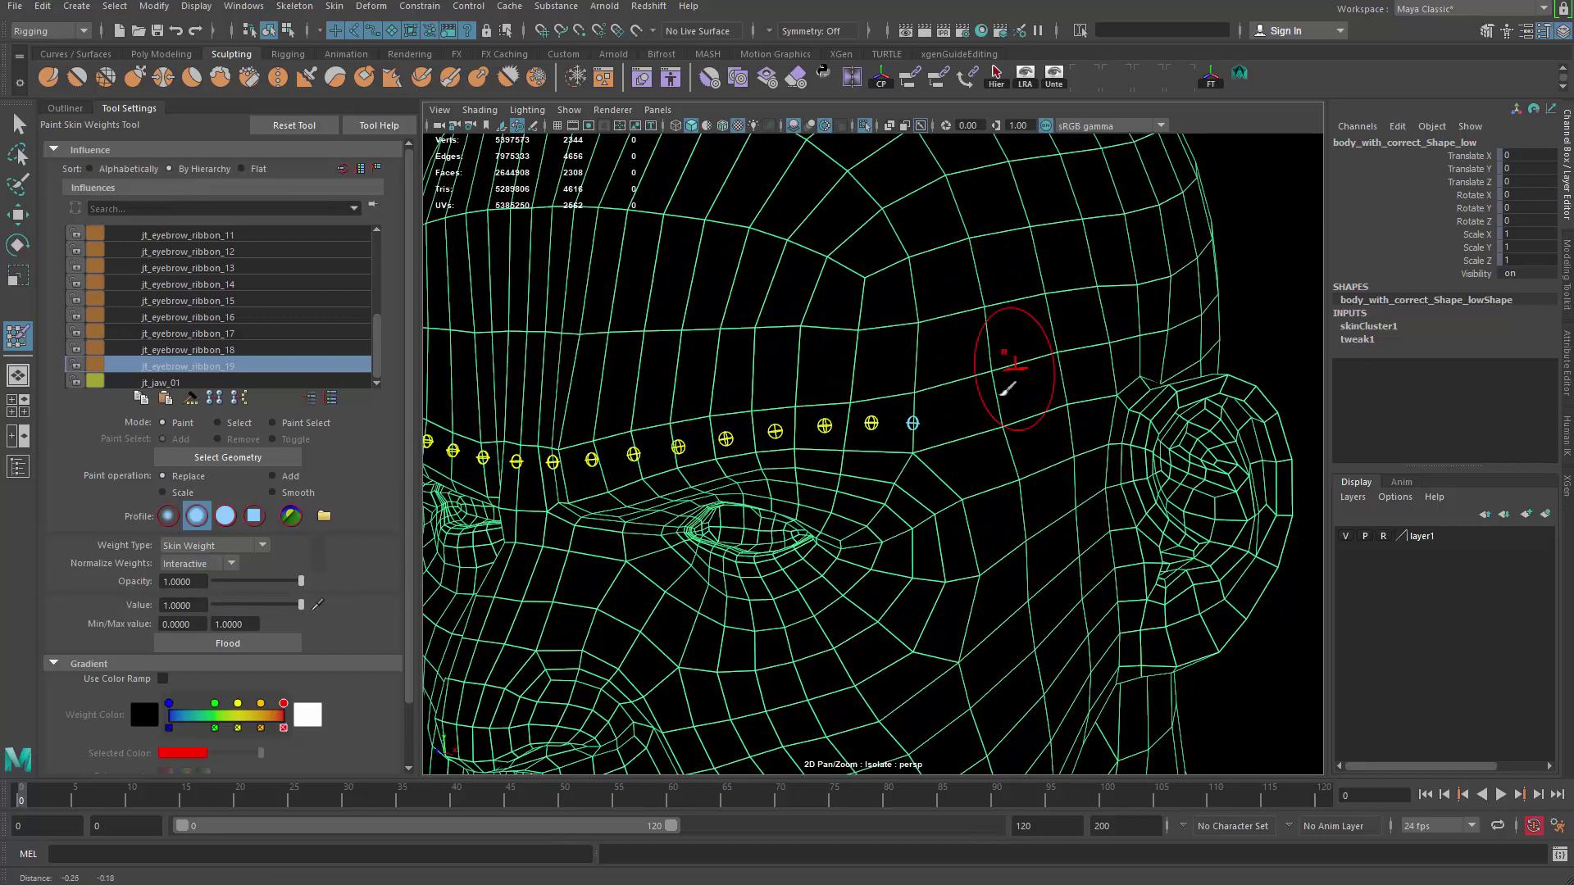
pyautogui.moveTo(994, 394)
pyautogui.keyDown('alt'); pyautogui.mouseDown()
pyautogui.moveTo(910, 324)
pyautogui.moveTo(860, 525)
pyautogui.moveTo(896, 317)
pyautogui.moveTo(913, 396)
pyautogui.moveTo(885, 229)
pyautogui.moveTo(910, 398)
pyautogui.mouseUp(); pyautogui.keyUp('alt')
pyautogui.moveTo(915, 294); pyautogui.dragTo(899, 397)
pyautogui.moveTo(899, 397)
pyautogui.keyDown('alt'); pyautogui.mouseDown()
pyautogui.moveTo(939, 398)
pyautogui.moveTo(949, 380)
pyautogui.moveTo(966, 408)
pyautogui.moveTo(850, 380)
pyautogui.mouseUp(); pyautogui.keyUp('alt')
pyautogui.moveTo(854, 378); pyautogui.dragTo(856, 329, button='right')
pyautogui.moveTo(851, 205)
pyautogui.mouseDown()
pyautogui.moveTo(831, 289)
pyautogui.moveTo(827, 407)
pyautogui.moveTo(855, 209)
pyautogui.moveTo(841, 400)
pyautogui.mouseUp()
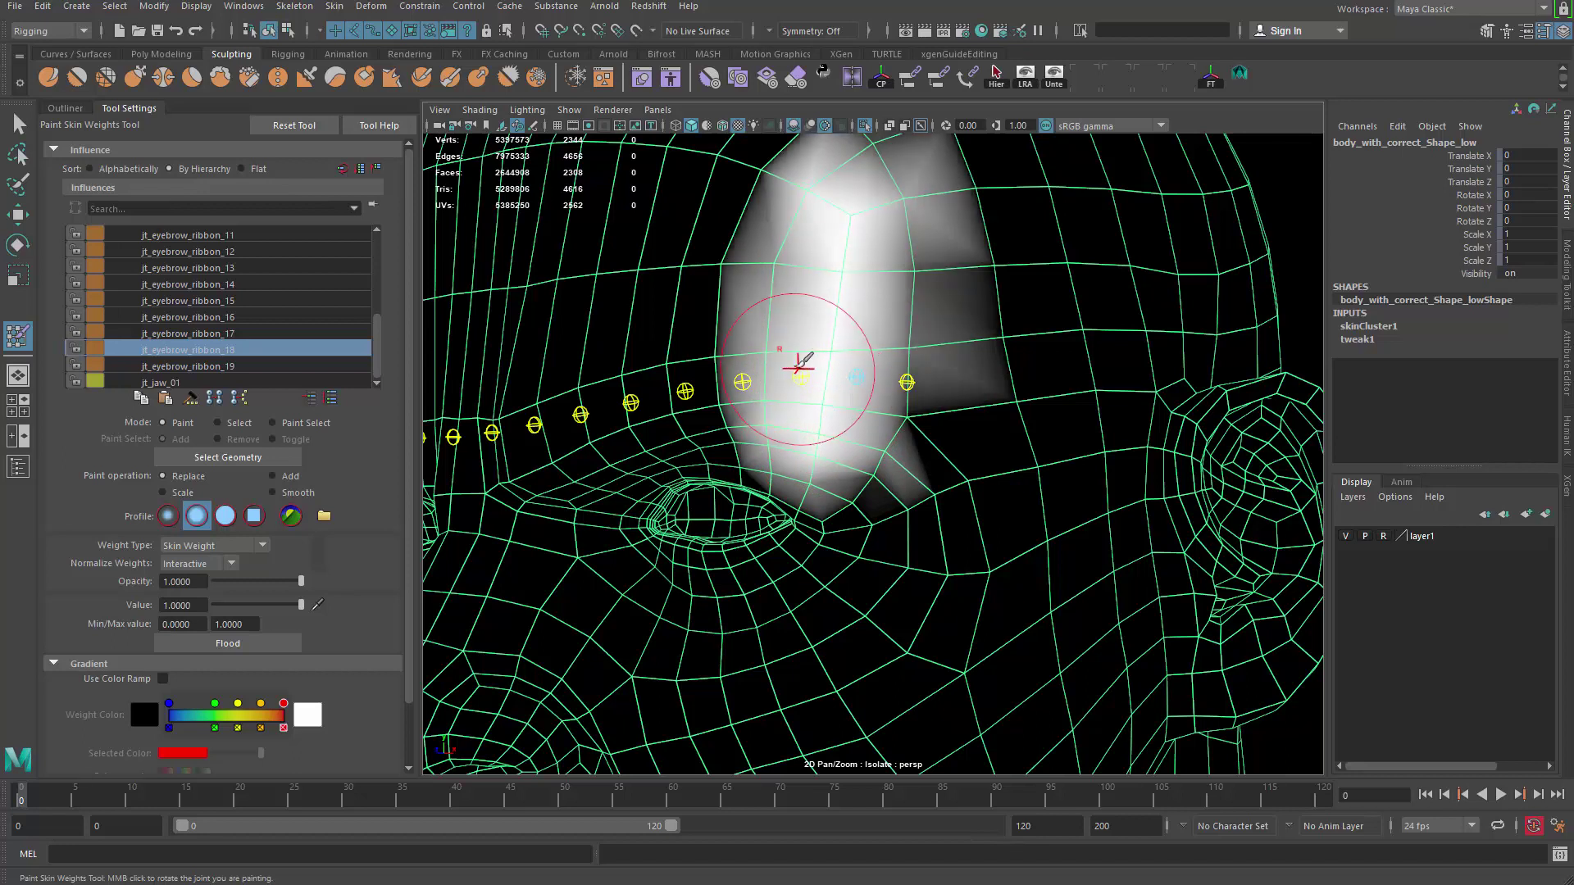
# Step: Paint weights of 1 for jt_eyebrow_ribbon_17 in a vertical band from the forehead down through the brow
pyautogui.moveTo(800, 365); pyautogui.dragTo(803, 315, button='right')
pyautogui.moveTo(780, 288)
pyautogui.keyDown('alt'); pyautogui.mouseDown()
pyautogui.moveTo(857, 219)
pyautogui.moveTo(827, 309)
pyautogui.mouseUp(); pyautogui.keyUp('alt')
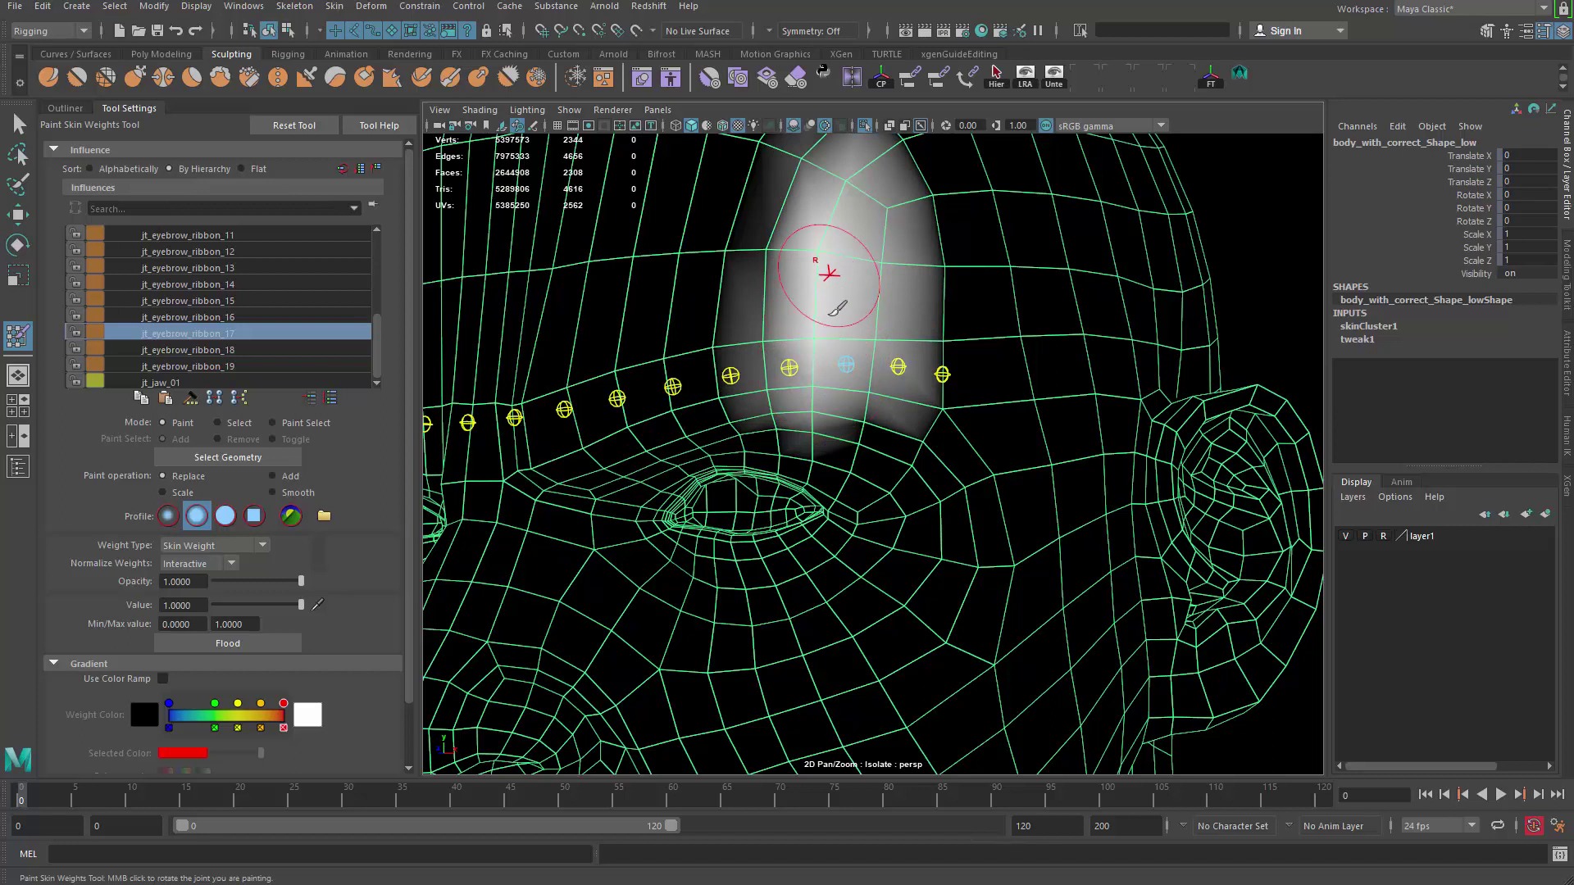
pyautogui.moveTo(830, 394); pyautogui.dragTo(820, 410)
pyautogui.moveTo(834, 247); pyautogui.dragTo(840, 245)
pyautogui.keyDown('alt'); pyautogui.moveTo(841, 244); pyautogui.dragTo(864, 389, button='middle'); pyautogui.keyUp('alt')
pyautogui.moveTo(877, 262)
pyautogui.mouseDown()
pyautogui.moveTo(857, 353)
pyautogui.moveTo(869, 385)
pyautogui.mouseUp()
# Step: Extend the jt_eyebrow_ribbon_17 weights down toward the outer corner of the eye, undoing a stray stroke
pyautogui.keyDown('alt'); pyautogui.moveTo(888, 420); pyautogui.dragTo(910, 238); pyautogui.keyUp('alt')
pyautogui.keyDown('alt'); pyautogui.moveTo(932, 429); pyautogui.dragTo(1021, 459, button='right'); pyautogui.keyUp('alt')
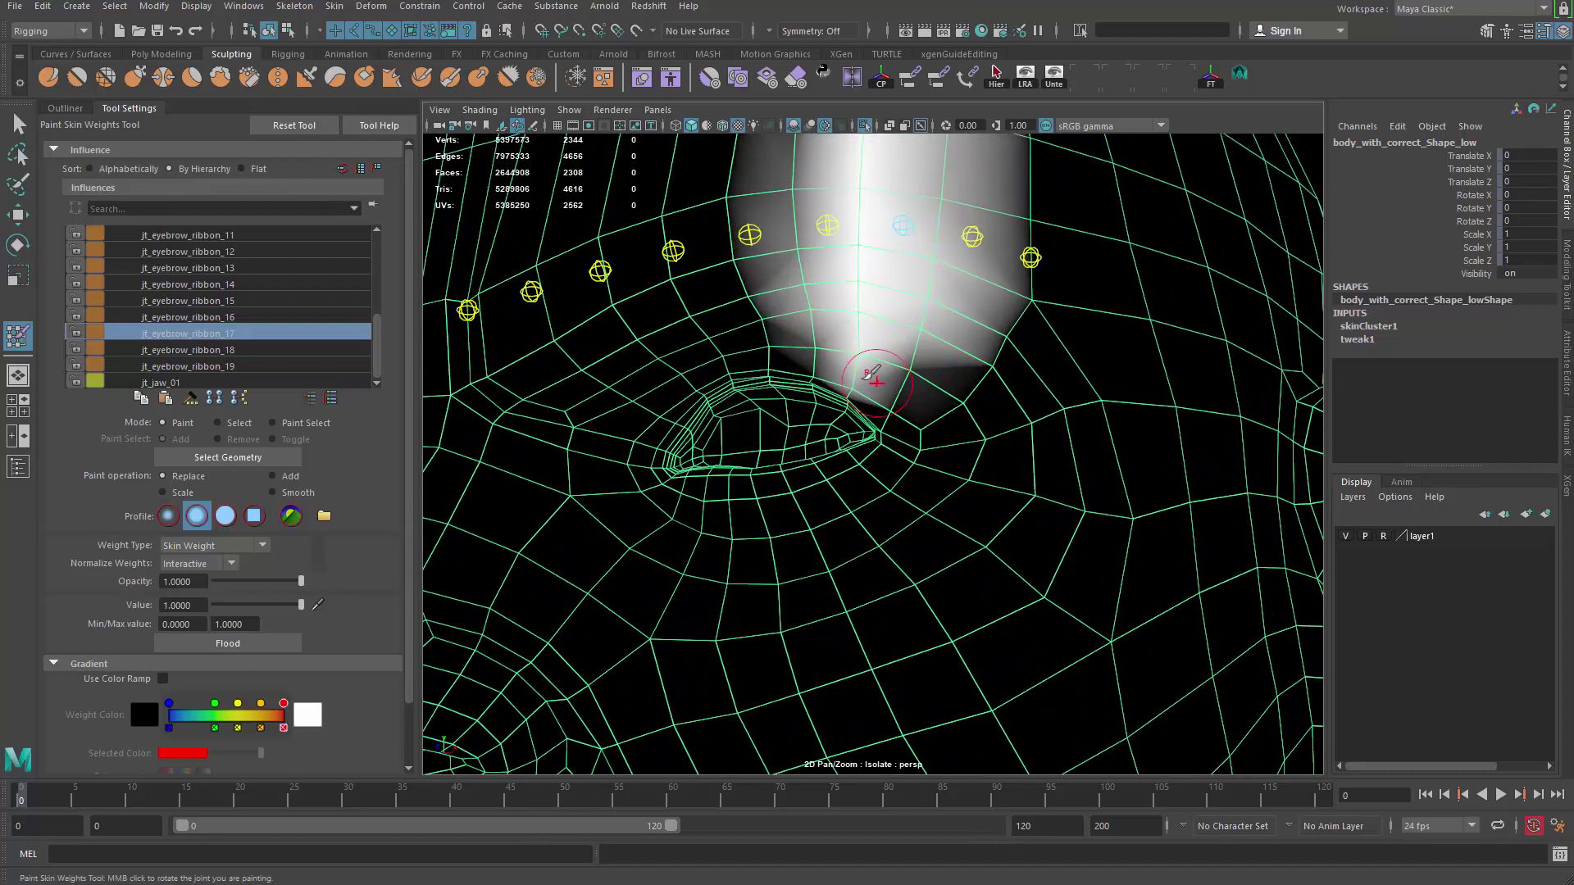
pyautogui.keyDown('alt'); pyautogui.moveTo(862, 378); pyautogui.dragTo(852, 361, button='right'); pyautogui.keyUp('alt')
pyautogui.moveTo(861, 361)
pyautogui.keyDown('alt'); pyautogui.mouseDown()
pyautogui.moveTo(870, 420)
pyautogui.moveTo(846, 446)
pyautogui.moveTo(875, 397)
pyautogui.mouseUp(); pyautogui.keyUp('alt')
pyautogui.keyDown('alt'); pyautogui.moveTo(851, 450); pyautogui.dragTo(895, 479, button='right'); pyautogui.keyUp('alt')
pyautogui.hotkey('ctrl', 'z')
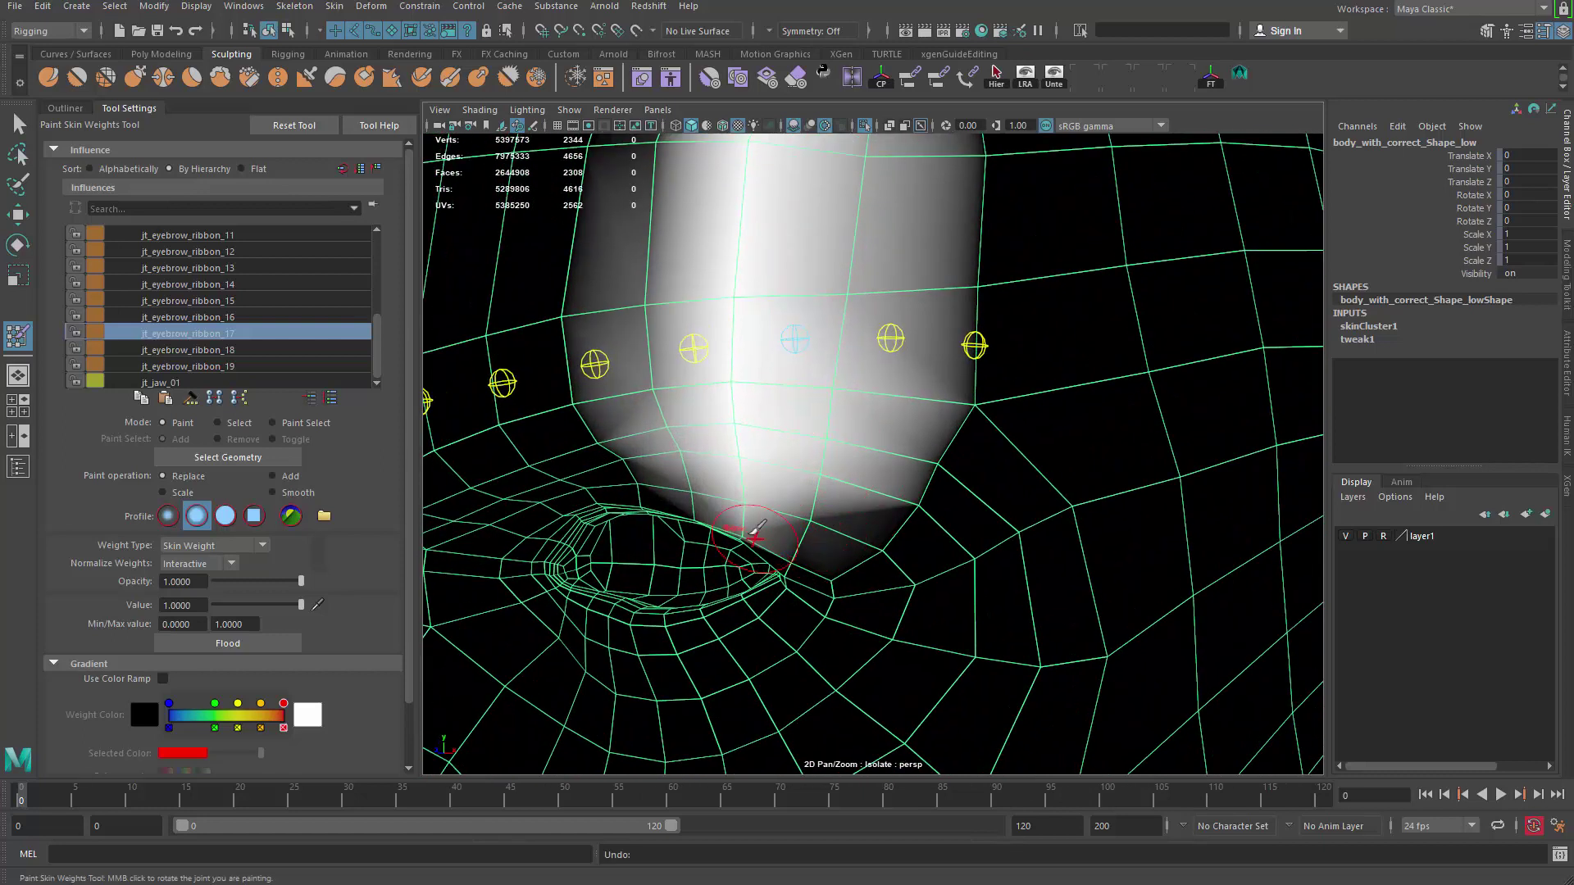
pyautogui.keyDown('alt'); pyautogui.moveTo(765, 418); pyautogui.dragTo(764, 430, button='middle'); pyautogui.keyUp('alt')
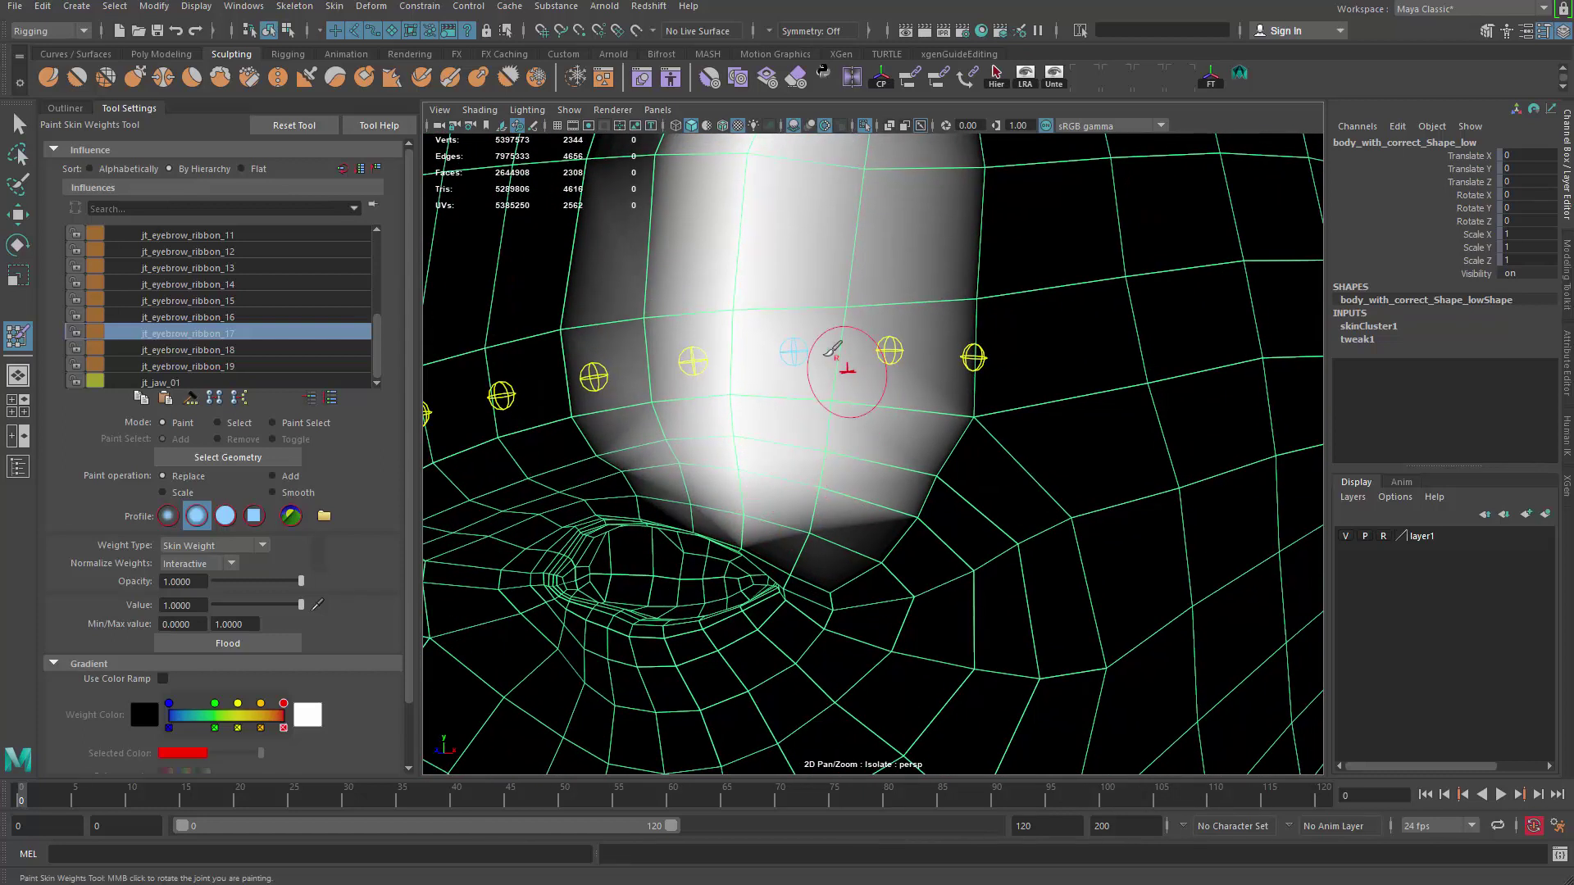
# Step: Compare the painted weights of jt_eyebrow_ribbon_18 and jt_eyebrow_ribbon_17
pyautogui.moveTo(896, 340); pyautogui.dragTo(899, 272, button='right')
pyautogui.scroll(-1, 824, 437)
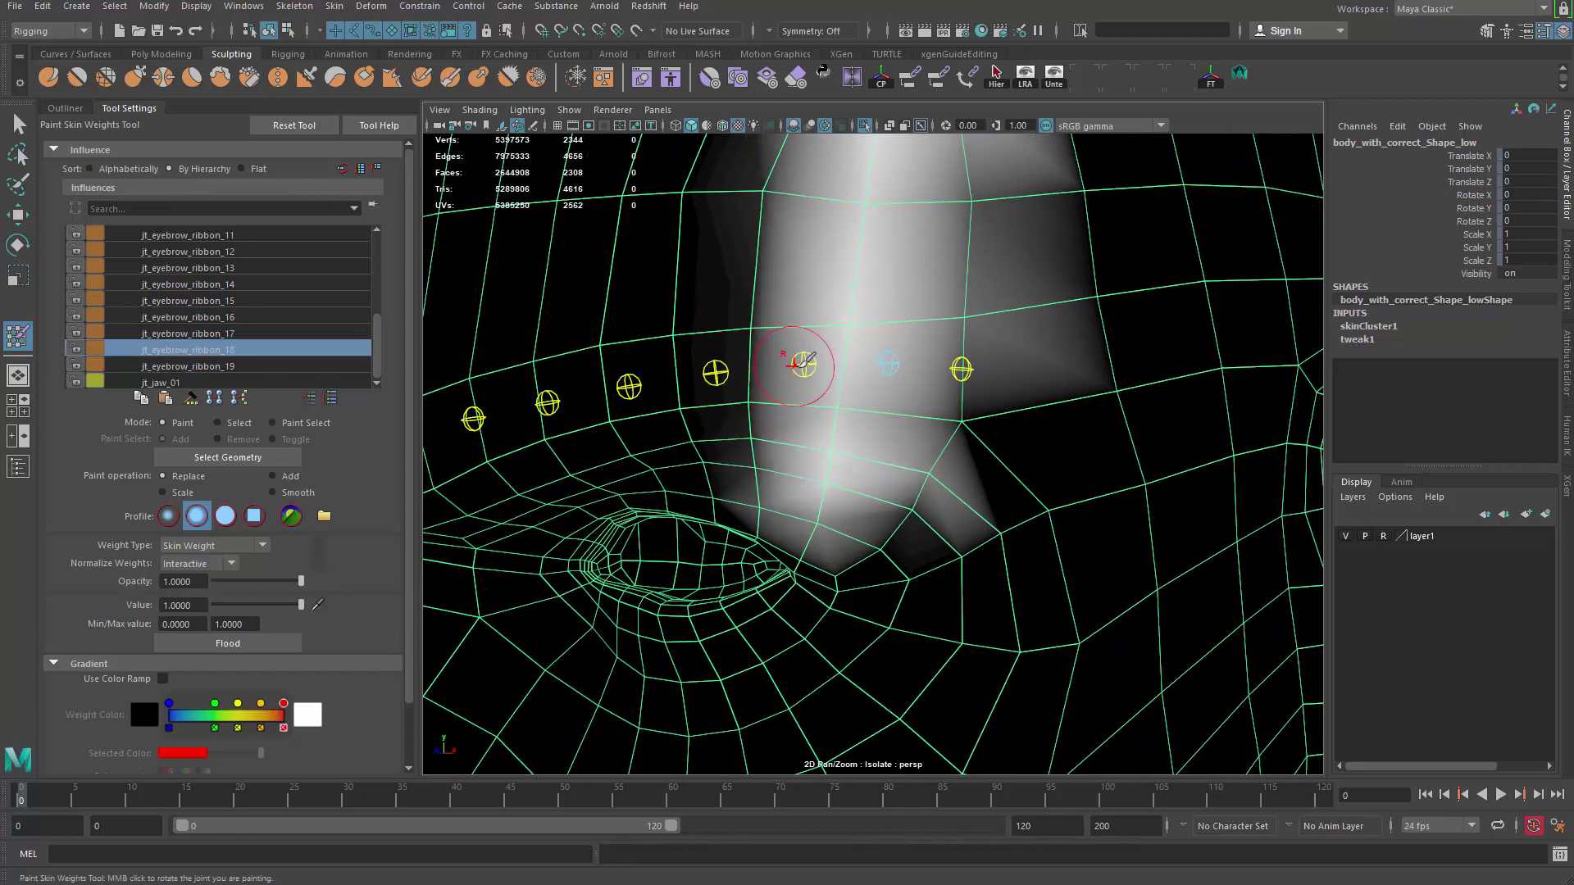
pyautogui.moveTo(804, 361); pyautogui.dragTo(771, 259, button='right')
pyautogui.keyDown('alt'); pyautogui.moveTo(792, 411); pyautogui.dragTo(836, 443, button='middle'); pyautogui.keyUp('alt')
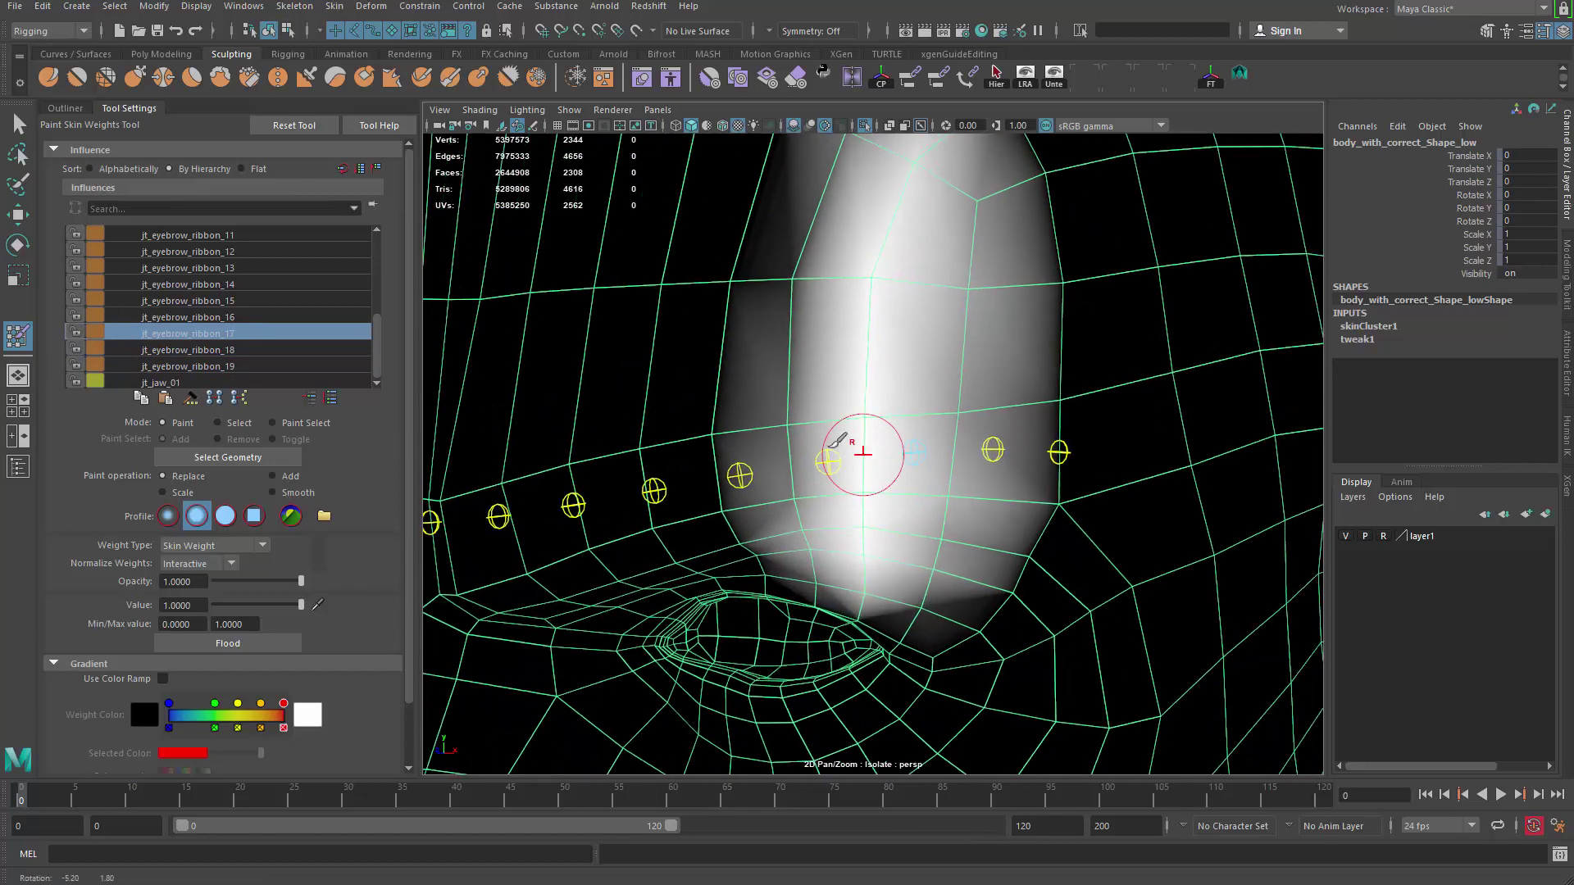
# Step: Paint weights of 1 for jt_eyebrow_ribbon_16 in a vertical band from the forehead to the upper eyelid
pyautogui.moveTo(830, 459)
pyautogui.mouseDown(button='right')
pyautogui.moveTo(833, 331)
pyautogui.moveTo(807, 414)
pyautogui.mouseUp(button='right')
pyautogui.moveTo(807, 414)
pyautogui.mouseDown()
pyautogui.moveTo(821, 506)
pyautogui.moveTo(805, 281)
pyautogui.mouseUp()
pyautogui.scroll(-3, 807, 274)
pyautogui.keyDown('alt'); pyautogui.moveTo(808, 275); pyautogui.dragTo(838, 351, button='middle'); pyautogui.keyUp('alt')
pyautogui.moveTo(853, 309); pyautogui.dragTo(849, 391)
# Step: Paint weights of 1 for jt_eyebrow_ribbon_15 in the neighbouring band from the forehead to just above the eye
pyautogui.keyDown('alt'); pyautogui.moveTo(878, 458); pyautogui.dragTo(895, 556); pyautogui.keyUp('alt')
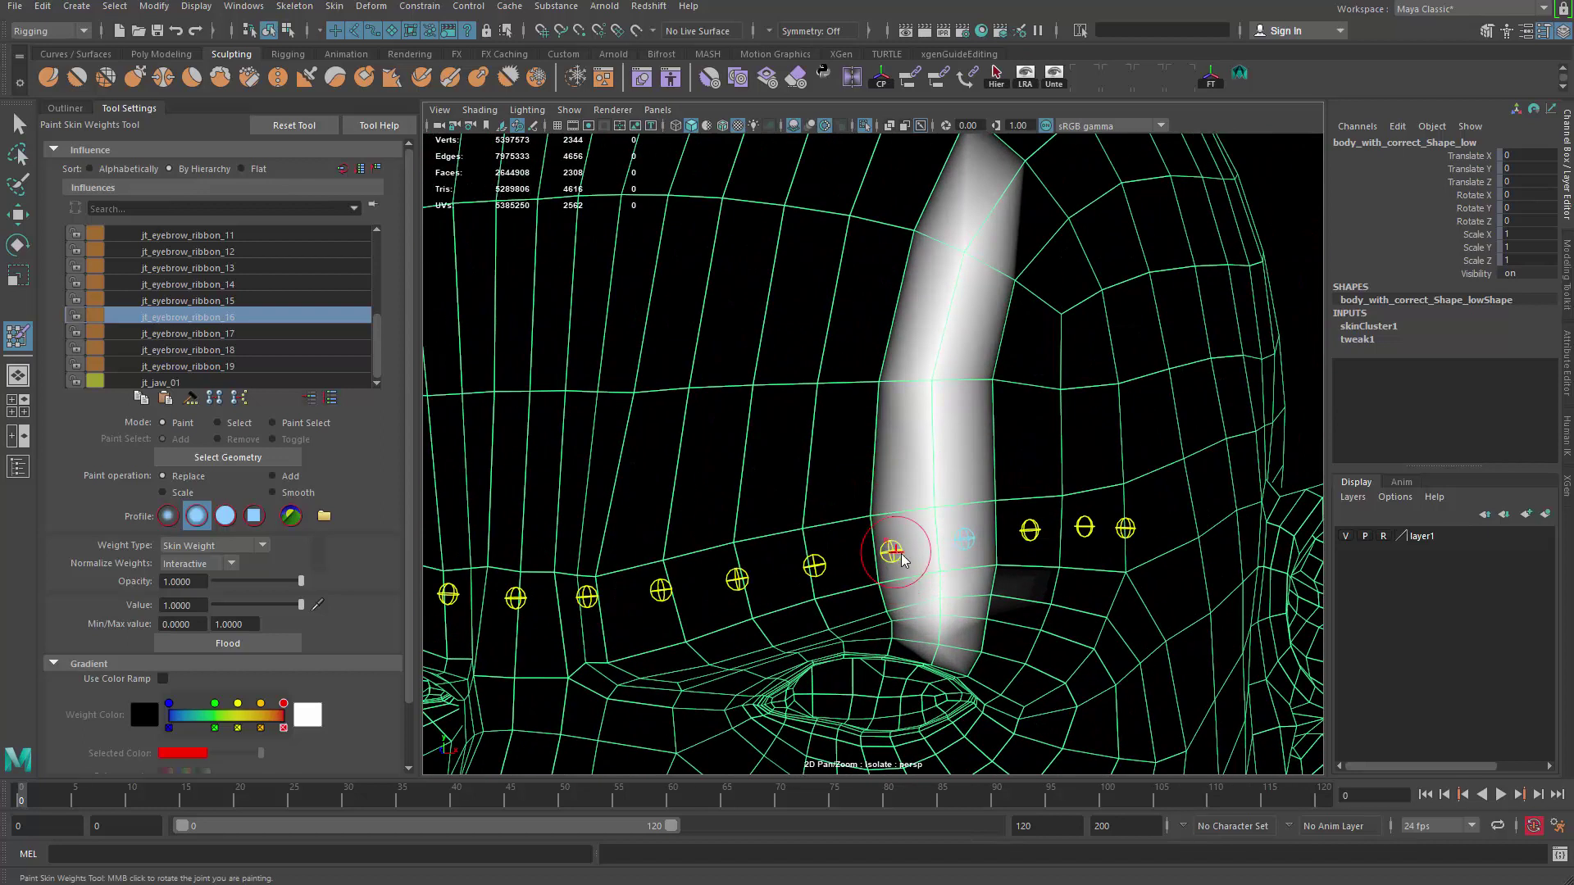
pyautogui.moveTo(895, 552); pyautogui.dragTo(898, 484, button='right')
pyautogui.moveTo(915, 210)
pyautogui.mouseDown()
pyautogui.moveTo(870, 490)
pyautogui.moveTo(896, 619)
pyautogui.moveTo(892, 577)
pyautogui.mouseUp()
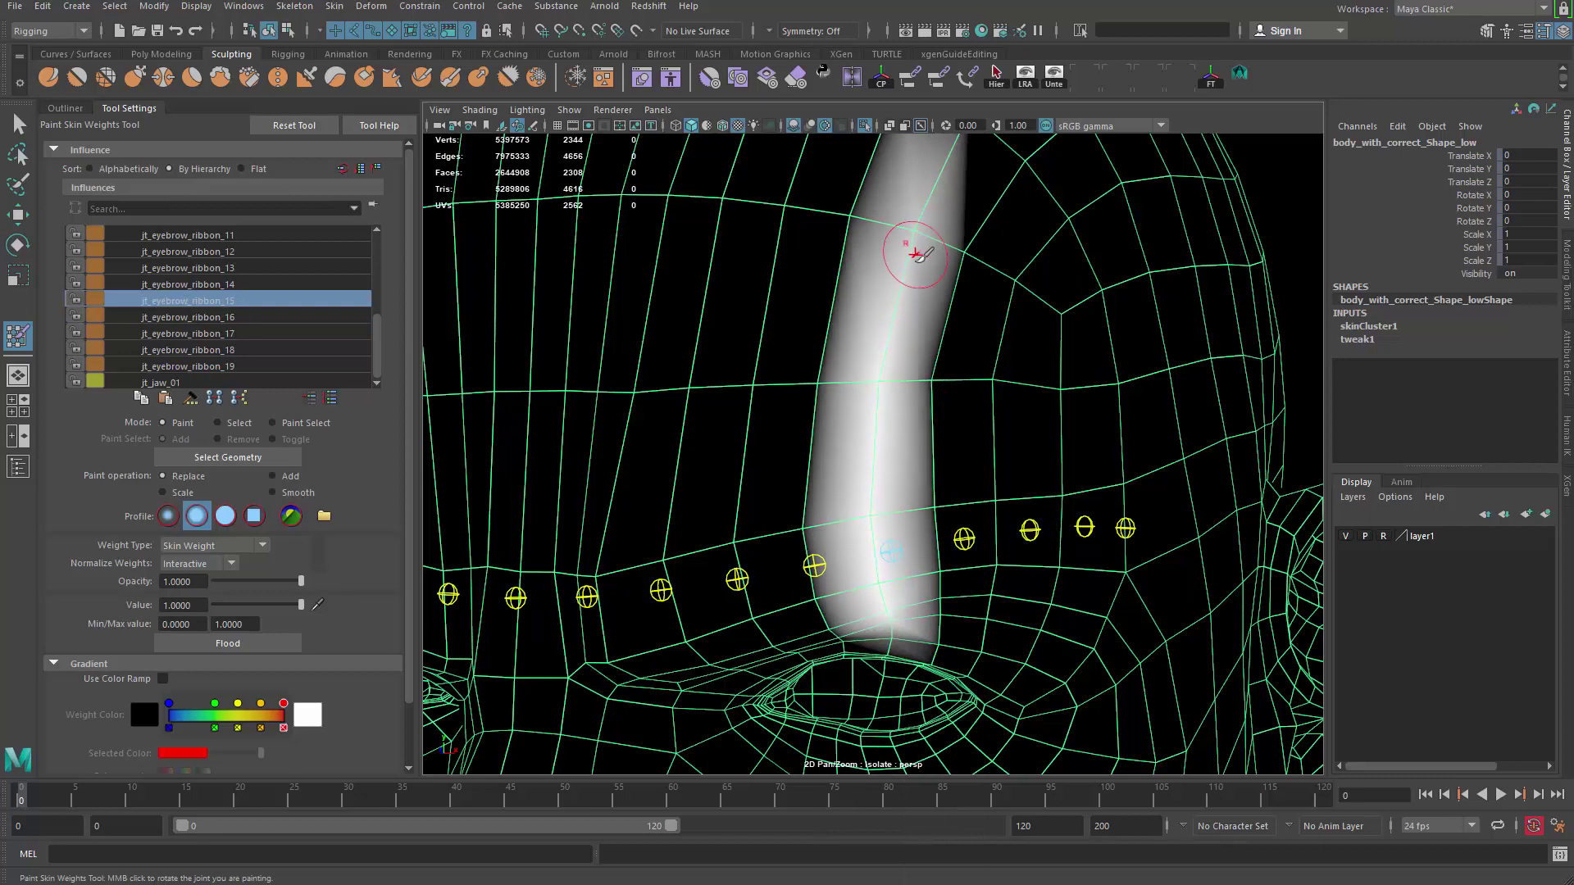
pyautogui.keyDown('alt'); pyautogui.moveTo(931, 234); pyautogui.dragTo(877, 373); pyautogui.keyUp('alt')
pyautogui.moveTo(904, 262); pyautogui.dragTo(820, 509)
# Step: Paint weights of 1 for jt_eyebrow_ribbon_14 in a band from the forehead down to the middle of the upper eyelid
pyautogui.keyDown('alt'); pyautogui.moveTo(820, 508); pyautogui.dragTo(865, 369); pyautogui.keyUp('alt')
pyautogui.keyDown('alt'); pyautogui.moveTo(866, 451); pyautogui.dragTo(877, 368); pyautogui.keyUp('alt')
pyautogui.moveTo(814, 475); pyautogui.dragTo(817, 425, button='right')
pyautogui.scroll(-4, 820, 376)
pyautogui.keyDown('alt'); pyautogui.moveTo(824, 344); pyautogui.dragTo(886, 336); pyautogui.keyUp('alt')
pyautogui.moveTo(886, 270)
pyautogui.mouseDown()
pyautogui.moveTo(853, 492)
pyautogui.moveTo(860, 594)
pyautogui.moveTo(885, 274)
pyautogui.moveTo(874, 531)
pyautogui.moveTo(897, 464)
pyautogui.mouseUp()
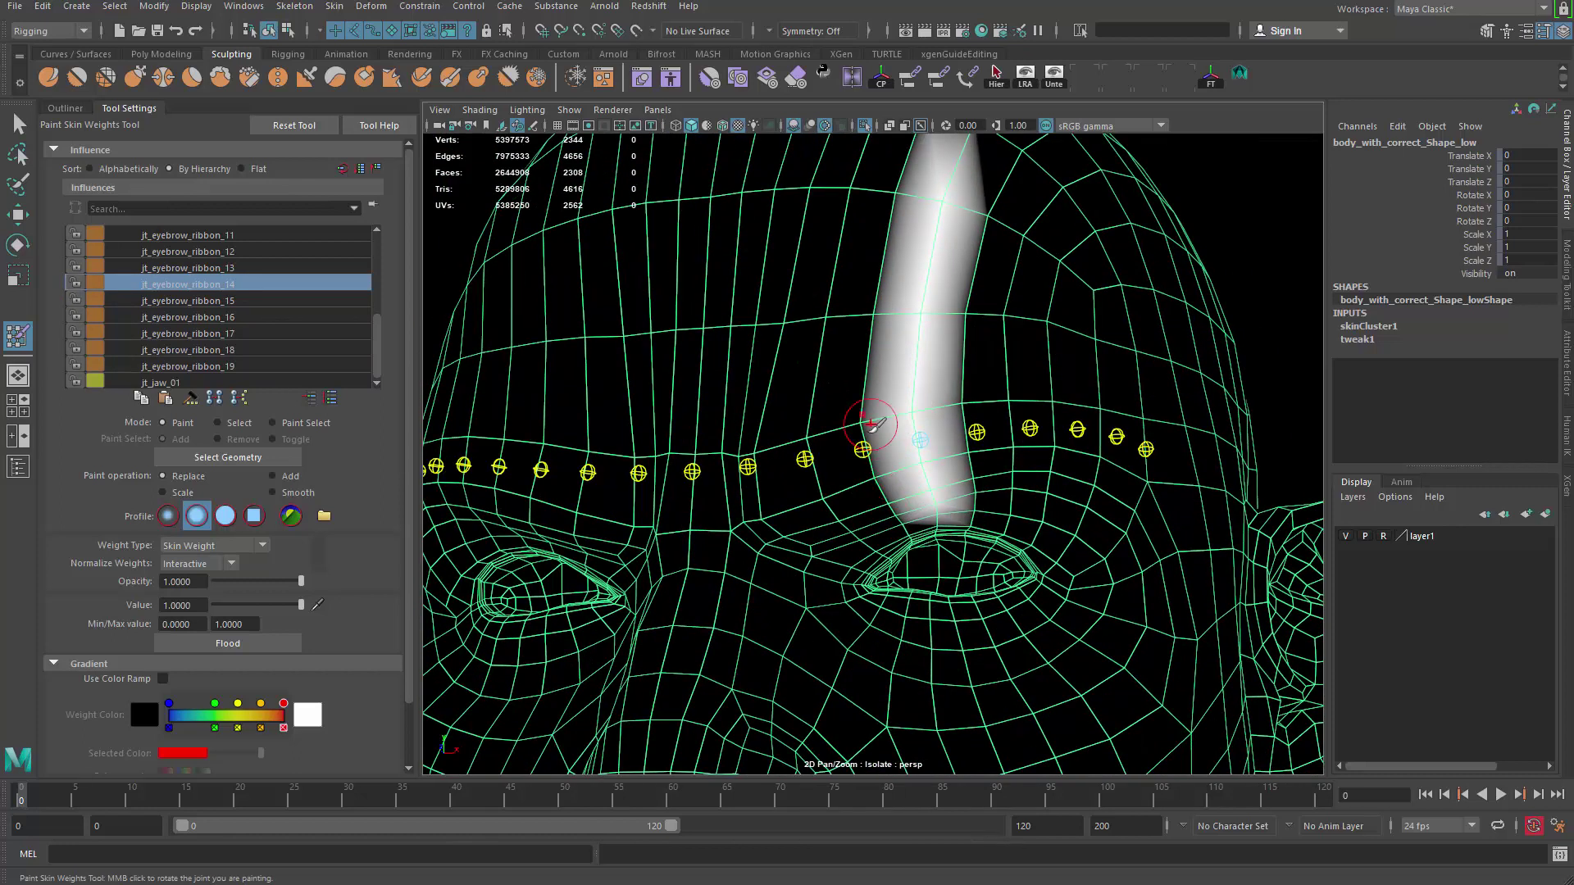
# Step: Paint weights of 1 for jt_eyebrow_ribbon_13 and jt_eyebrow_ribbon_12 in adjacent bands from the forehead toward the inner eye
pyautogui.moveTo(864, 448); pyautogui.dragTo(870, 331, button='right')
pyautogui.moveTo(896, 169)
pyautogui.mouseDown()
pyautogui.moveTo(874, 469)
pyautogui.moveTo(902, 503)
pyautogui.mouseUp()
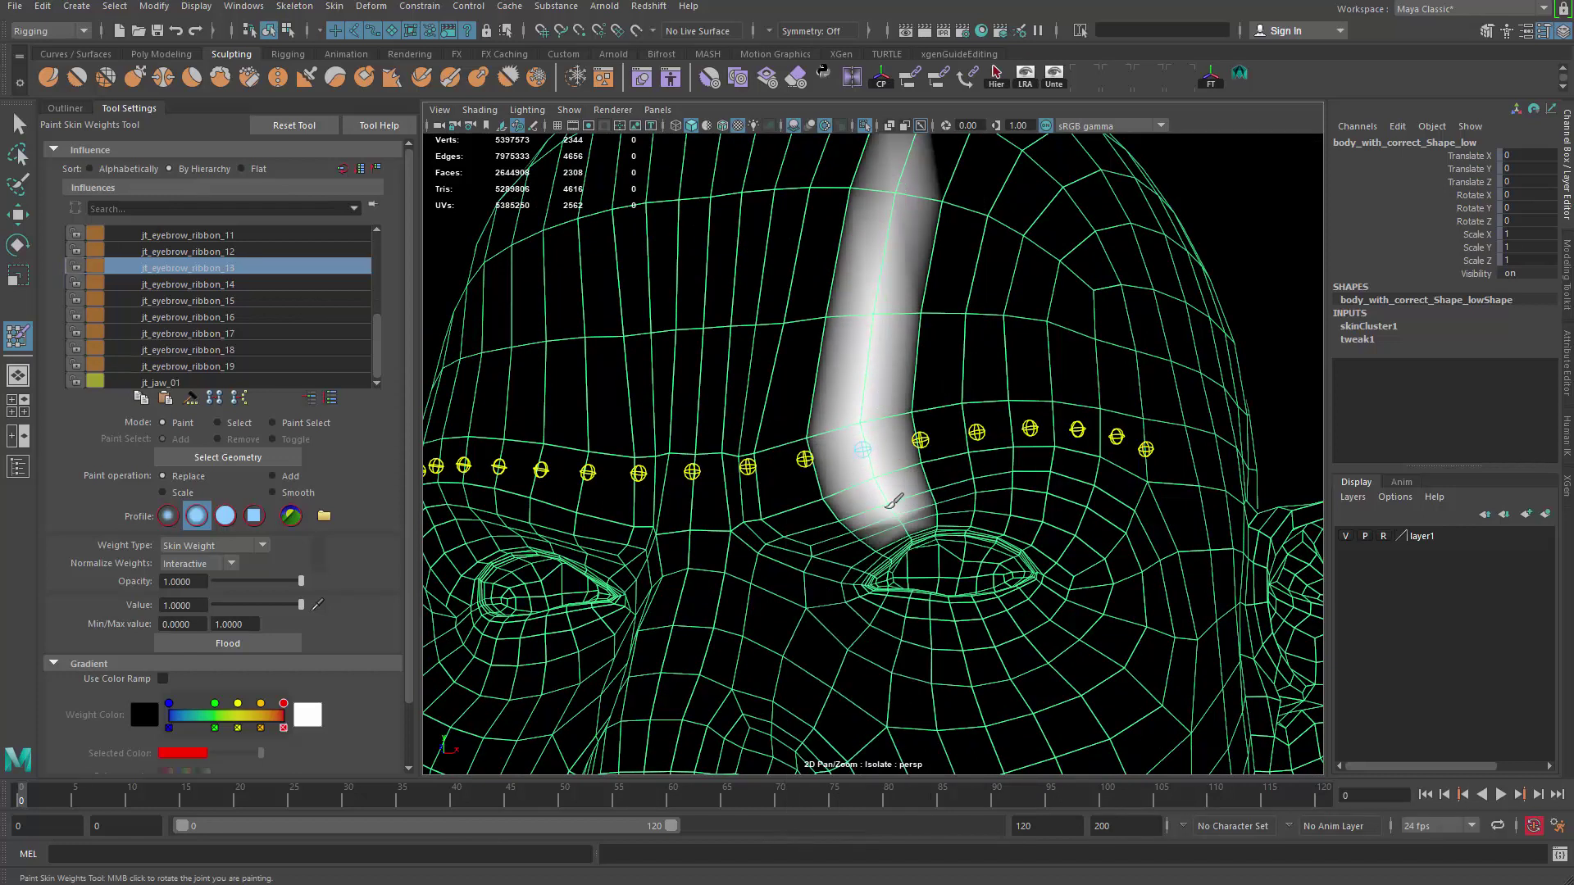
pyautogui.moveTo(877, 378); pyautogui.dragTo(886, 184)
pyautogui.keyDown('alt'); pyautogui.moveTo(853, 318); pyautogui.dragTo(945, 302, button='middle'); pyautogui.keyUp('alt')
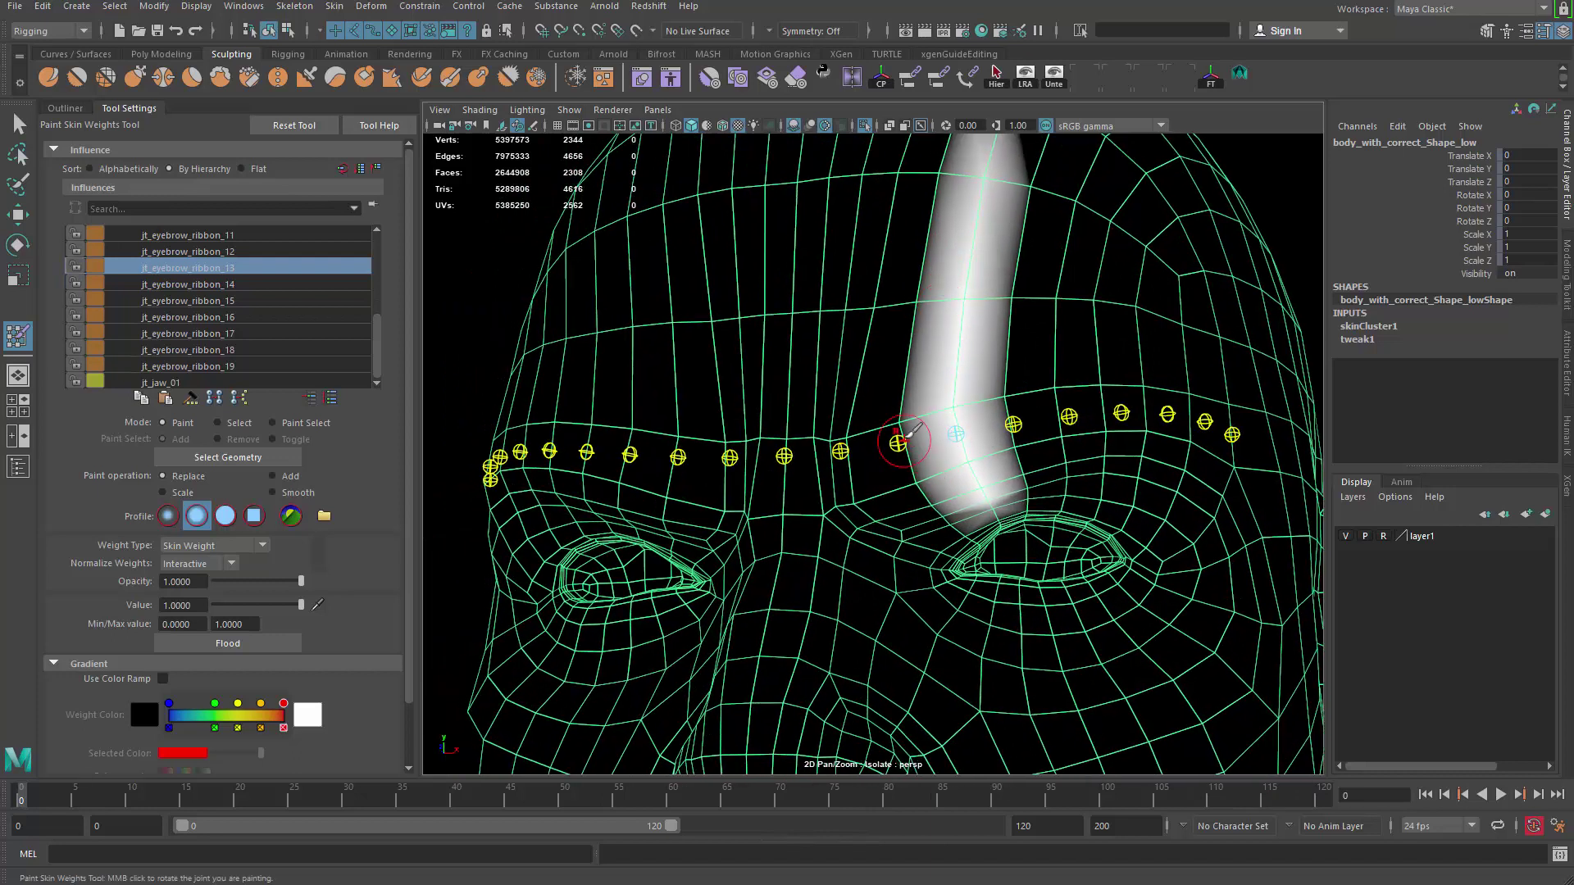
pyautogui.moveTo(908, 432); pyautogui.dragTo(853, 361, button='right')
pyautogui.moveTo(934, 164)
pyautogui.mouseDown()
pyautogui.moveTo(902, 386)
pyautogui.moveTo(943, 536)
pyautogui.mouseUp()
# Step: Paint weights of 1 for jt_eyebrow_ribbon_11 from the forehead down to the side of the nose bridge
pyautogui.moveTo(906, 393)
pyautogui.keyDown('alt'); pyautogui.mouseDown()
pyautogui.moveTo(967, 455)
pyautogui.moveTo(963, 494)
pyautogui.mouseUp(); pyautogui.keyUp('alt')
pyautogui.moveTo(955, 455); pyautogui.dragTo(910, 435, button='right')
pyautogui.moveTo(983, 164)
pyautogui.mouseDown()
pyautogui.moveTo(954, 355)
pyautogui.moveTo(950, 318)
pyautogui.moveTo(943, 492)
pyautogui.moveTo(956, 456)
pyautogui.moveTo(967, 492)
pyautogui.mouseUp()
pyautogui.moveTo(943, 371)
pyautogui.mouseDown()
pyautogui.moveTo(985, 234)
pyautogui.moveTo(965, 525)
pyautogui.moveTo(986, 563)
pyautogui.mouseUp()
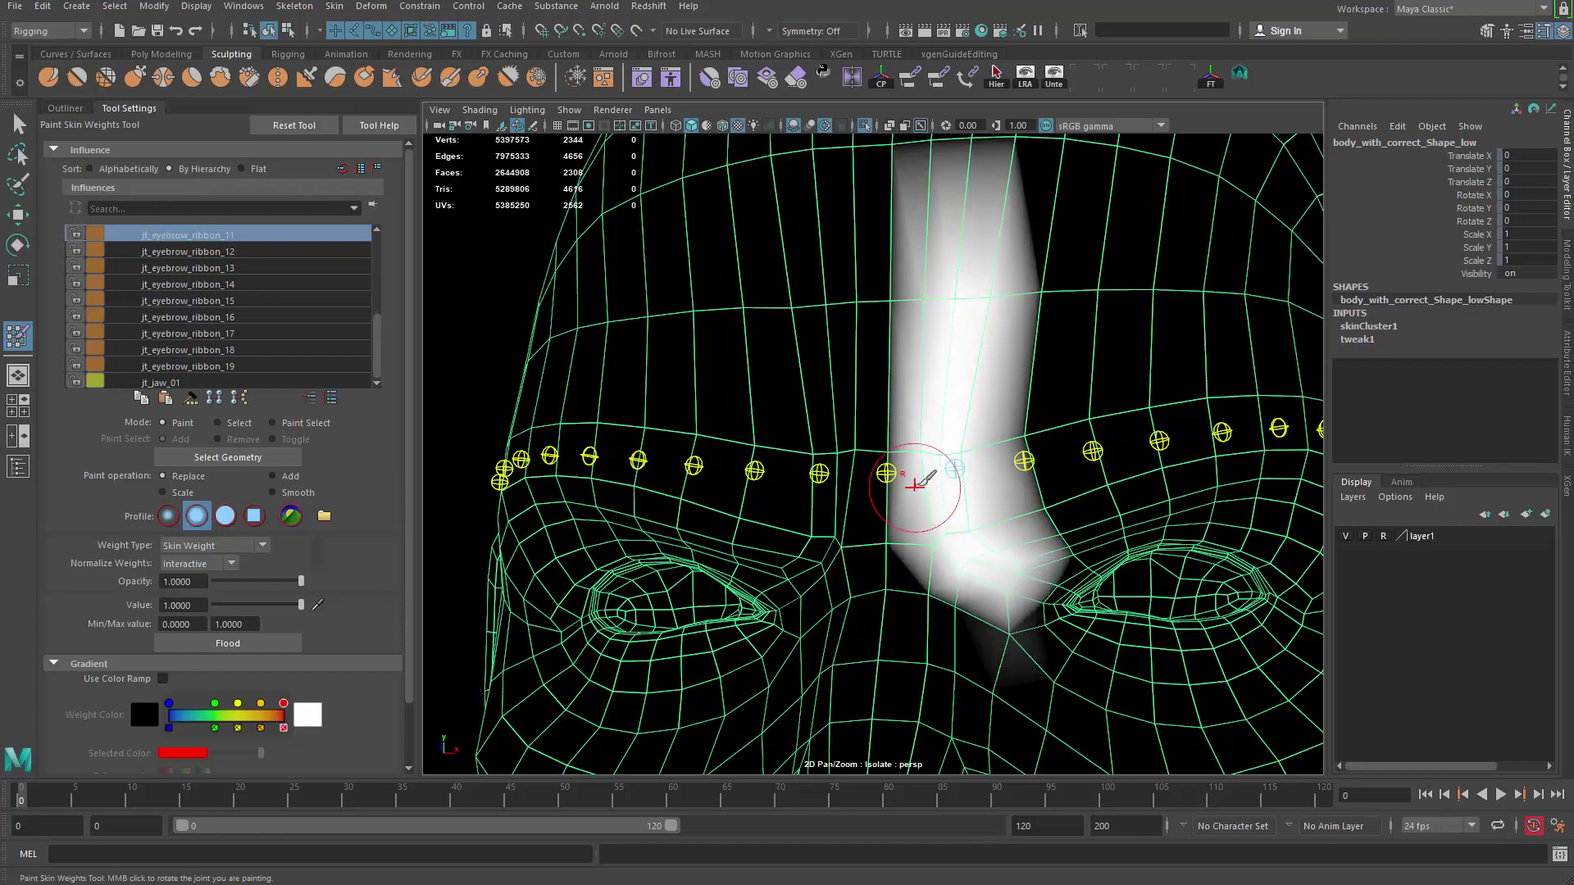
# Step: Paint weights of 1 for jt_eyebrow_ribbon_10 down the centre of the forehead to the nose bridge, touching up jt_eyebrow_ribbon_11 beside it
pyautogui.moveTo(890, 468); pyautogui.dragTo(901, 336, button='right')
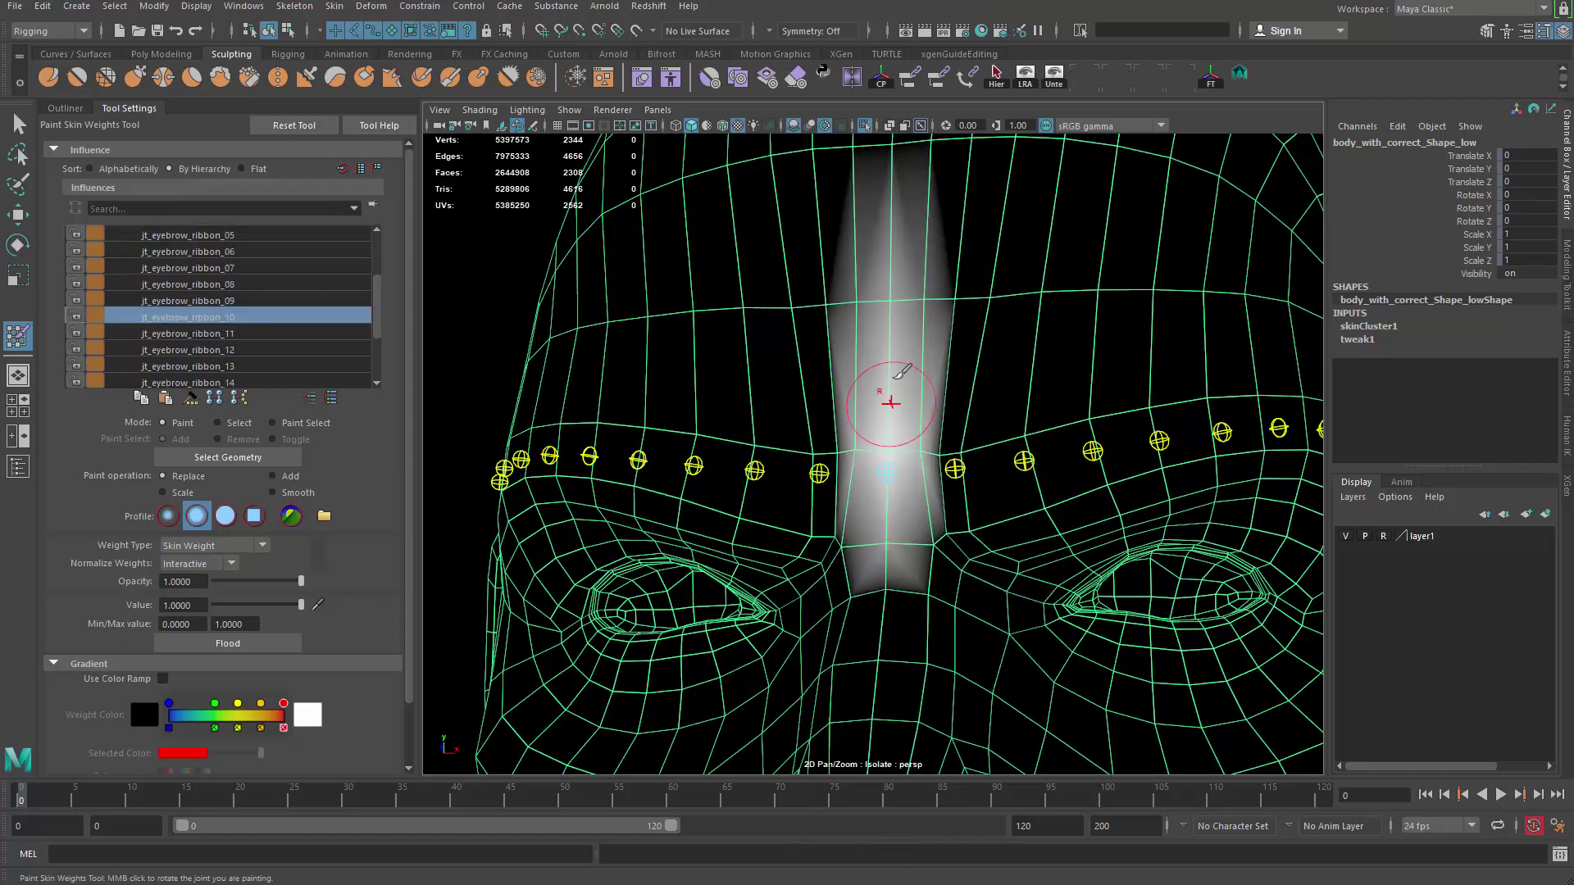
pyautogui.moveTo(890, 450)
pyautogui.mouseDown()
pyautogui.moveTo(864, 513)
pyautogui.moveTo(903, 455)
pyautogui.moveTo(925, 346)
pyautogui.moveTo(926, 383)
pyautogui.mouseUp()
pyautogui.moveTo(937, 449); pyautogui.dragTo(934, 481)
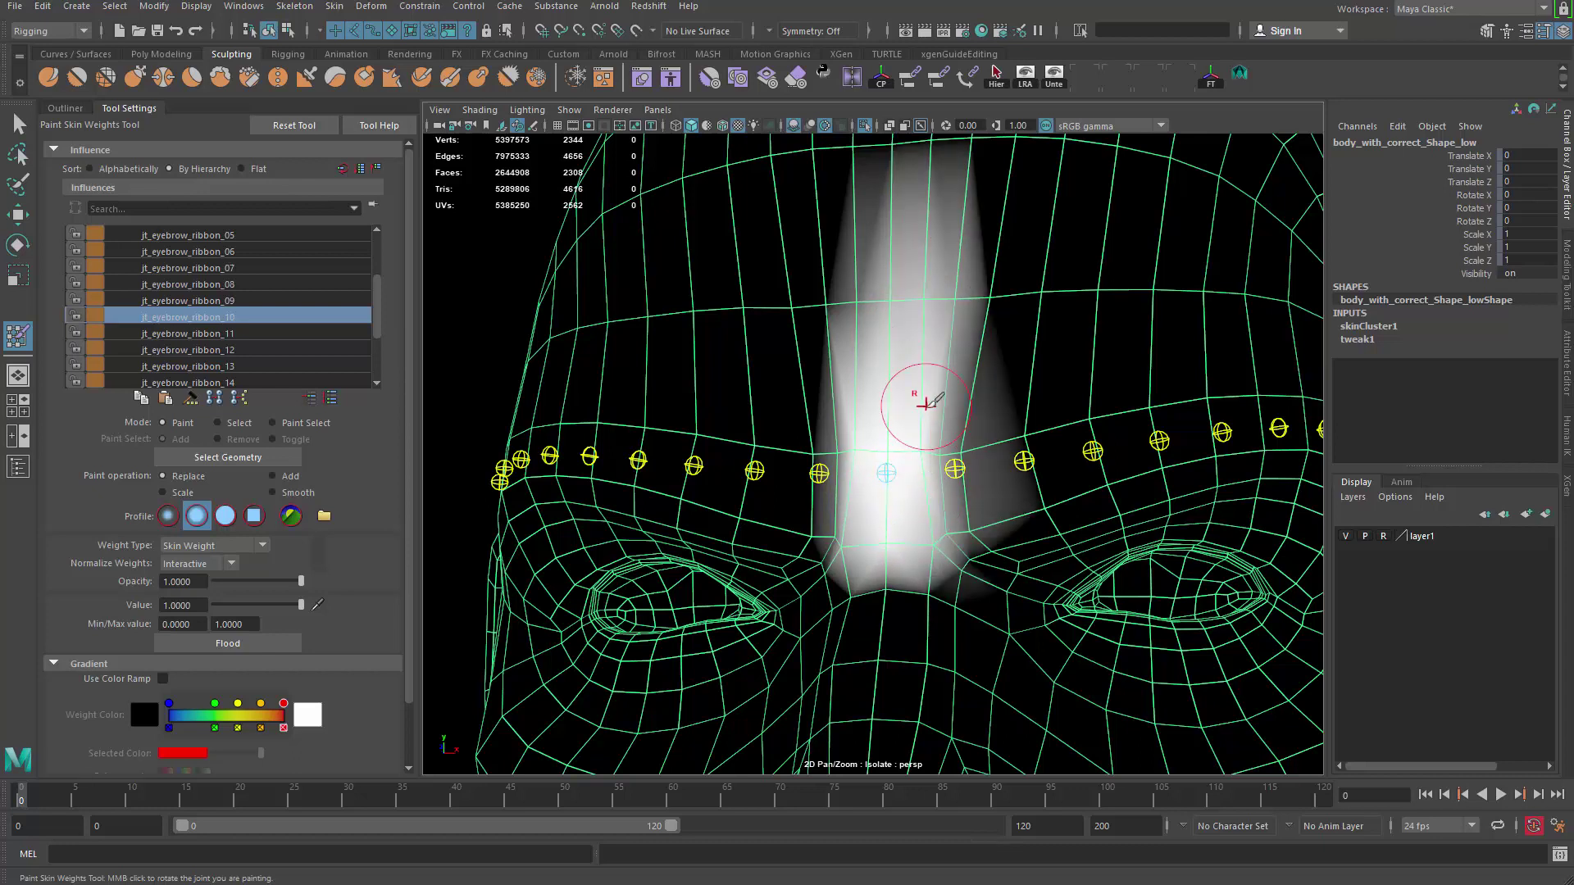
pyautogui.moveTo(961, 468); pyautogui.dragTo(965, 420, button='right')
pyautogui.moveTo(972, 332); pyautogui.dragTo(915, 513)
pyautogui.moveTo(886, 366); pyautogui.dragTo(886, 369, button='right')
pyautogui.moveTo(889, 345); pyautogui.dragTo(880, 510)
pyautogui.moveTo(908, 303); pyautogui.dragTo(907, 551)
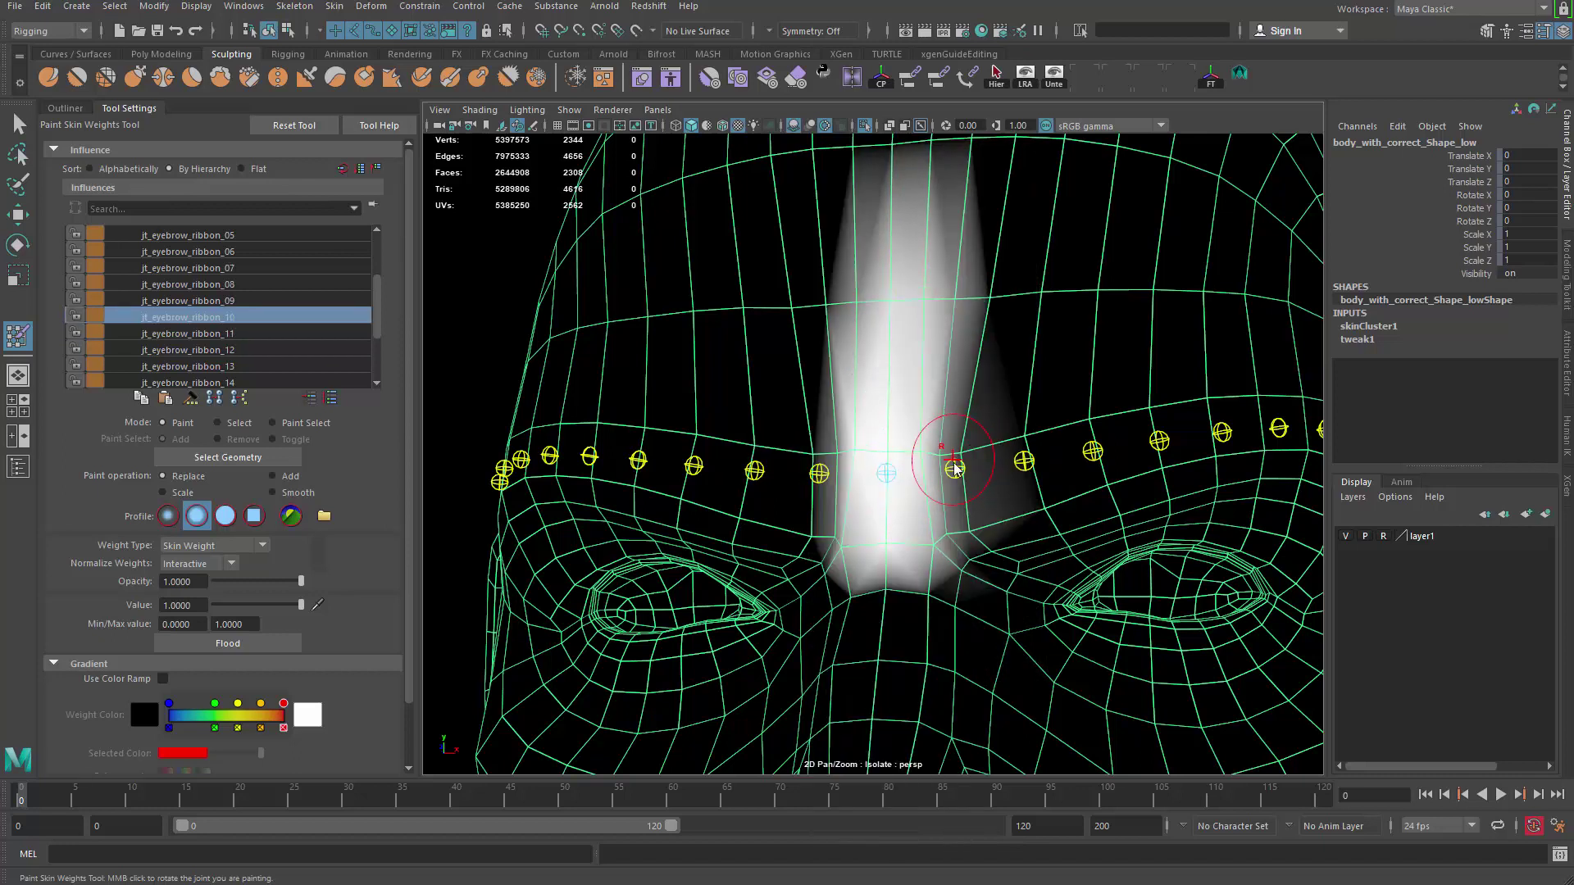
# Step: Check the weights of jt_eyebrow_ribbon_11 and jt_eyebrow_ribbon_12, and touch up jt_eyebrow_ribbon_13 above the inner eye with weights of 1
pyautogui.moveTo(955, 468); pyautogui.dragTo(961, 431, button='right')
pyautogui.keyDown('alt'); pyautogui.moveTo(962, 428); pyautogui.dragTo(996, 451); pyautogui.keyUp('alt')
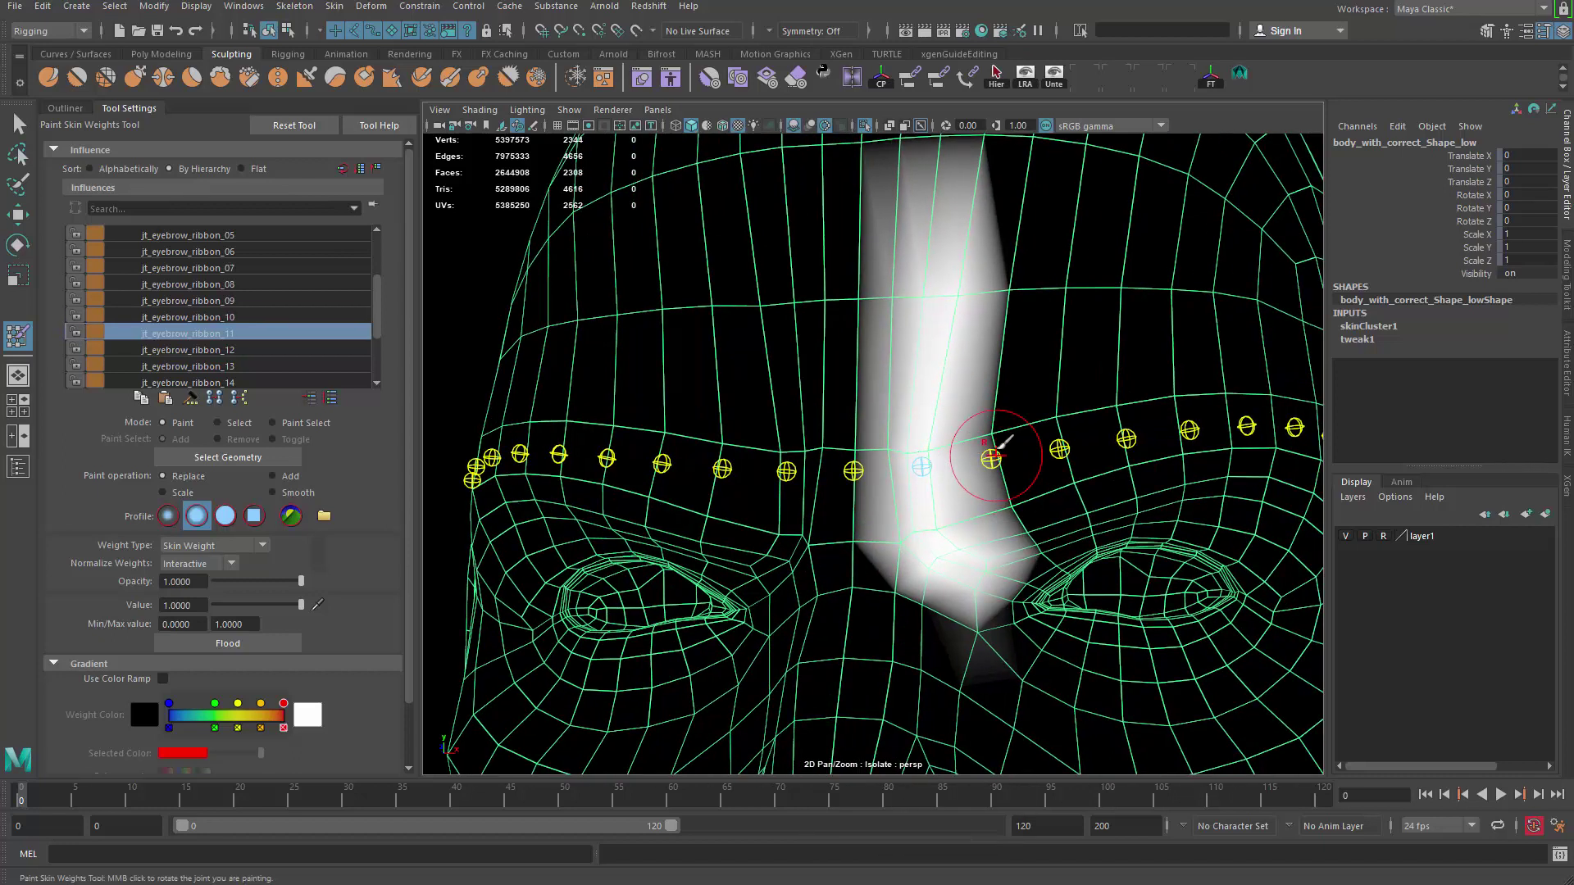
pyautogui.moveTo(996, 451); pyautogui.dragTo(995, 393, button='right')
pyautogui.keyDown('alt'); pyautogui.moveTo(980, 463); pyautogui.dragTo(901, 440, button='middle'); pyautogui.keyUp('alt')
pyautogui.moveTo(990, 354); pyautogui.dragTo(980, 276, button='right')
pyautogui.click(990, 390)
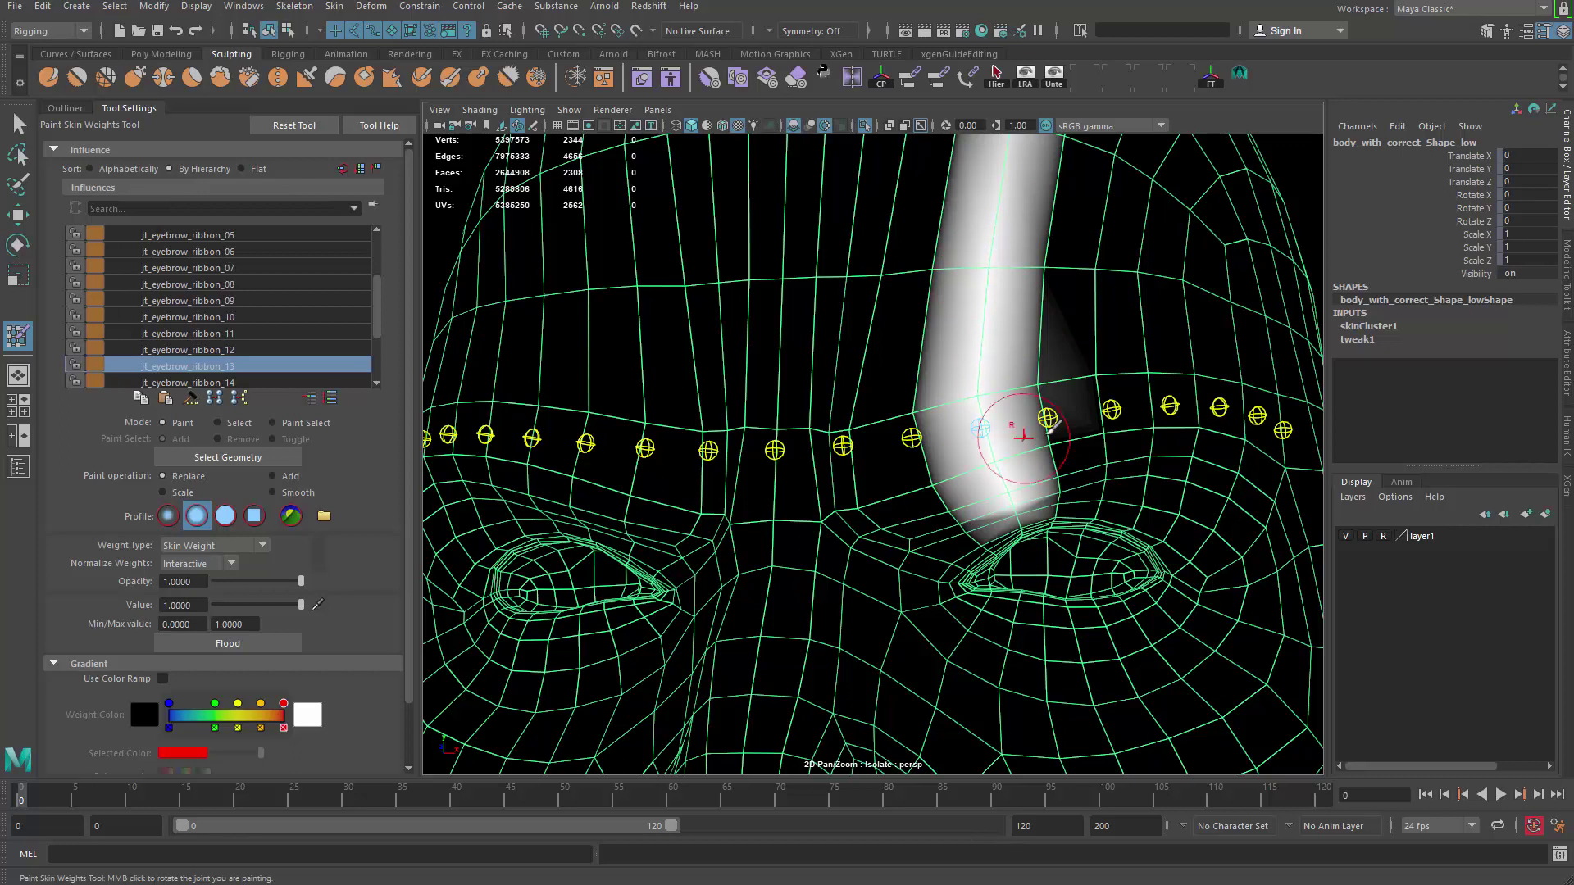
# Step: Touch up jt_eyebrow_ribbon_14 and jt_eyebrow_ribbon_15 with weights of 1 in the bands from the forehead to the upper eyelid
pyautogui.moveTo(1046, 412); pyautogui.dragTo(1047, 276, button='right')
pyautogui.moveTo(1041, 418); pyautogui.dragTo(1057, 484)
pyautogui.keyDown('alt'); pyautogui.moveTo(1039, 465); pyautogui.dragTo(953, 464, button='middle'); pyautogui.keyUp('alt')
pyautogui.keyDown('alt'); pyautogui.moveTo(959, 459); pyautogui.dragTo(941, 450); pyautogui.keyUp('alt')
pyautogui.moveTo(936, 463); pyautogui.dragTo(938, 335, button='right')
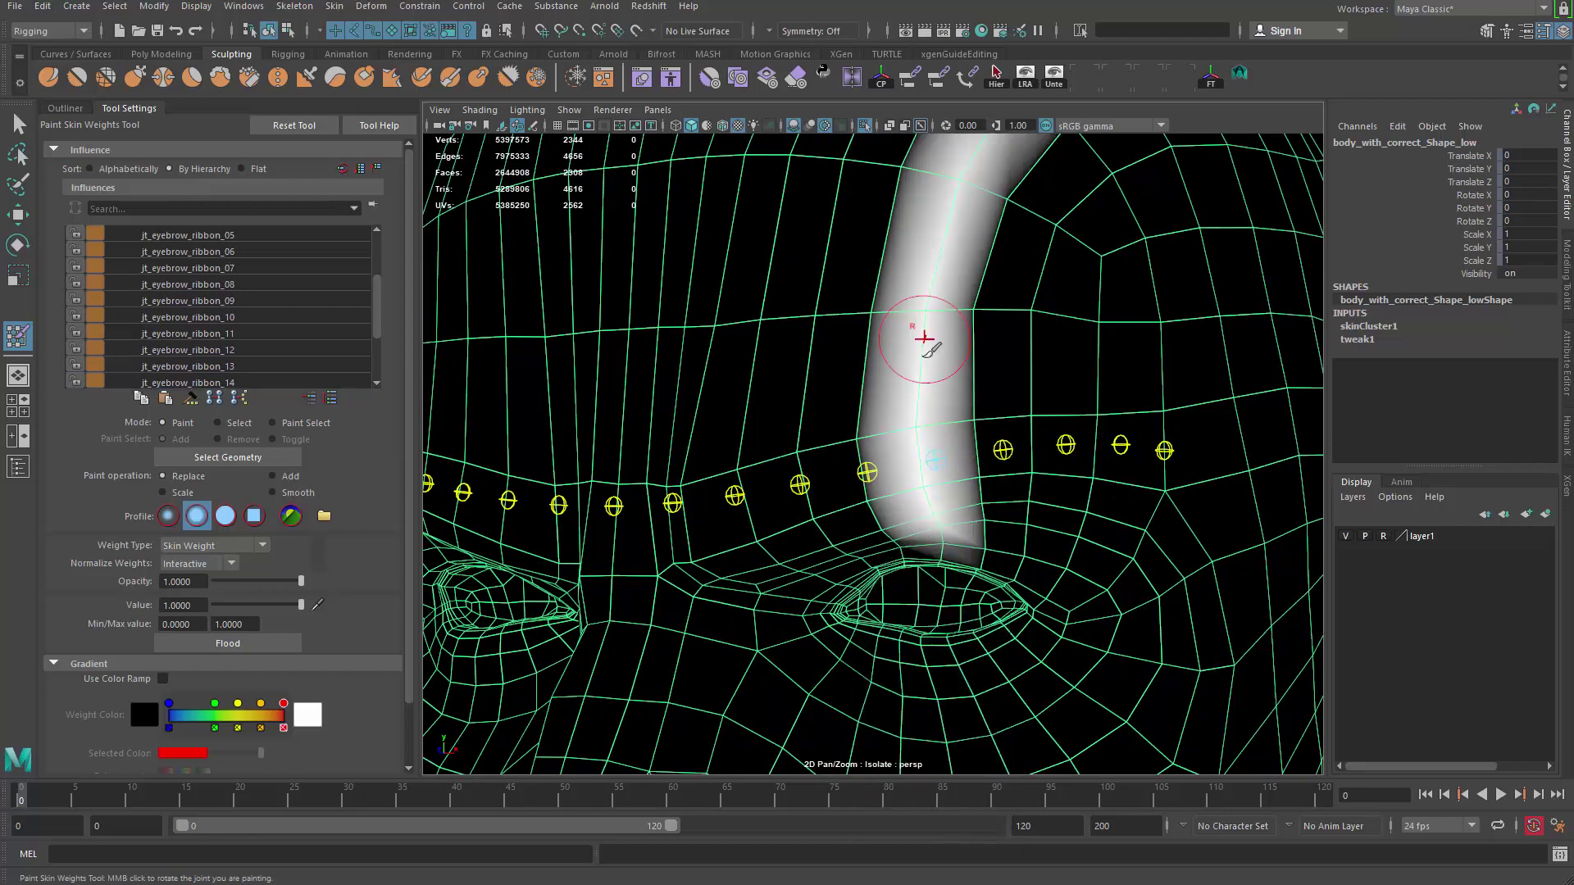
pyautogui.moveTo(927, 374); pyautogui.dragTo(935, 268)
# Step: Touch up jt_eyebrow_ribbon_16 and jt_eyebrow_ribbon_17 with weights of 1 above the outer half of the eye
pyautogui.moveTo(1001, 443); pyautogui.dragTo(1006, 297, button='right')
pyautogui.moveTo(993, 415); pyautogui.dragTo(993, 496)
pyautogui.moveTo(1067, 446); pyautogui.dragTo(1075, 328, button='right')
pyautogui.moveTo(1057, 262); pyautogui.dragTo(1084, 434)
pyautogui.keyDown('alt'); pyautogui.moveTo(1085, 435); pyautogui.dragTo(1052, 424, button='middle'); pyautogui.keyUp('alt')
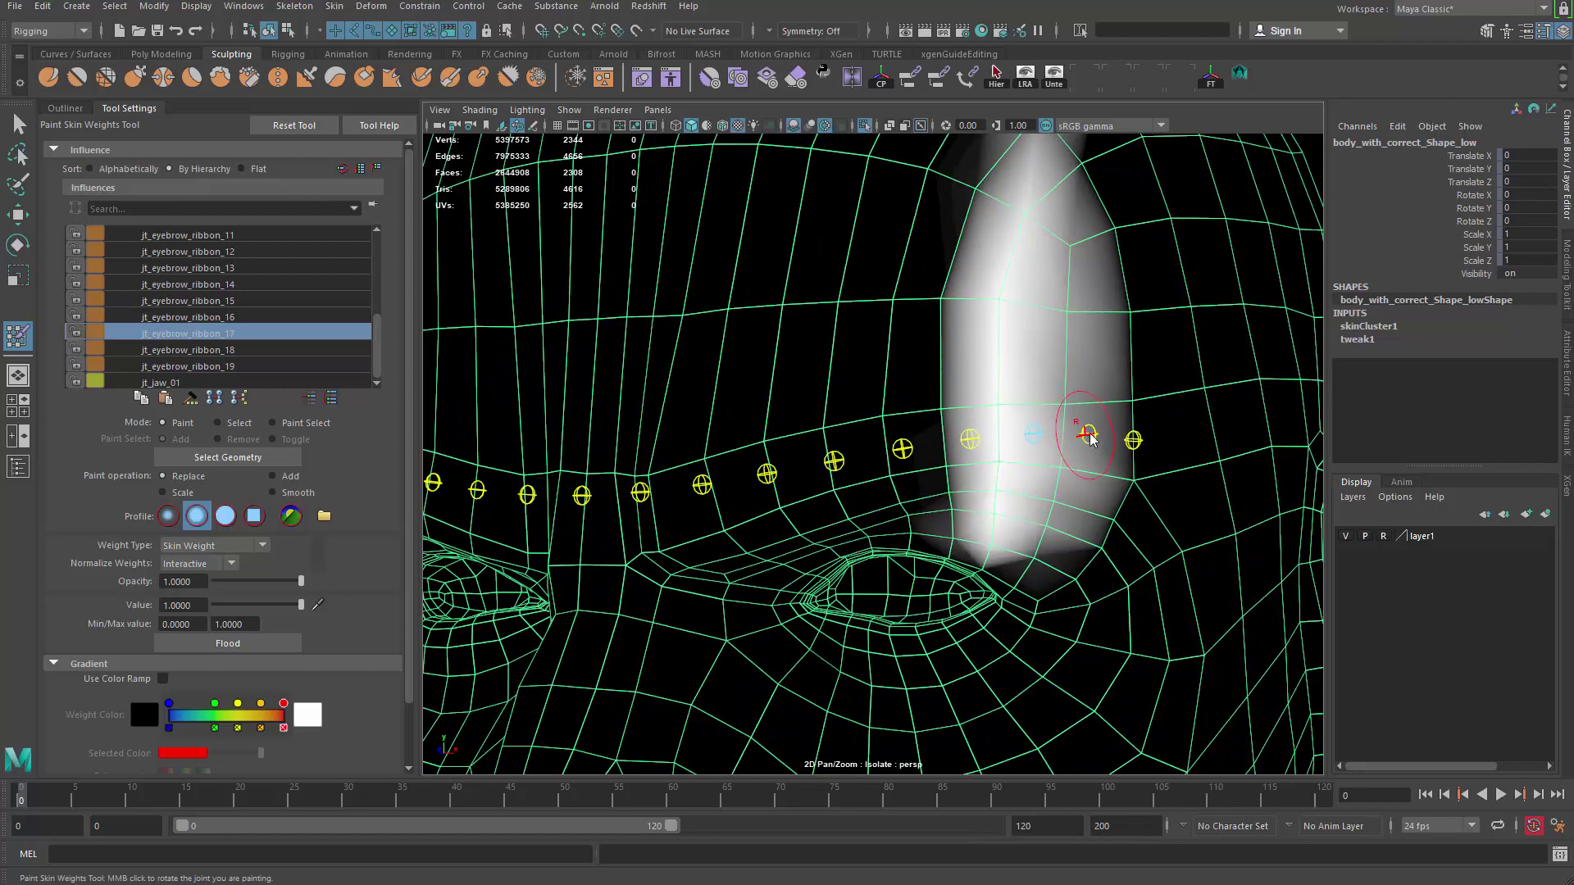
# Step: Paint weights of 1 for jt_eyebrow_ribbon_18 down past the outer eye corner, and check the jt_eyebrow_ribbon_19 weights at the temple
pyautogui.moveTo(1090, 435); pyautogui.dragTo(1082, 353, button='right')
pyautogui.moveTo(1066, 296); pyautogui.dragTo(1053, 516)
pyautogui.moveTo(1055, 422); pyautogui.dragTo(1061, 474)
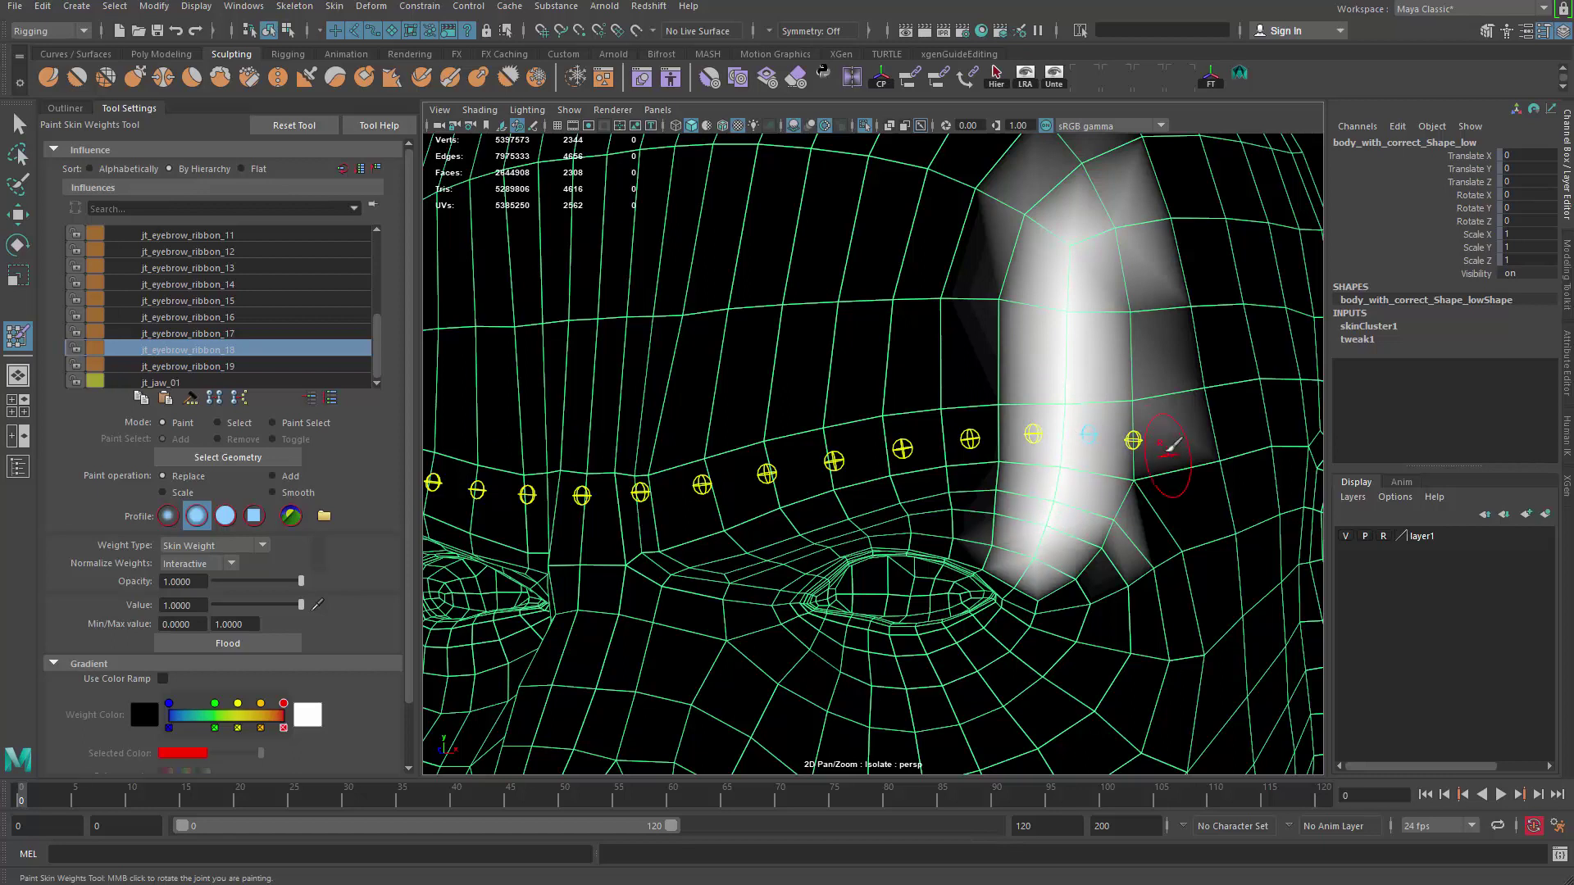
pyautogui.moveTo(1137, 444); pyautogui.dragTo(1141, 361, button='right')
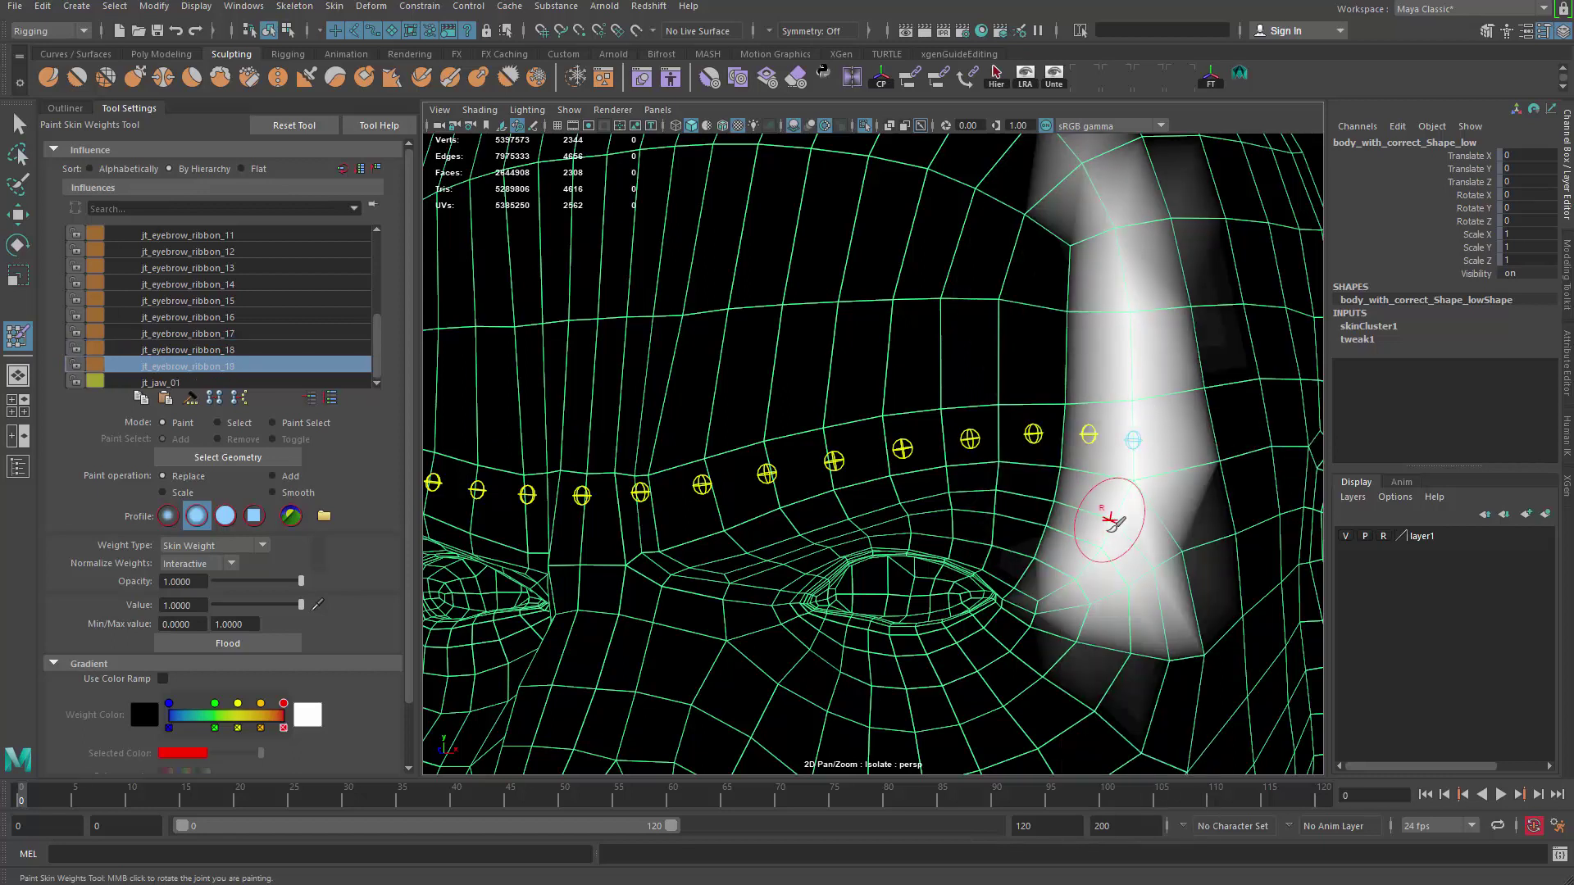
# Step: Mirror the head's skin weights across YZ, positive to negative, using closest point on surface and closest joint
pyautogui.keyDown('alt'); pyautogui.moveTo(1106, 529); pyautogui.dragTo(965, 439, button='right'); pyautogui.keyUp('alt')
pyautogui.keyDown('alt'); pyautogui.moveTo(966, 439); pyautogui.dragTo(699, 344); pyautogui.keyUp('alt')
pyautogui.keyDown('alt'); pyautogui.moveTo(815, 317); pyautogui.dragTo(1090, 351); pyautogui.keyUp('alt')
pyautogui.press('q')
pyautogui.press('q')
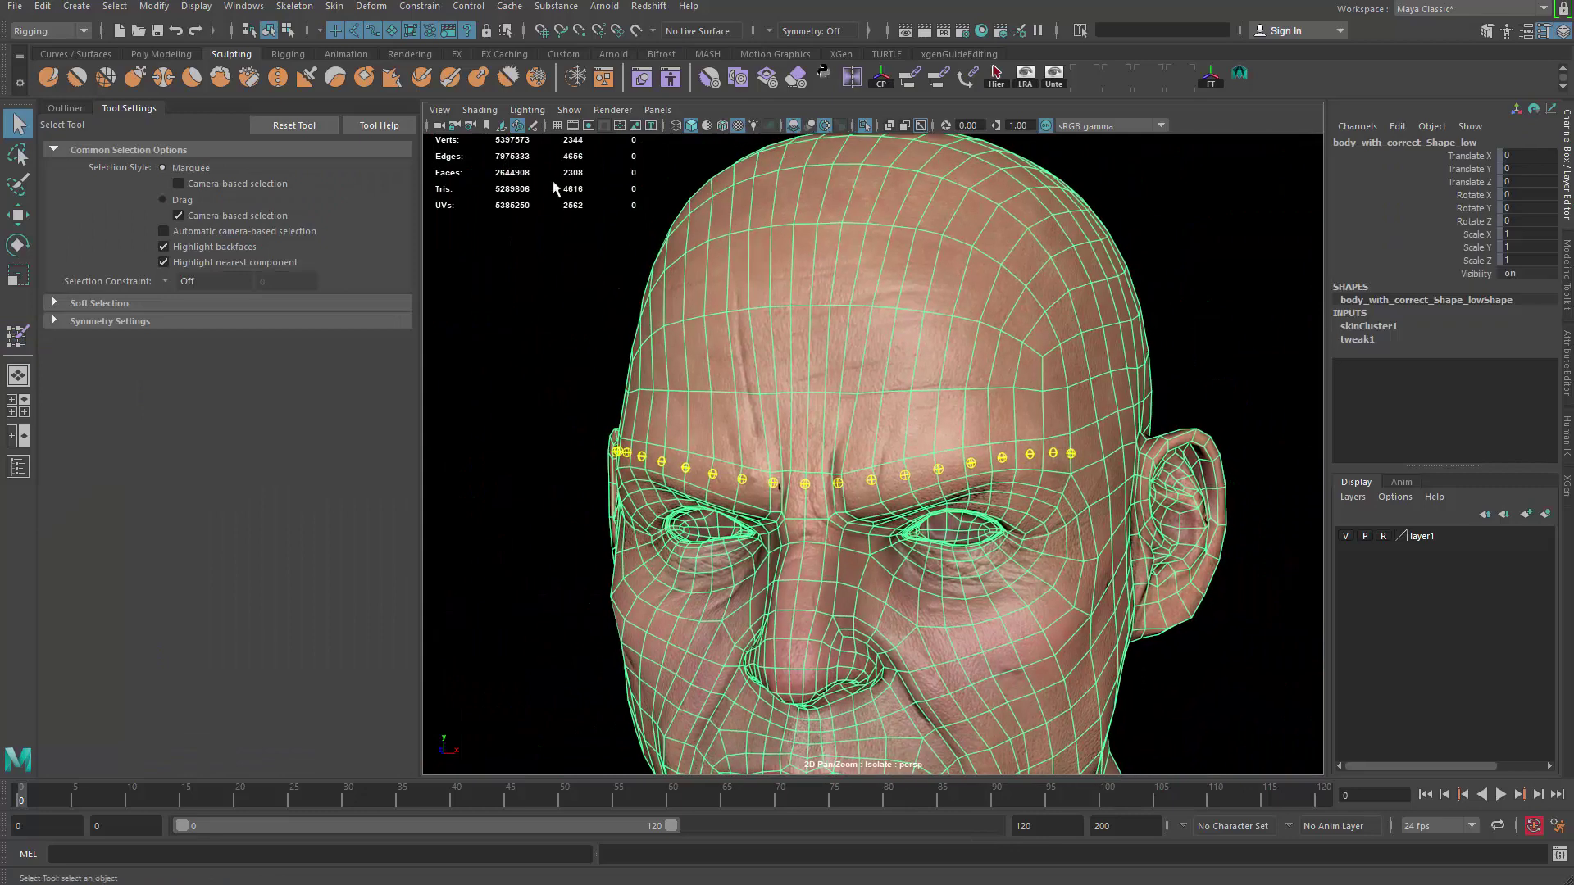
pyautogui.click(334, 6)
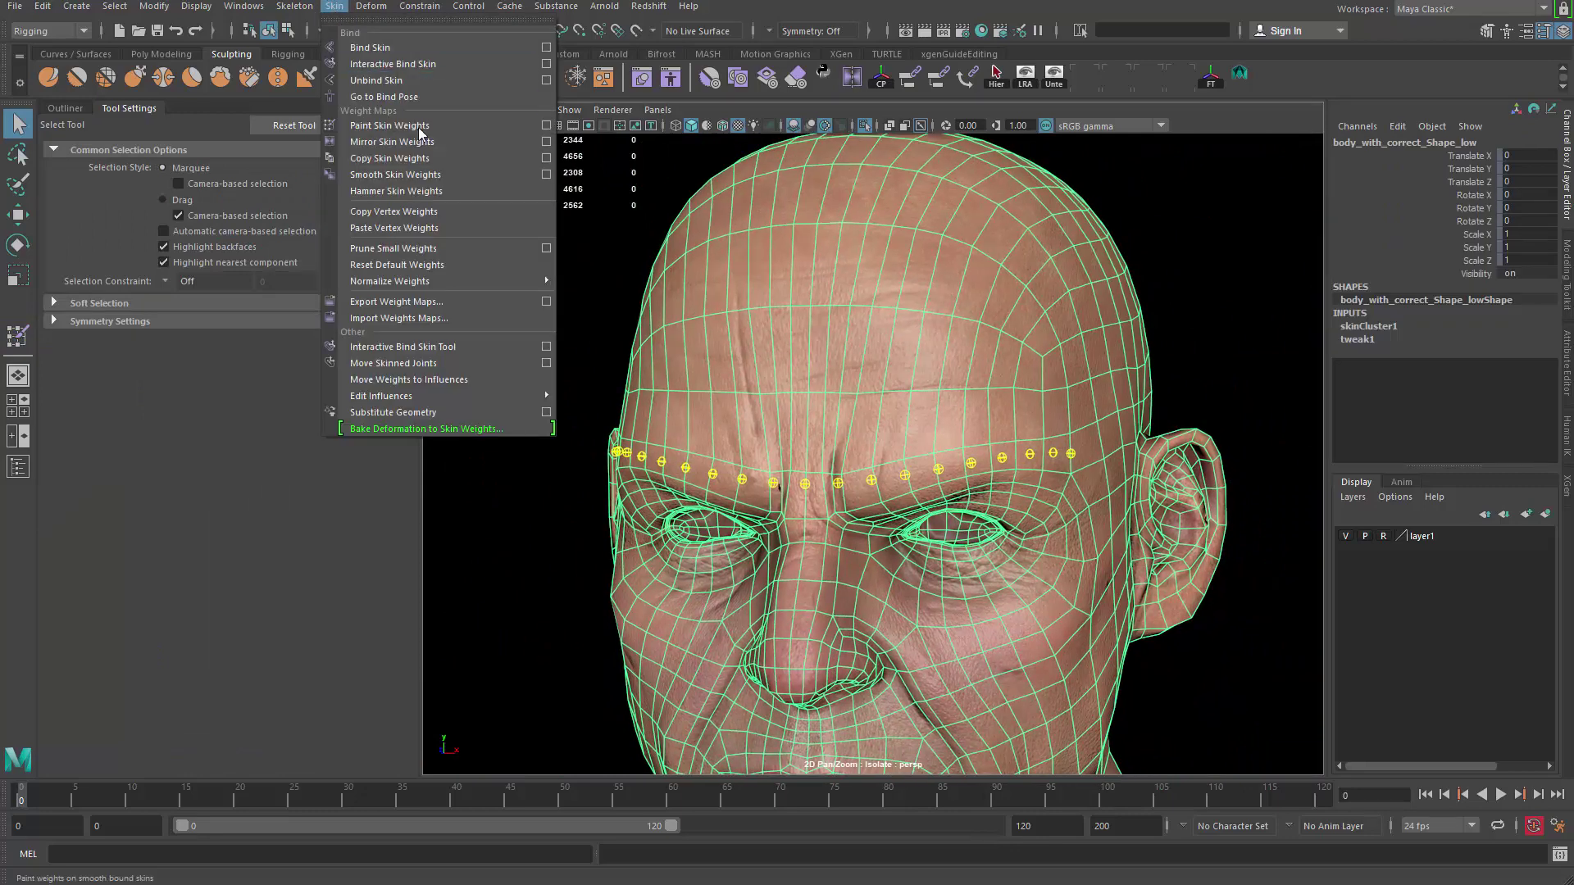
pyautogui.click(546, 144)
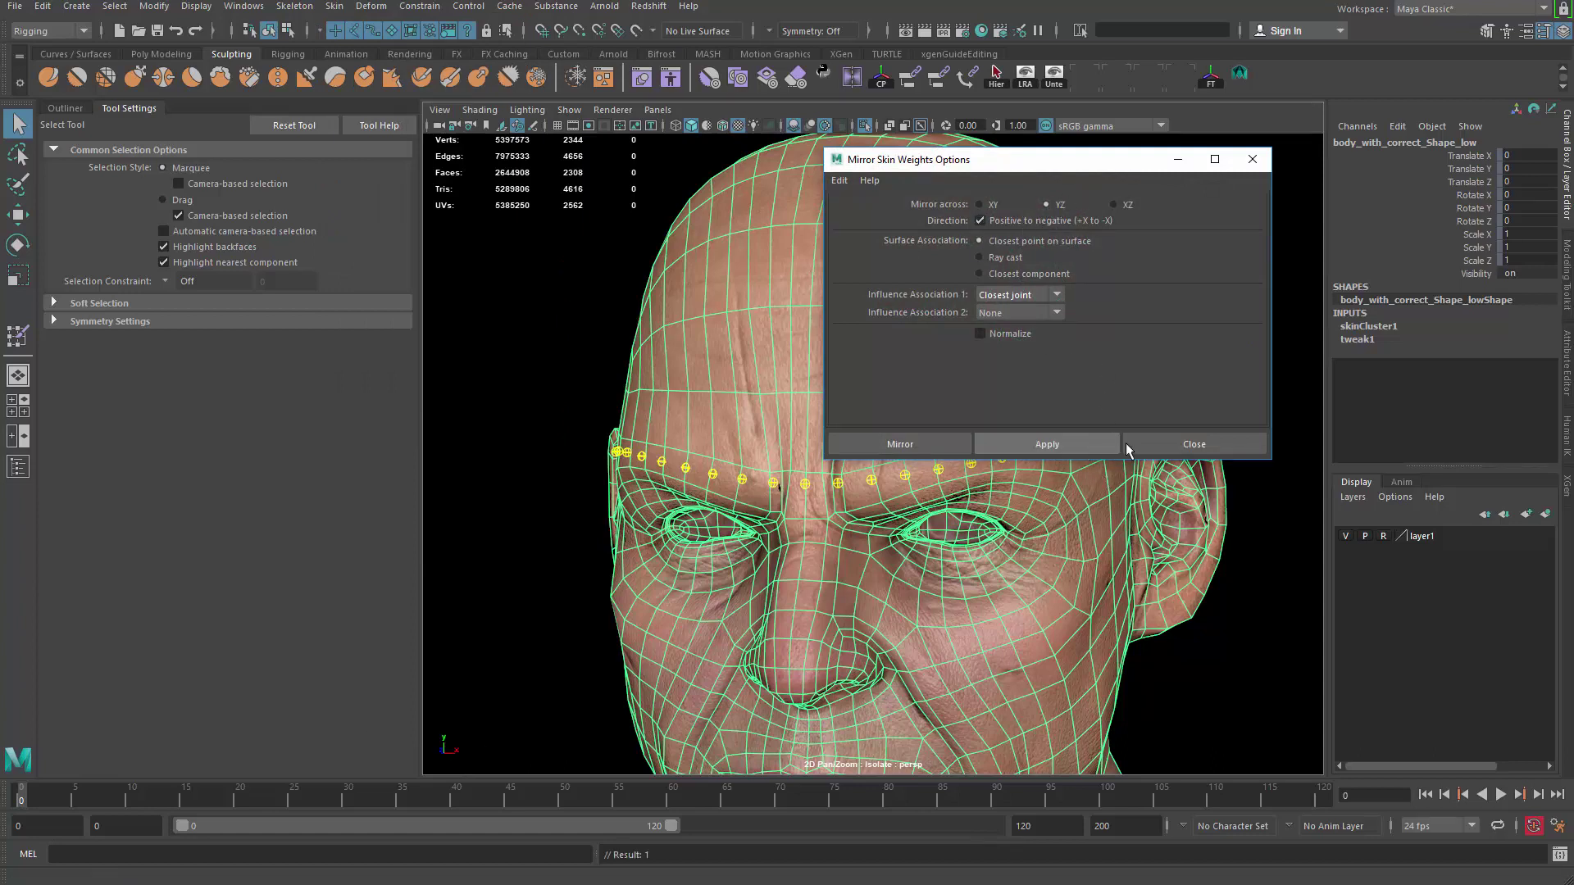
pyautogui.click(1157, 445)
# Step: Reopen Paint Skin Weights and examine the mirrored weights joint by joint, from jt_eyebrow_ribbon_19 to jt_eyebrow_ribbon_02 and back
pyautogui.click(1089, 316)
pyautogui.click(981, 320)
pyautogui.moveTo(981, 320); pyautogui.dragTo(869, 250, button='right')
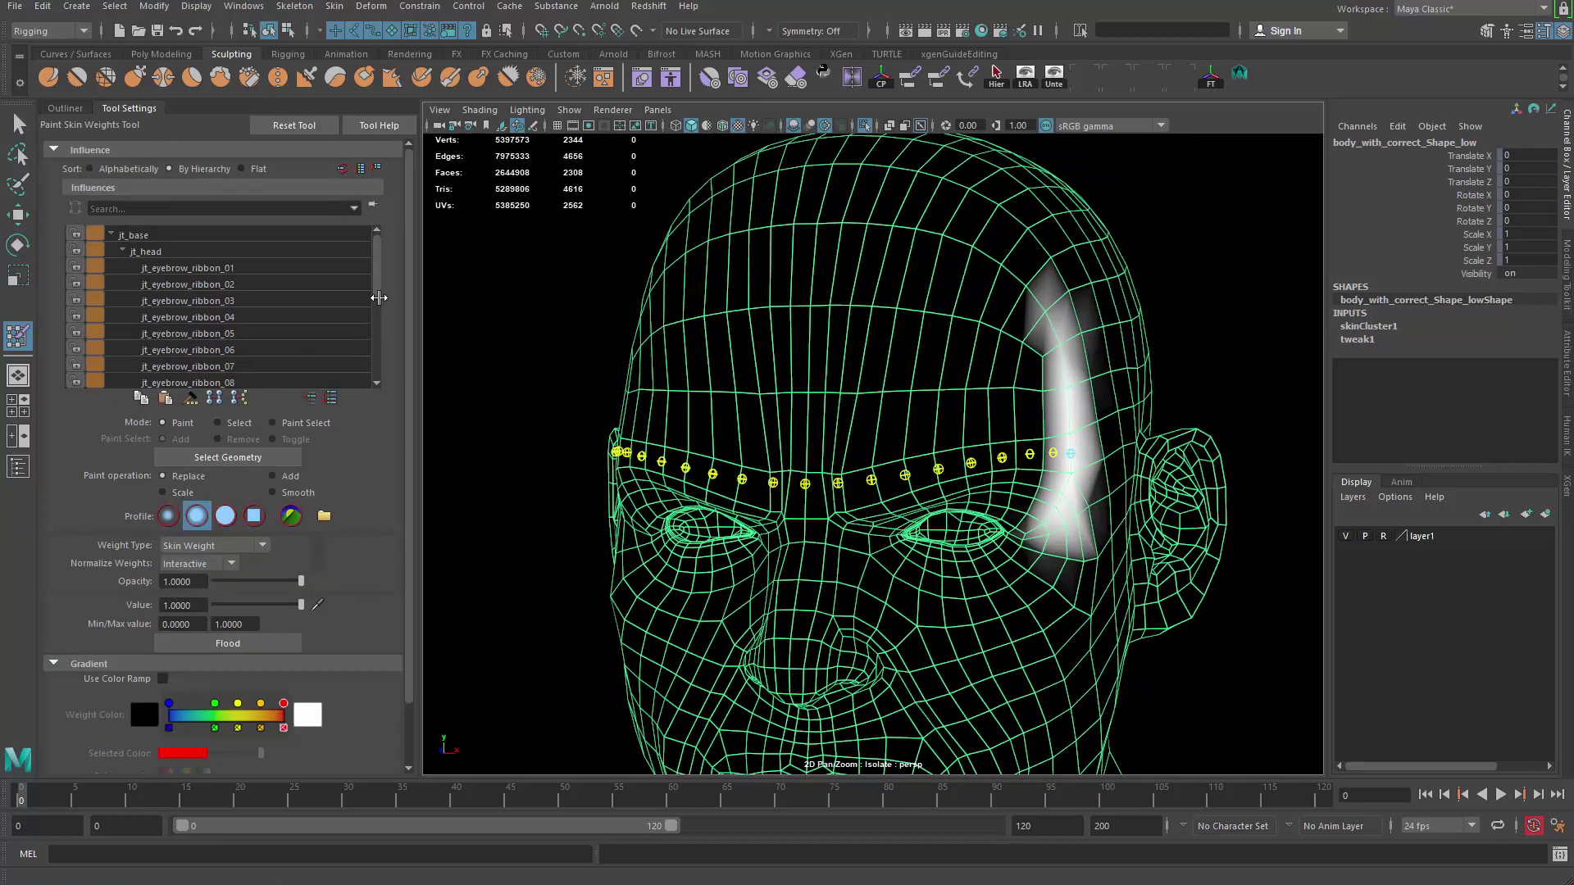
pyautogui.moveTo(379, 292); pyautogui.dragTo(384, 366)
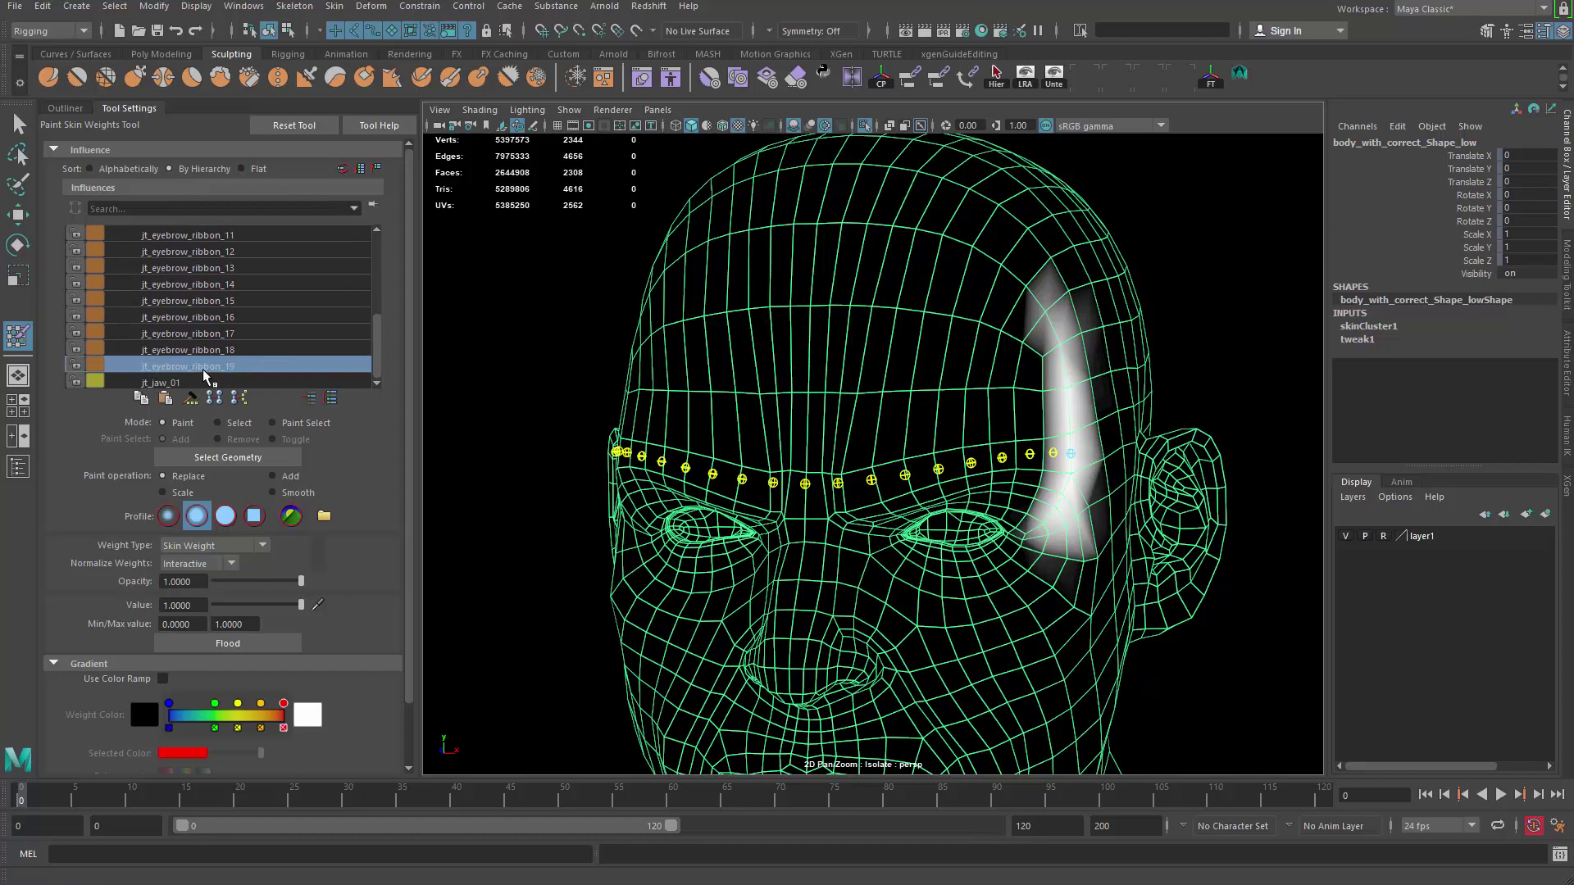
pyautogui.press('Up')
pyautogui.press('Up')
pyautogui.press('Up')
pyautogui.press('Up')
pyautogui.press('Up')
pyautogui.press('Up')
pyautogui.press('Up')
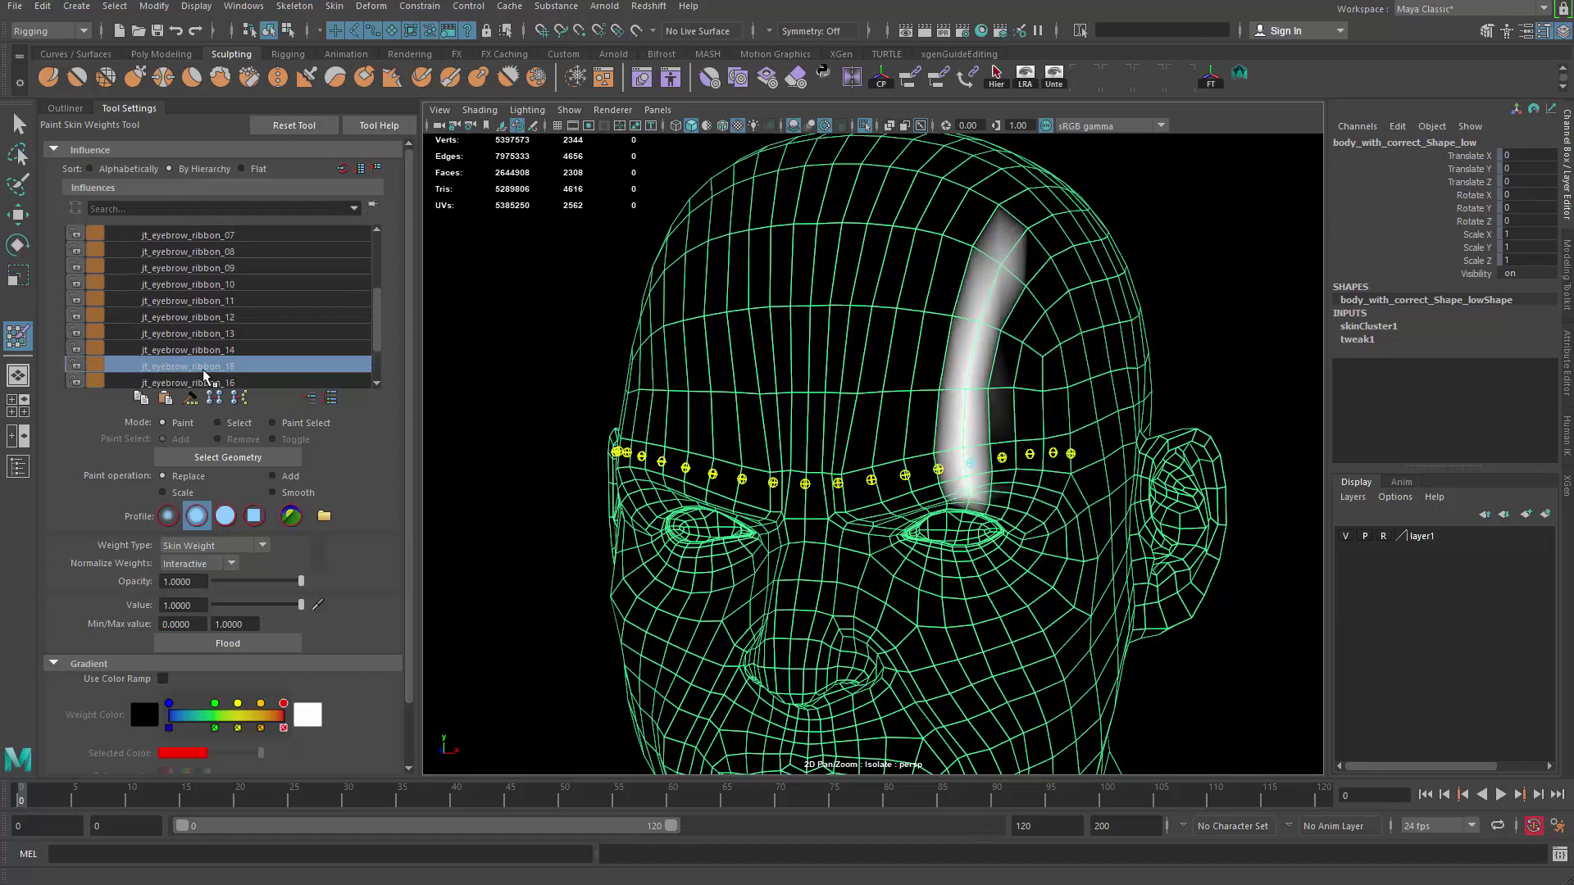
pyautogui.press('Up')
pyautogui.press('Up')
pyautogui.press('Up')
pyautogui.press('Up')
pyautogui.press('Up')
pyautogui.press('Up')
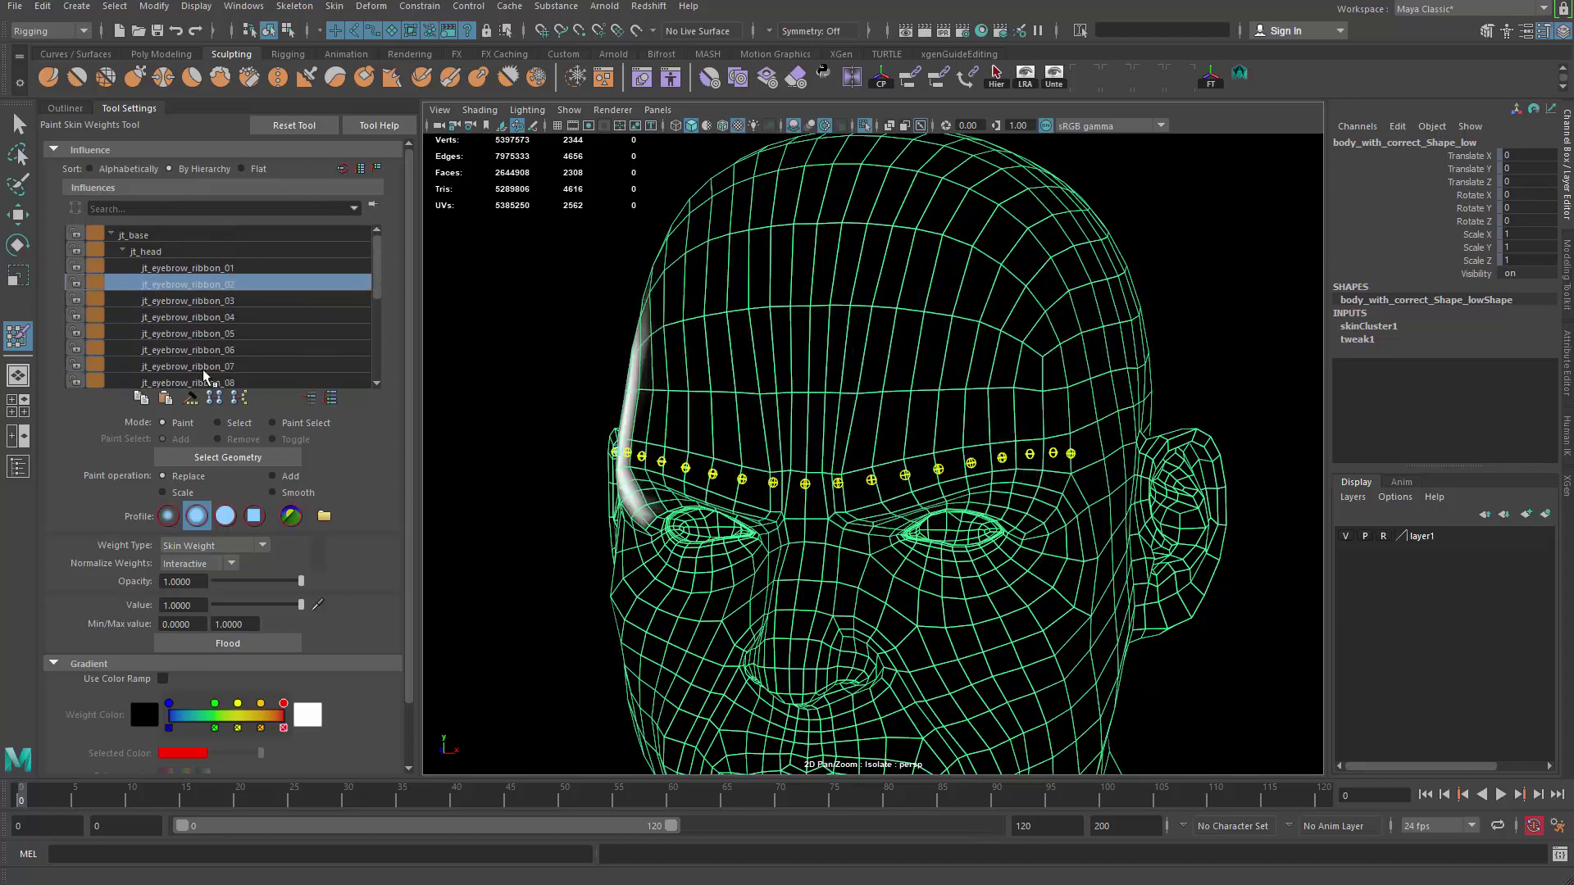
pyautogui.press('Down')
pyautogui.press('Down')
pyautogui.press('Down')
pyautogui.press('Down')
pyautogui.press('Down')
pyautogui.press('Down')
pyautogui.press('Down')
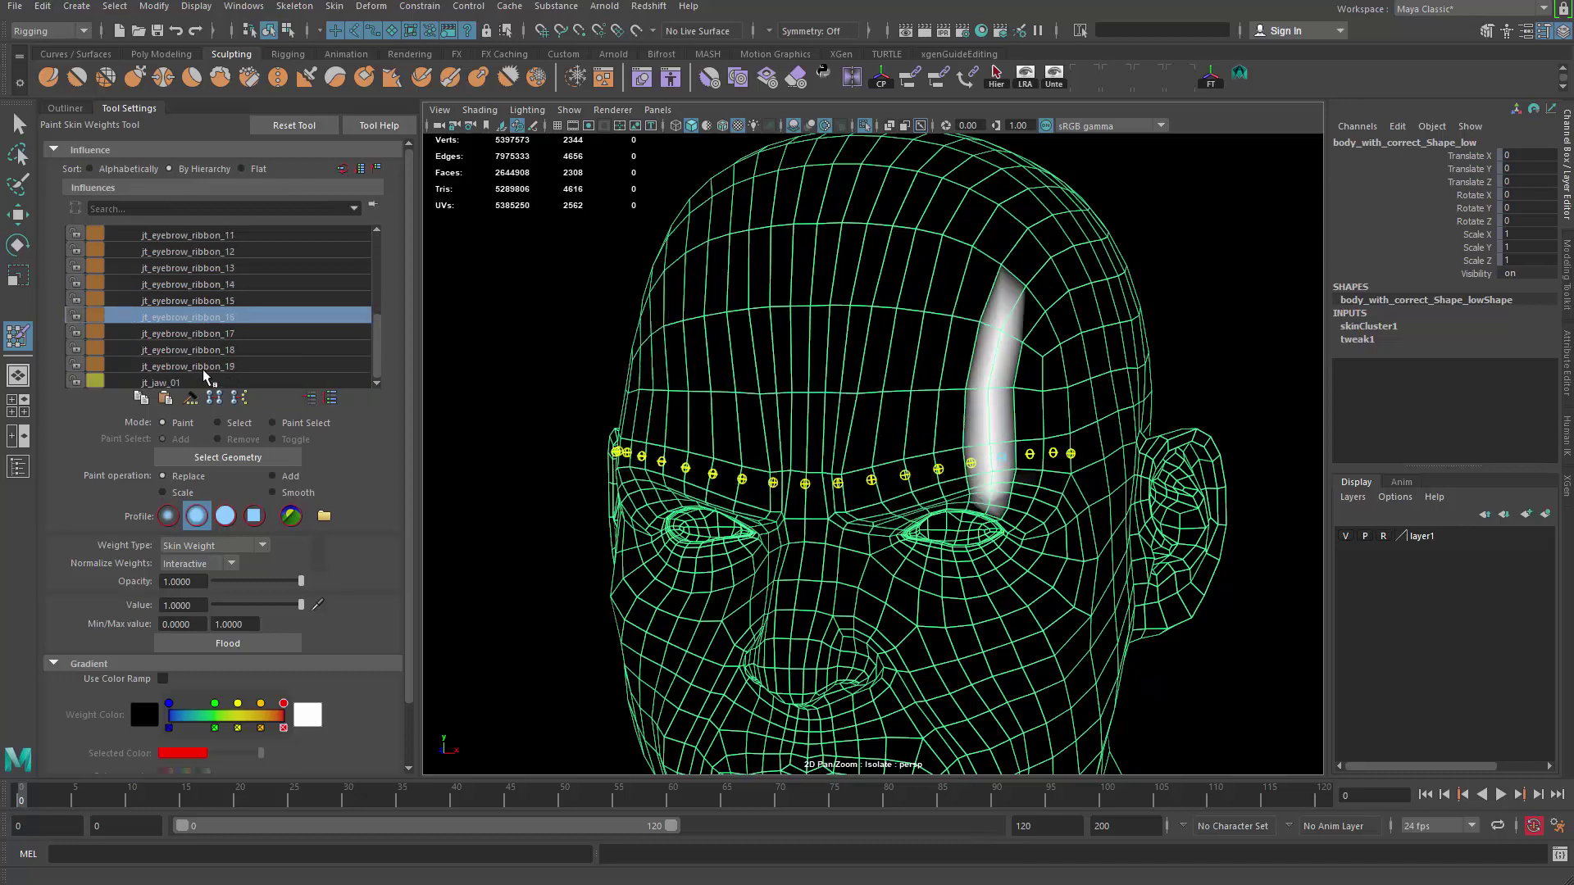
pyautogui.press('Up')
pyautogui.press('Up')
pyautogui.press('Up')
pyautogui.press('Down')
pyautogui.press('Down')
pyautogui.press('Down')
pyautogui.press('Down')
pyautogui.press('Down')
pyautogui.press('Down')
pyautogui.press('Down')
pyautogui.press('Down')
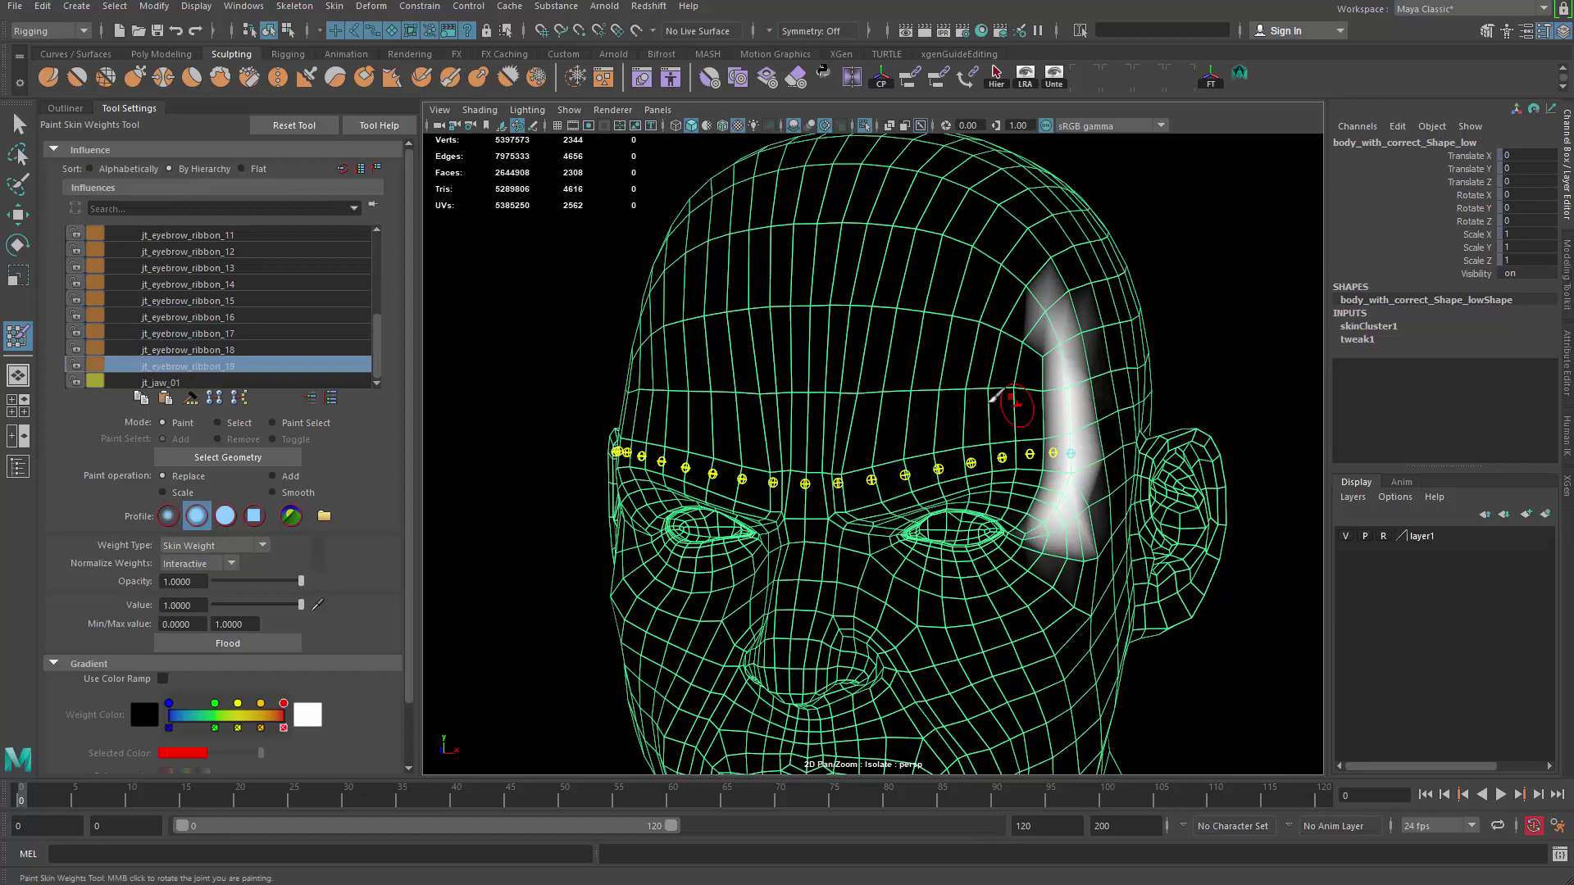
# Step: Switch the paint operation to Smooth and flood the weights of each joint from jt_eyebrow_ribbon_19 through jt_eyebrow_ribbon_14
pyautogui.keyDown('alt'); pyautogui.moveTo(975, 373); pyautogui.dragTo(869, 341); pyautogui.keyUp('alt')
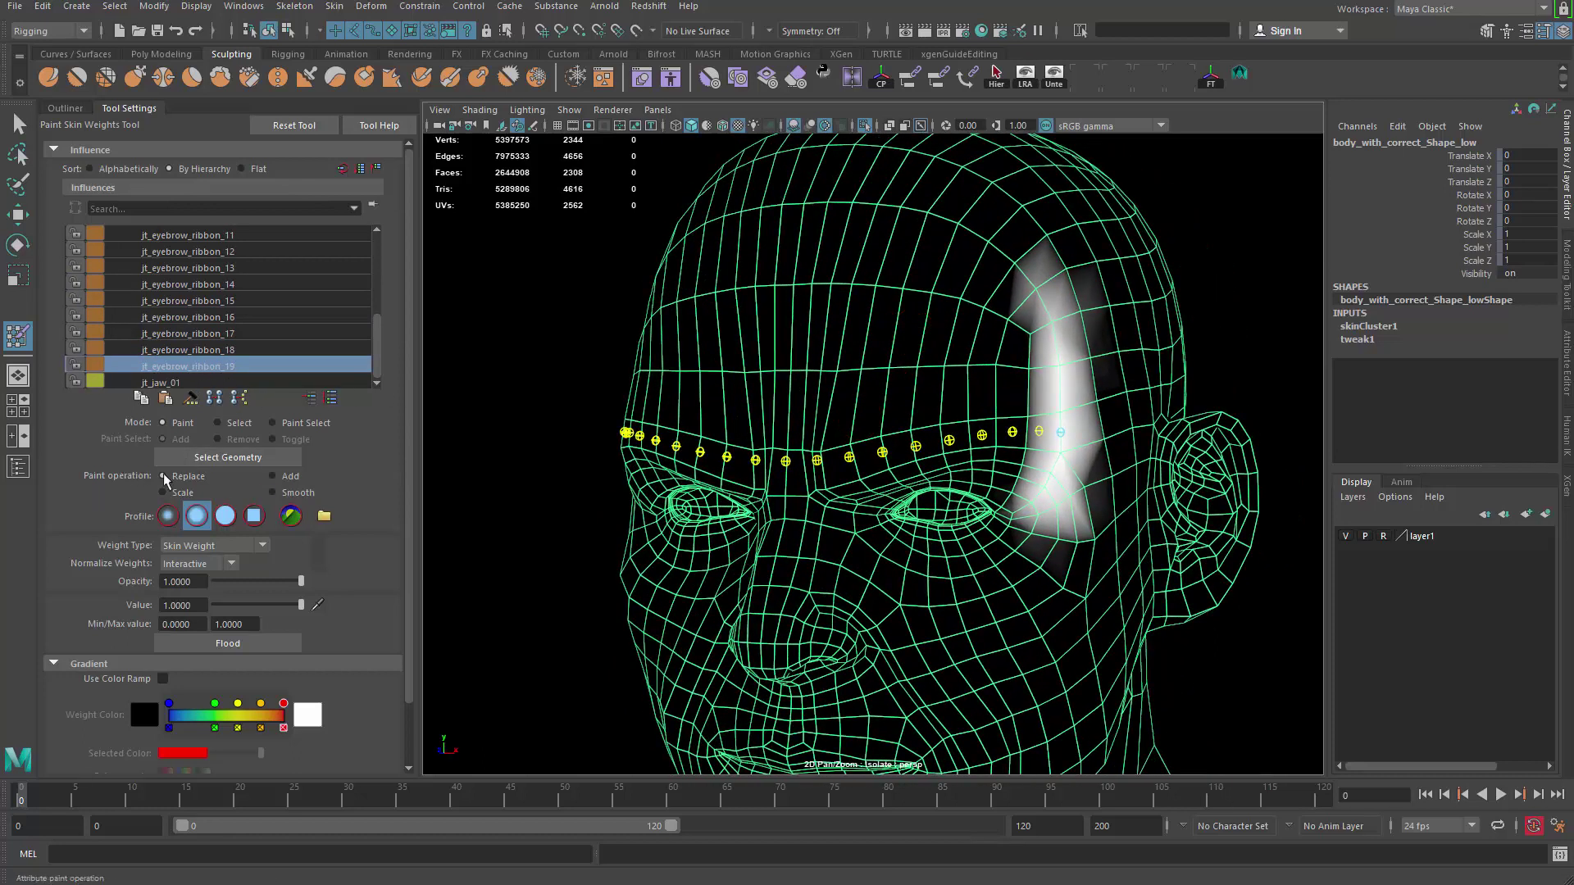
pyautogui.click(298, 495)
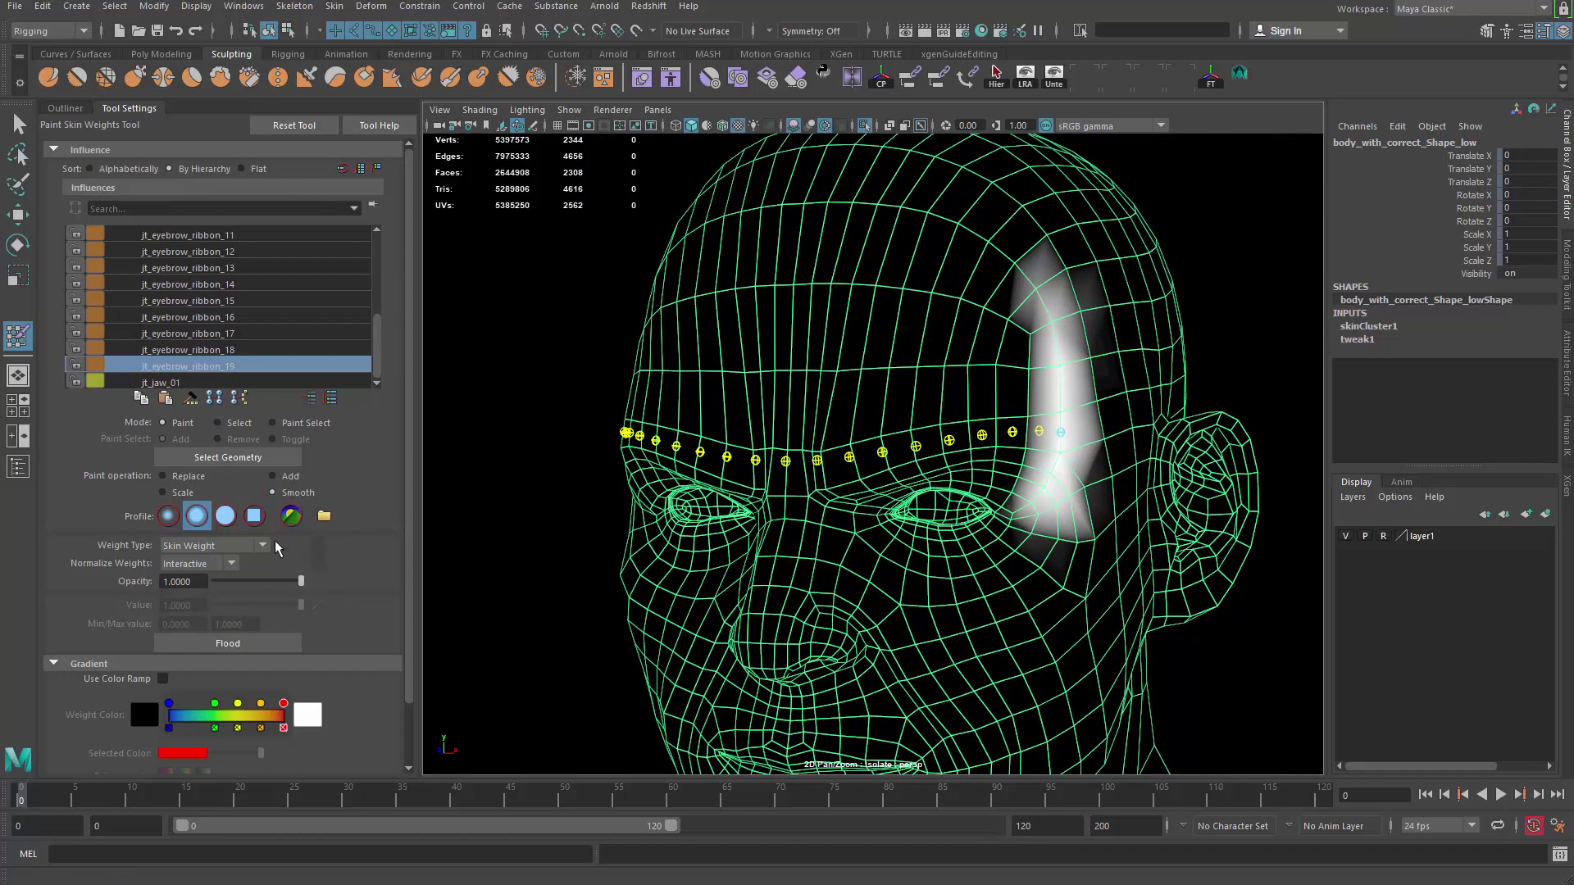
pyautogui.click(253, 641)
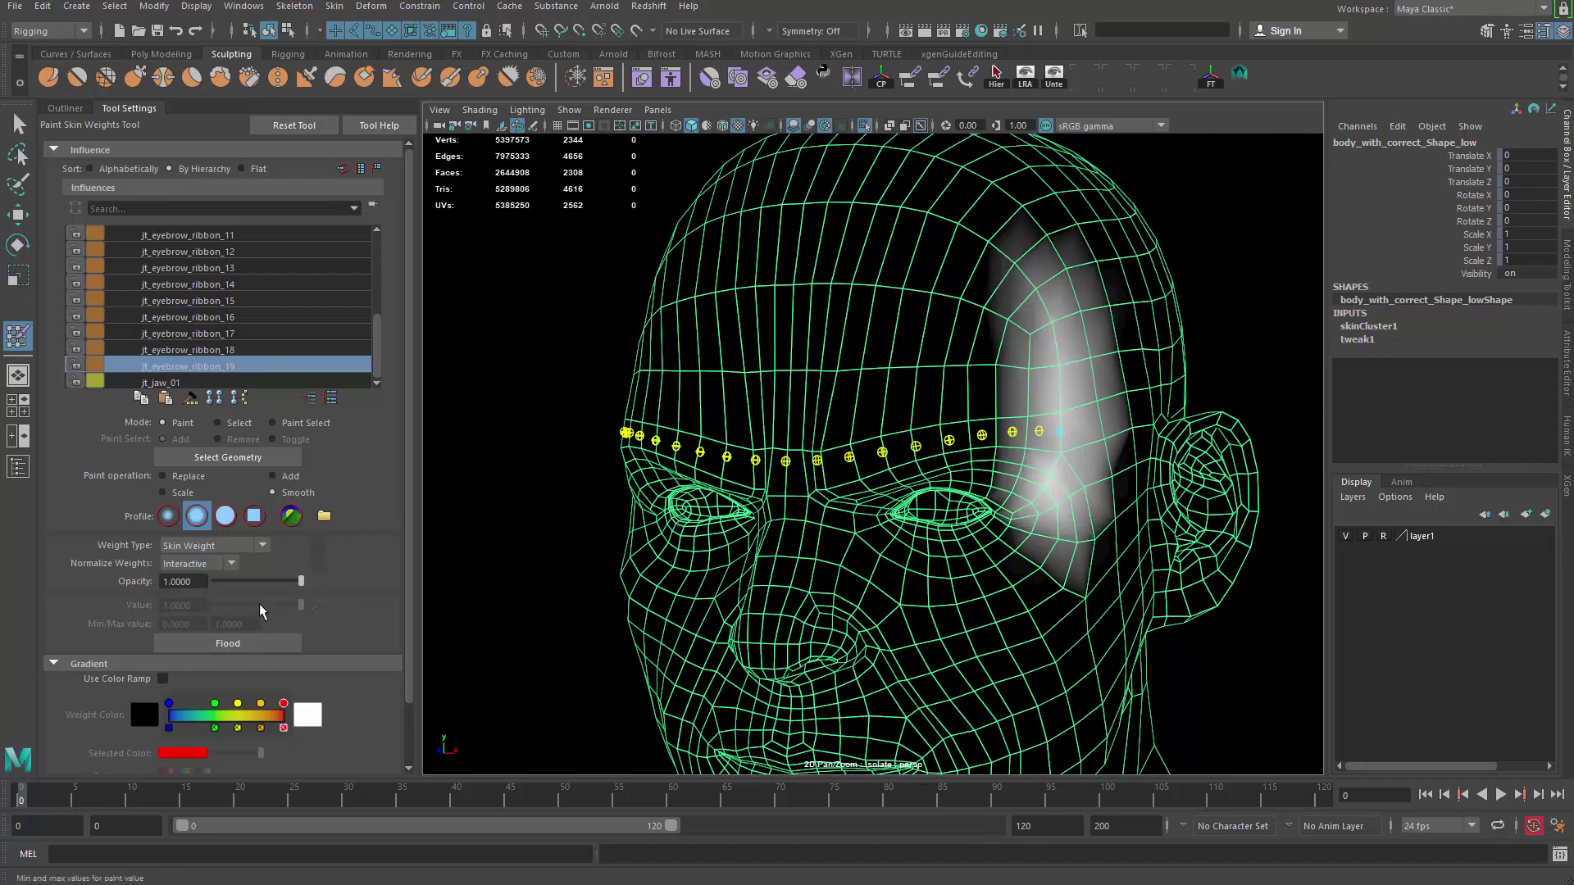
pyautogui.press('Up')
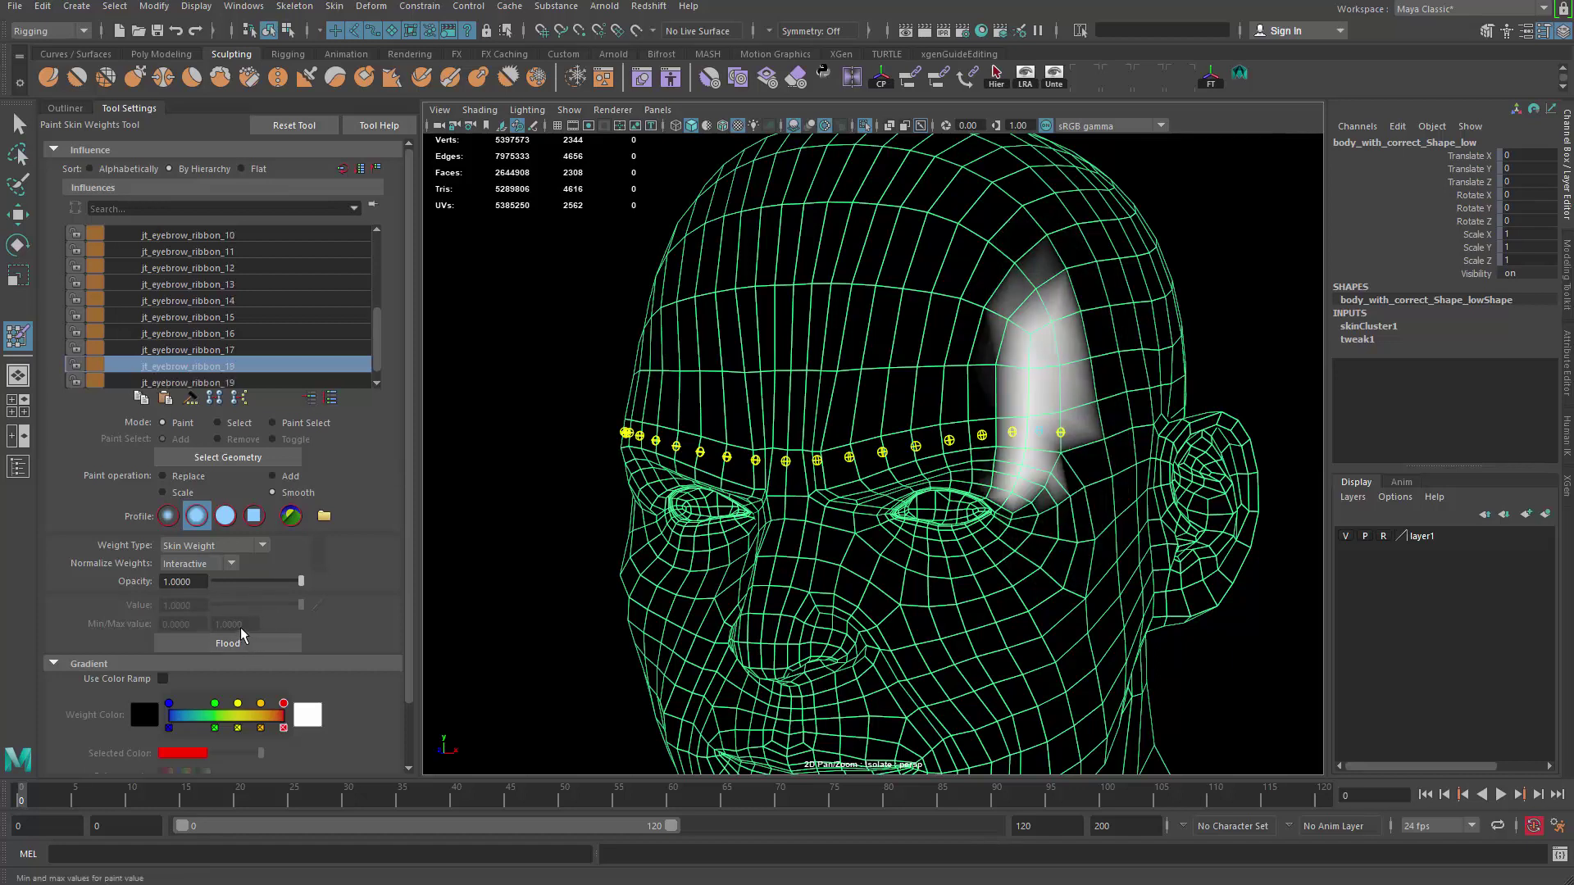
pyautogui.press('Up')
pyautogui.press('Up')
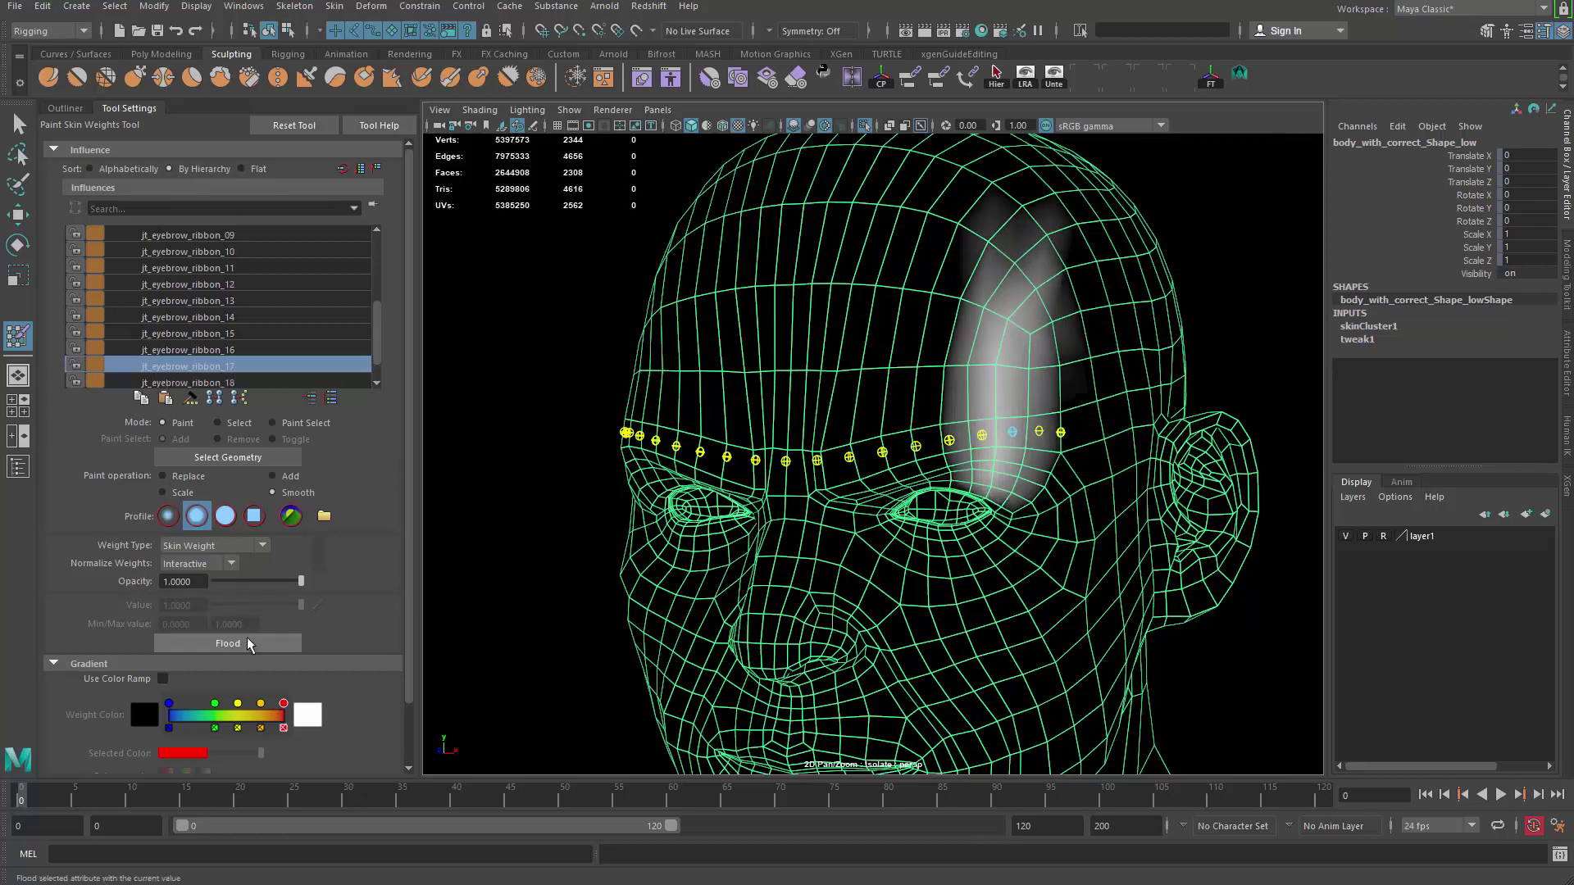
pyautogui.press('Up')
pyautogui.press('Up')
pyautogui.press('Up')
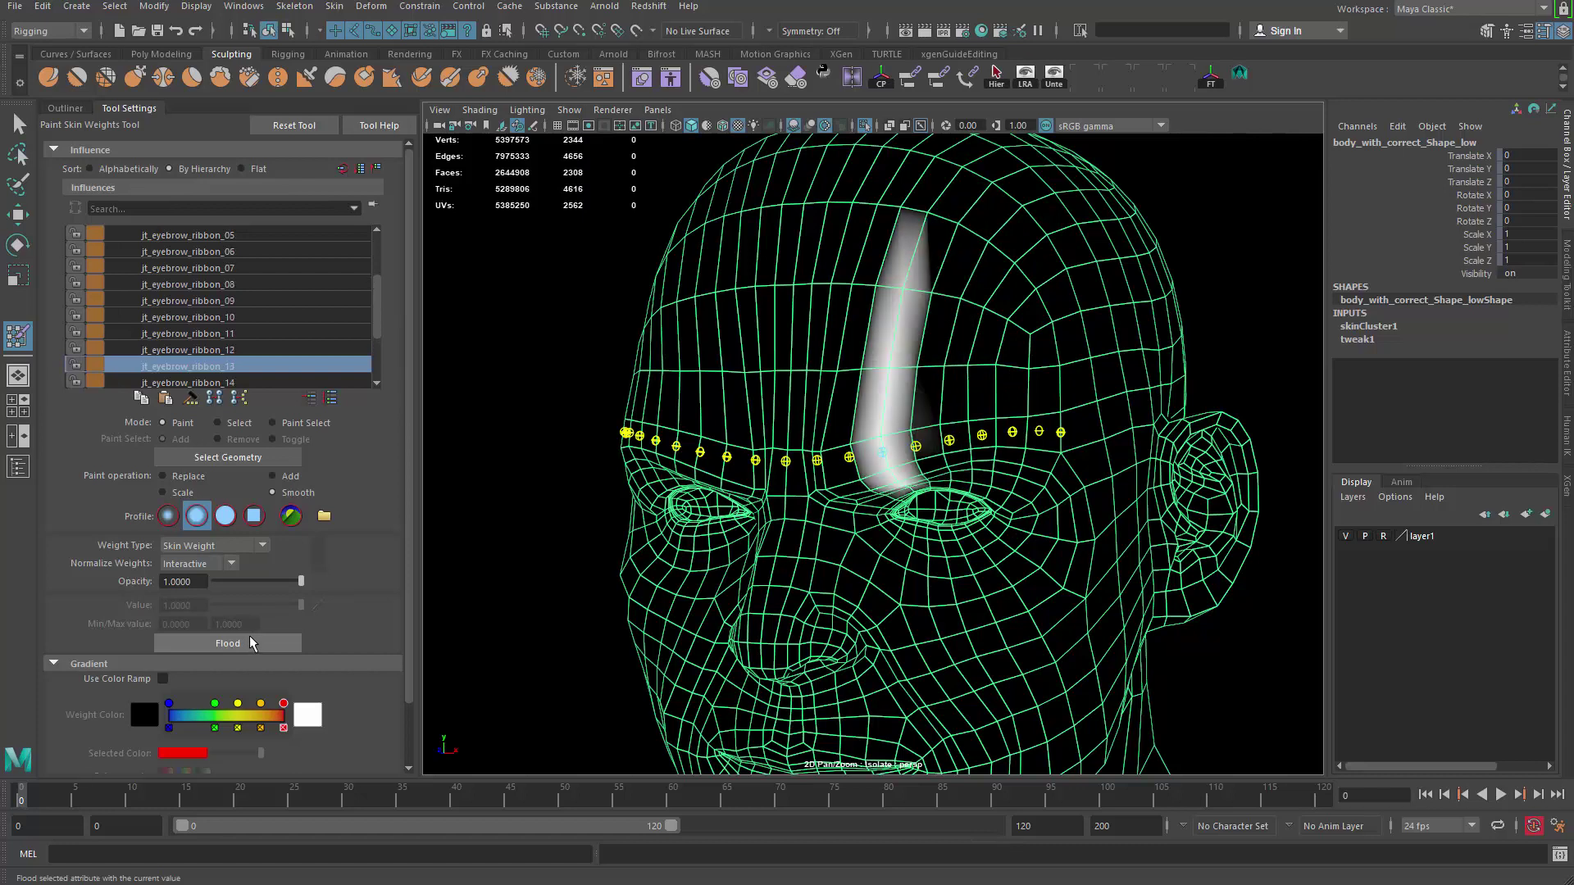
# Step: Flood-smooth the weights from jt_eyebrow_ribbon_13 through jt_eyebrow_ribbon_10, undoing one flood on jt_eyebrow_ribbon_13
pyautogui.click(252, 643)
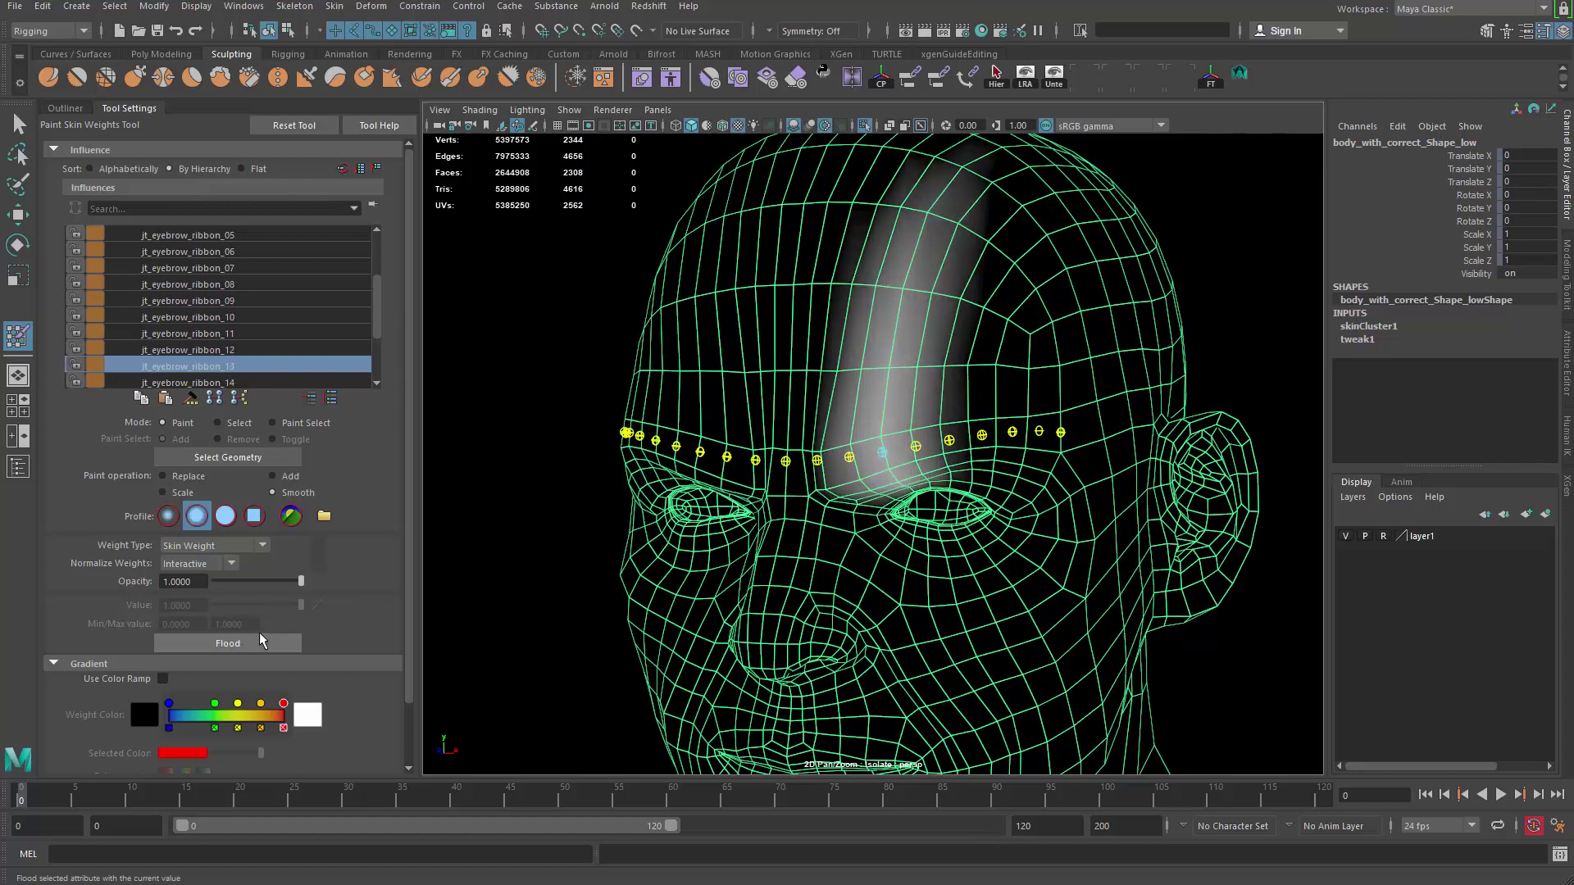
pyautogui.hotkey('ctrl', 'z')
pyautogui.press('Up')
pyautogui.click(259, 641)
pyautogui.press('Up')
pyautogui.click(261, 644)
pyautogui.press('Up')
pyautogui.click(262, 648)
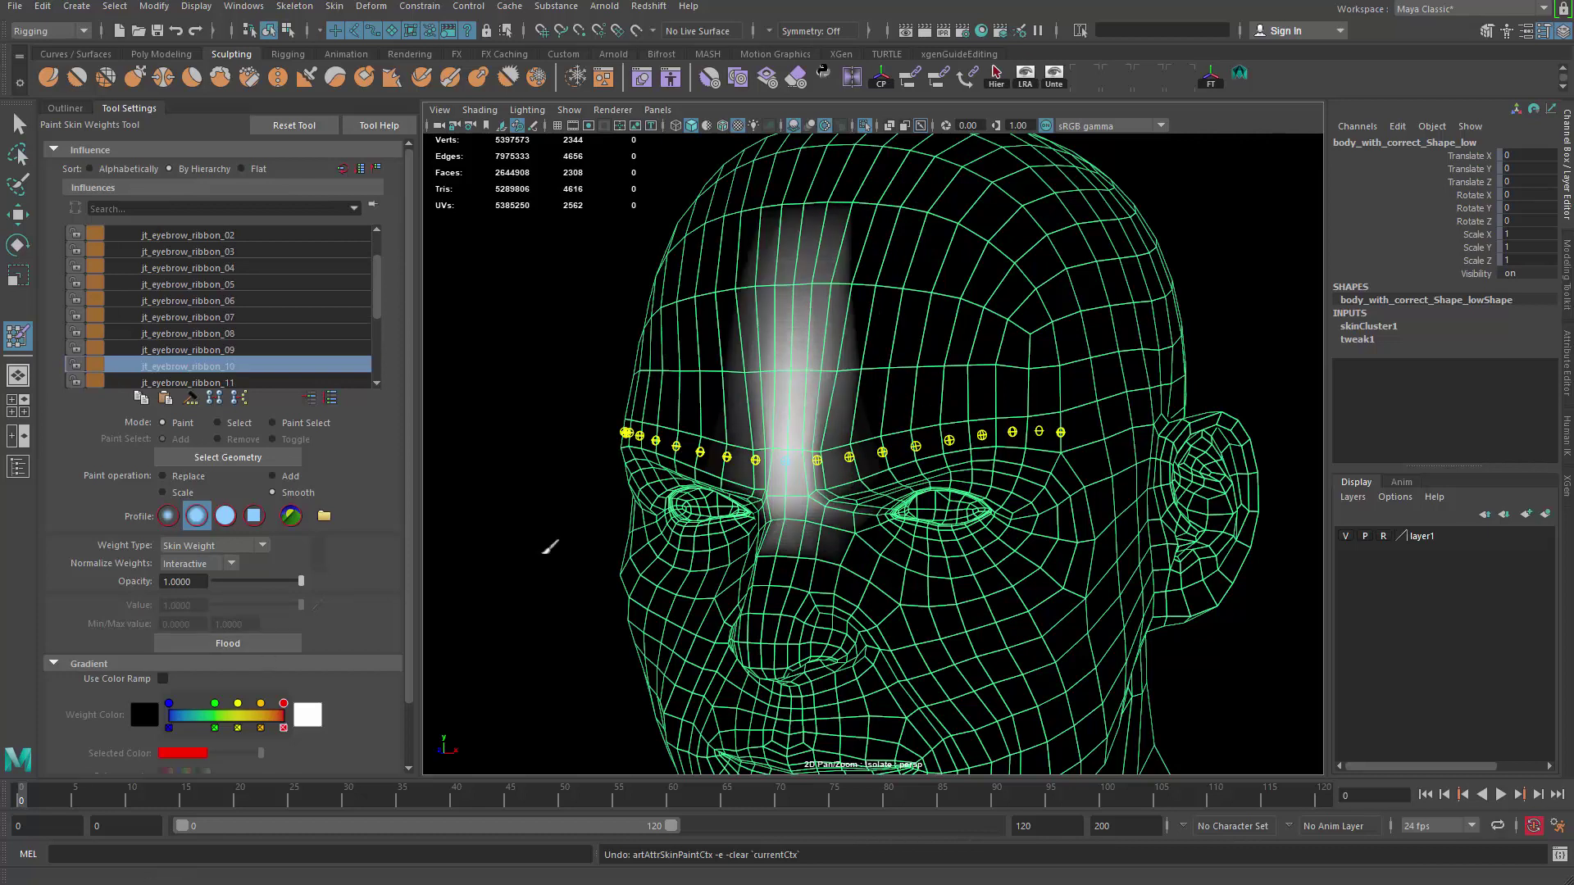
# Step: Leave weight painting and mirror the smoothed skin weights of the head again with the same mirror settings
pyautogui.keyDown('alt'); pyautogui.moveTo(1024, 296); pyautogui.dragTo(829, 362, button='right'); pyautogui.keyUp('alt')
pyautogui.press('q')
pyautogui.click(738, 260)
pyautogui.hotkey('ctrl', 'z')
pyautogui.click(334, 6)
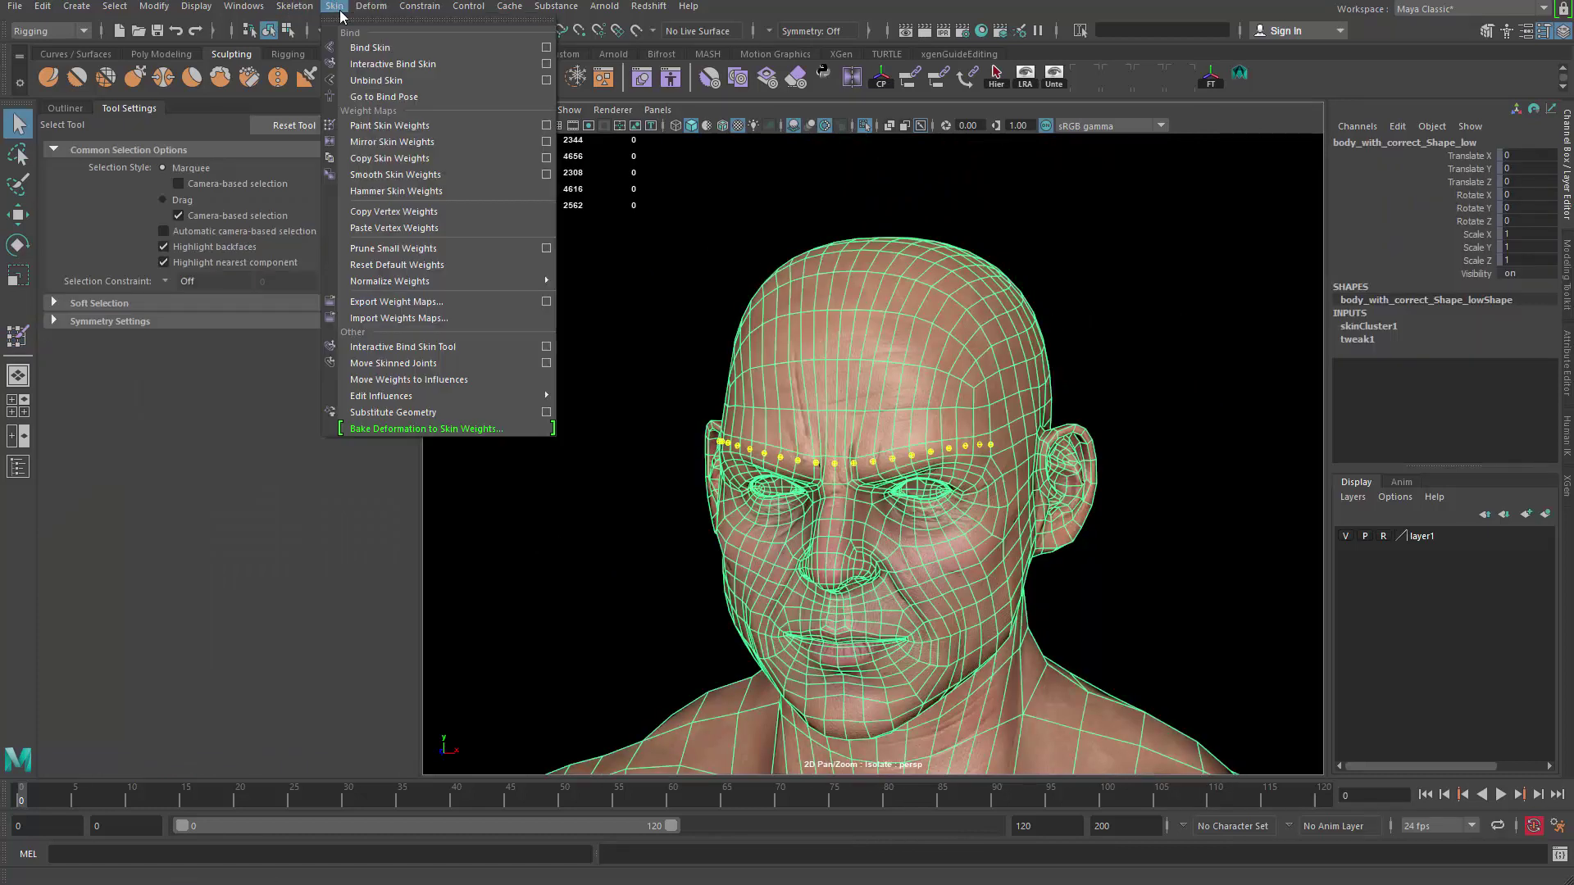
pyautogui.click(399, 145)
# Step: Exit the isolated view of the head to show the hair, joints and eyebrow controls
pyautogui.keyDown('alt'); pyautogui.moveTo(828, 422); pyautogui.dragTo(967, 404); pyautogui.keyUp('alt')
pyautogui.hotkey('ctrl', '1')
pyautogui.keyDown('alt'); pyautogui.moveTo(828, 446); pyautogui.dragTo(922, 479, button='right'); pyautogui.keyUp('alt')
pyautogui.keyDown('alt'); pyautogui.moveTo(922, 480); pyautogui.dragTo(853, 525); pyautogui.keyUp('alt')
# Step: Move the eyebrow control ac_loc_eyebrow_04 down by about 1.8 units to test the brow deformation
pyautogui.click(844, 512)
pyautogui.keyDown('alt'); pyautogui.moveTo(845, 513); pyautogui.dragTo(818, 439, button='right'); pyautogui.keyUp('alt')
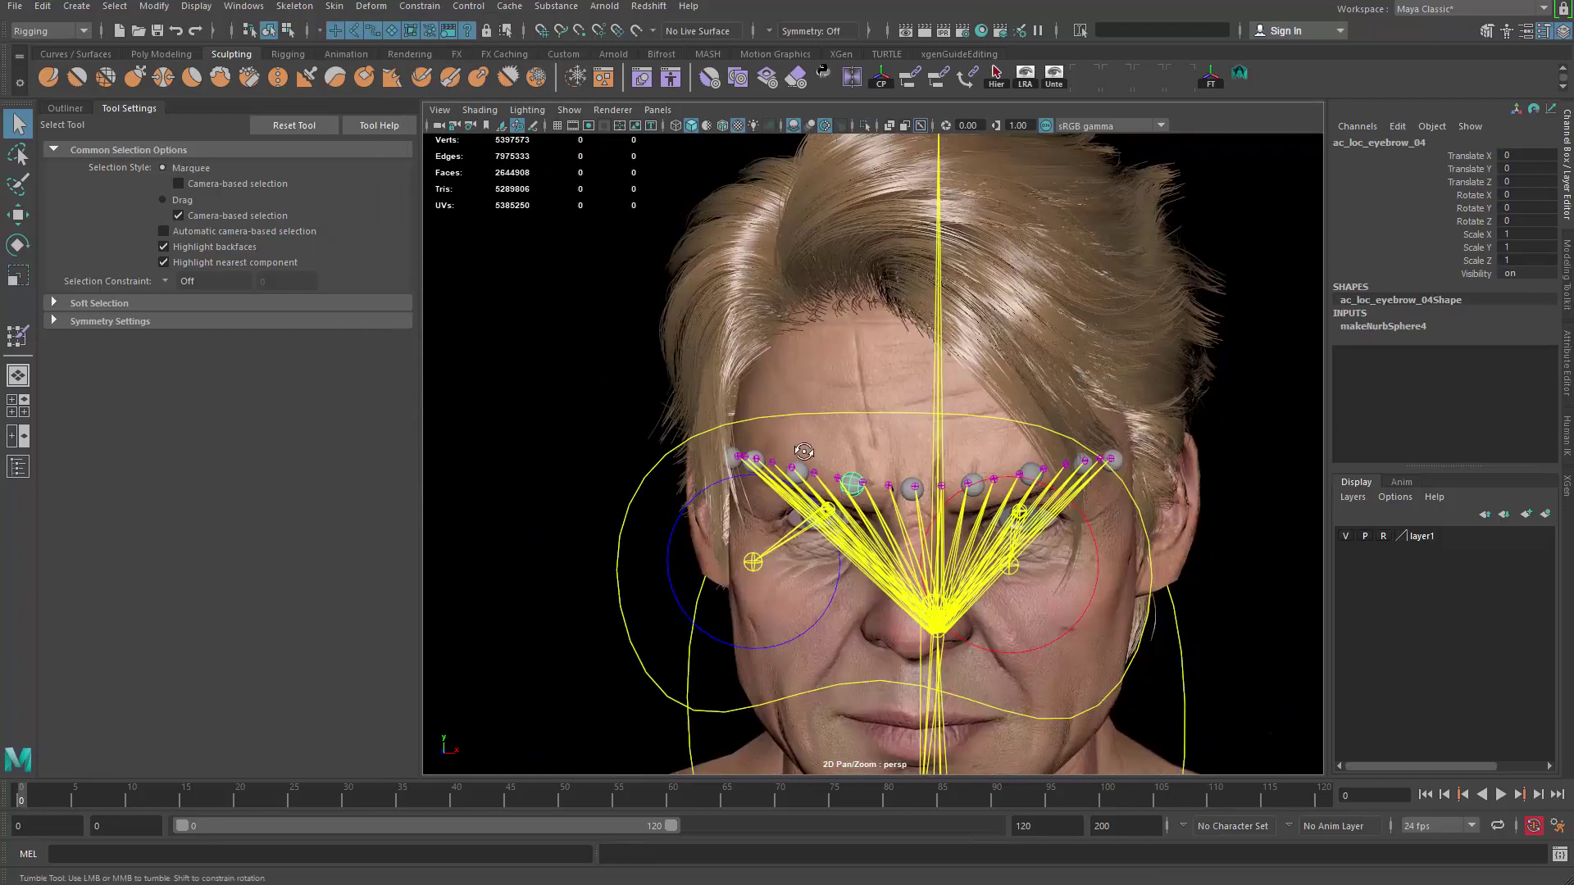
pyautogui.keyDown('alt'); pyautogui.moveTo(818, 439); pyautogui.dragTo(845, 409); pyautogui.keyUp('alt')
pyautogui.keyDown('alt'); pyautogui.moveTo(844, 410); pyautogui.dragTo(869, 394, button='right'); pyautogui.keyUp('alt')
pyautogui.press('w')
pyautogui.moveTo(866, 363); pyautogui.dragTo(872, 484)
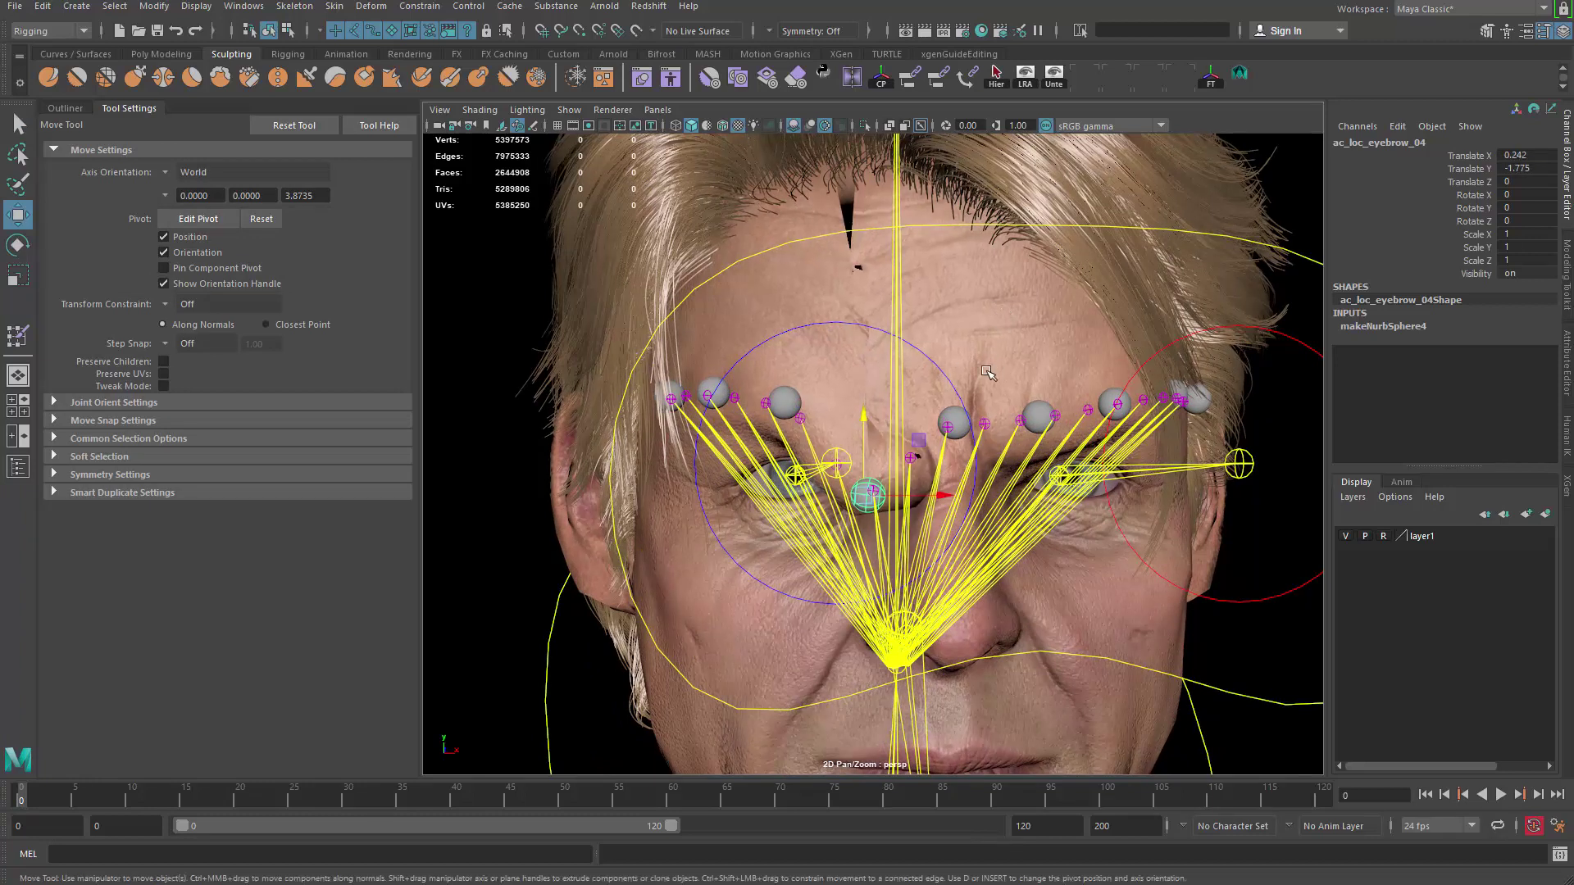
# Step: Examine the lowered brow, then reselect ac_loc_eyebrow_04 and raise it to test the forehead deformation
pyautogui.click(997, 317)
pyautogui.keyDown('alt'); pyautogui.moveTo(997, 317); pyautogui.dragTo(737, 410, button='right'); pyautogui.keyUp('alt')
pyautogui.keyDown('alt'); pyautogui.moveTo(738, 409); pyautogui.dragTo(606, 452); pyautogui.keyUp('alt')
pyautogui.click(606, 453)
pyautogui.scroll(4, 819, 476)
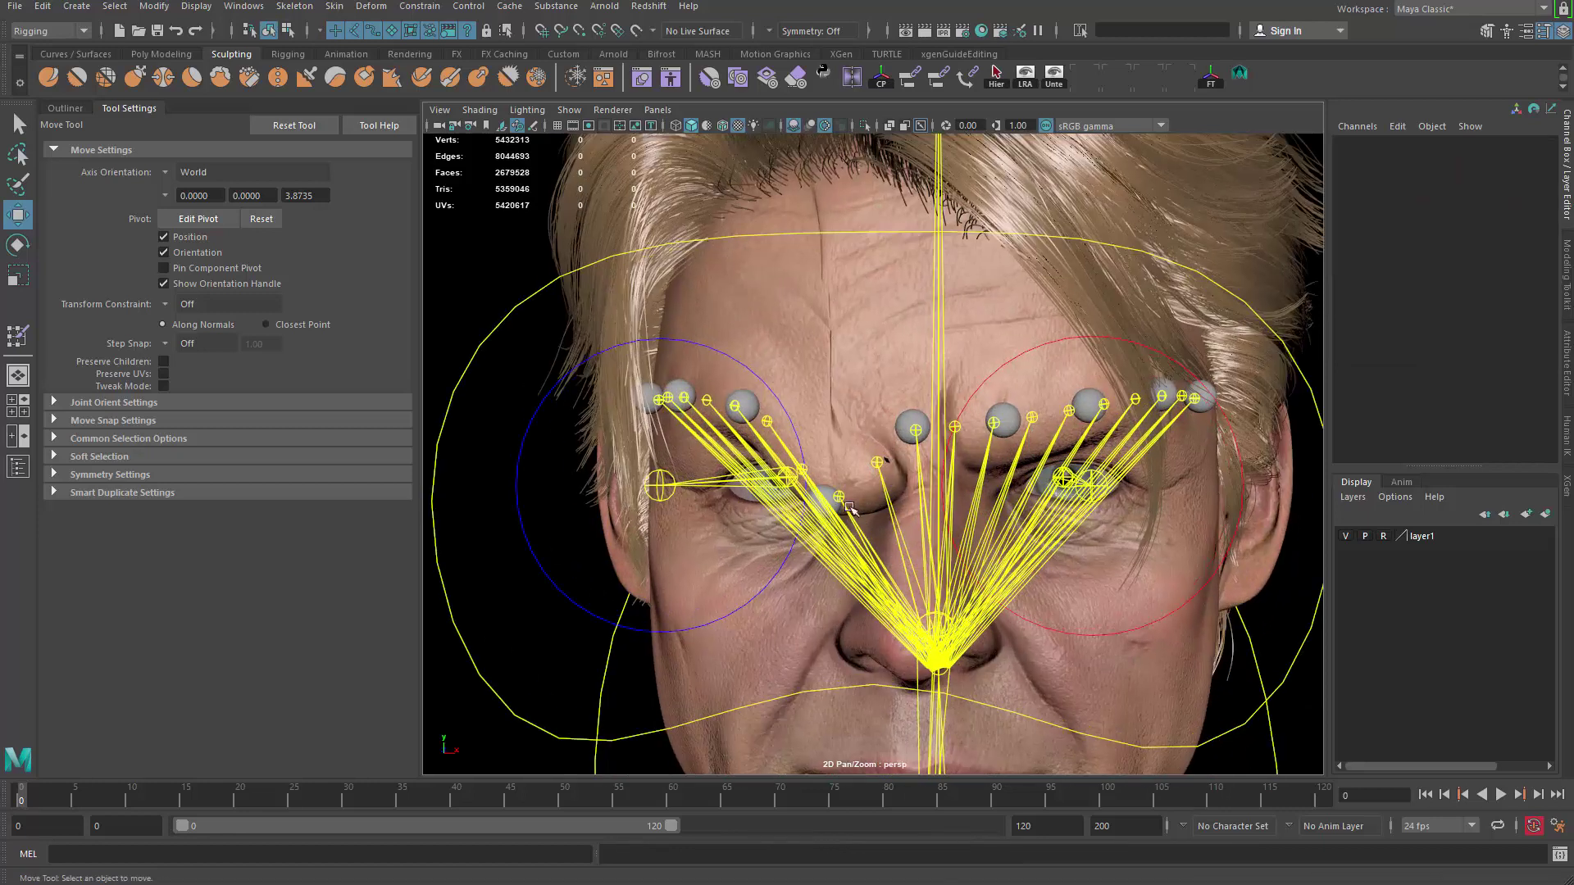
pyautogui.press('q')
pyautogui.click(880, 490)
pyautogui.press('w')
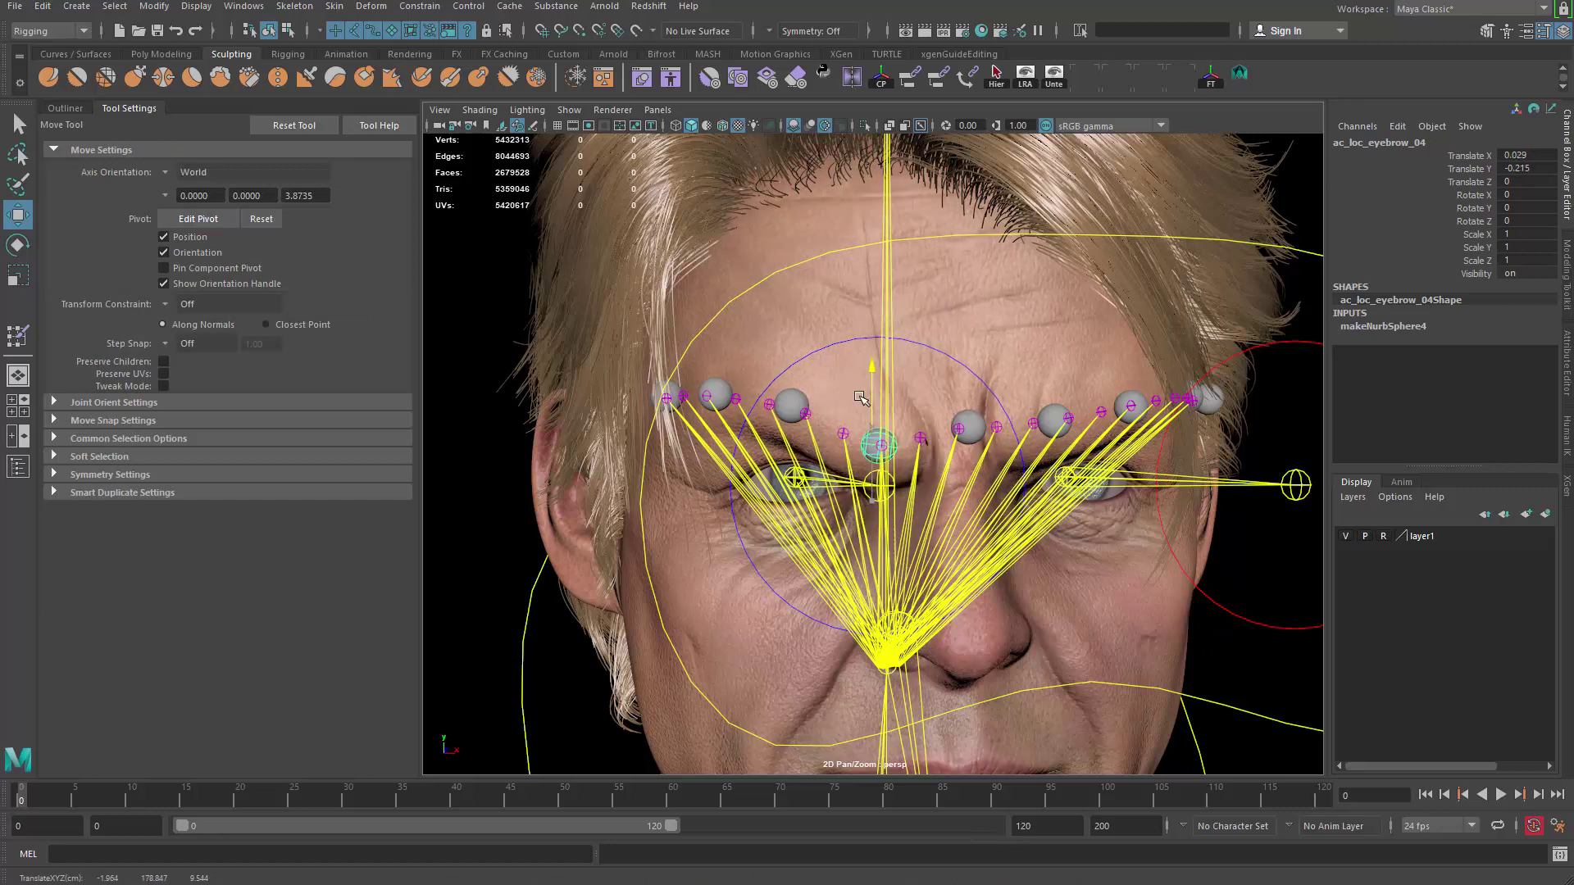
# Step: Select the head mesh and display wireframe over the shaded models
pyautogui.press('q')
pyautogui.click(848, 359)
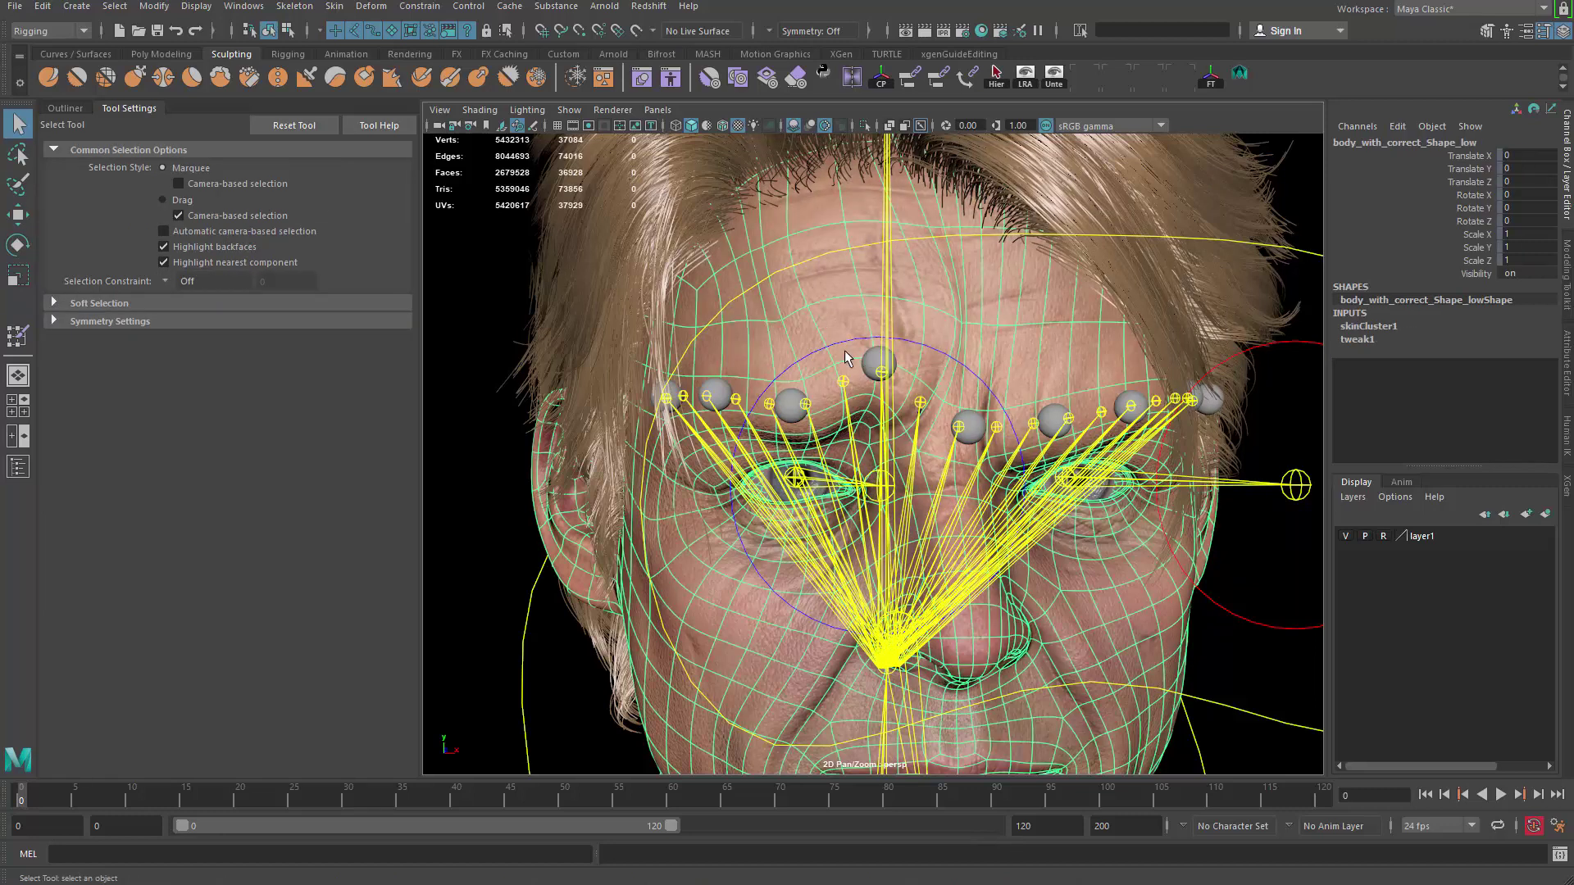
pyautogui.click(723, 127)
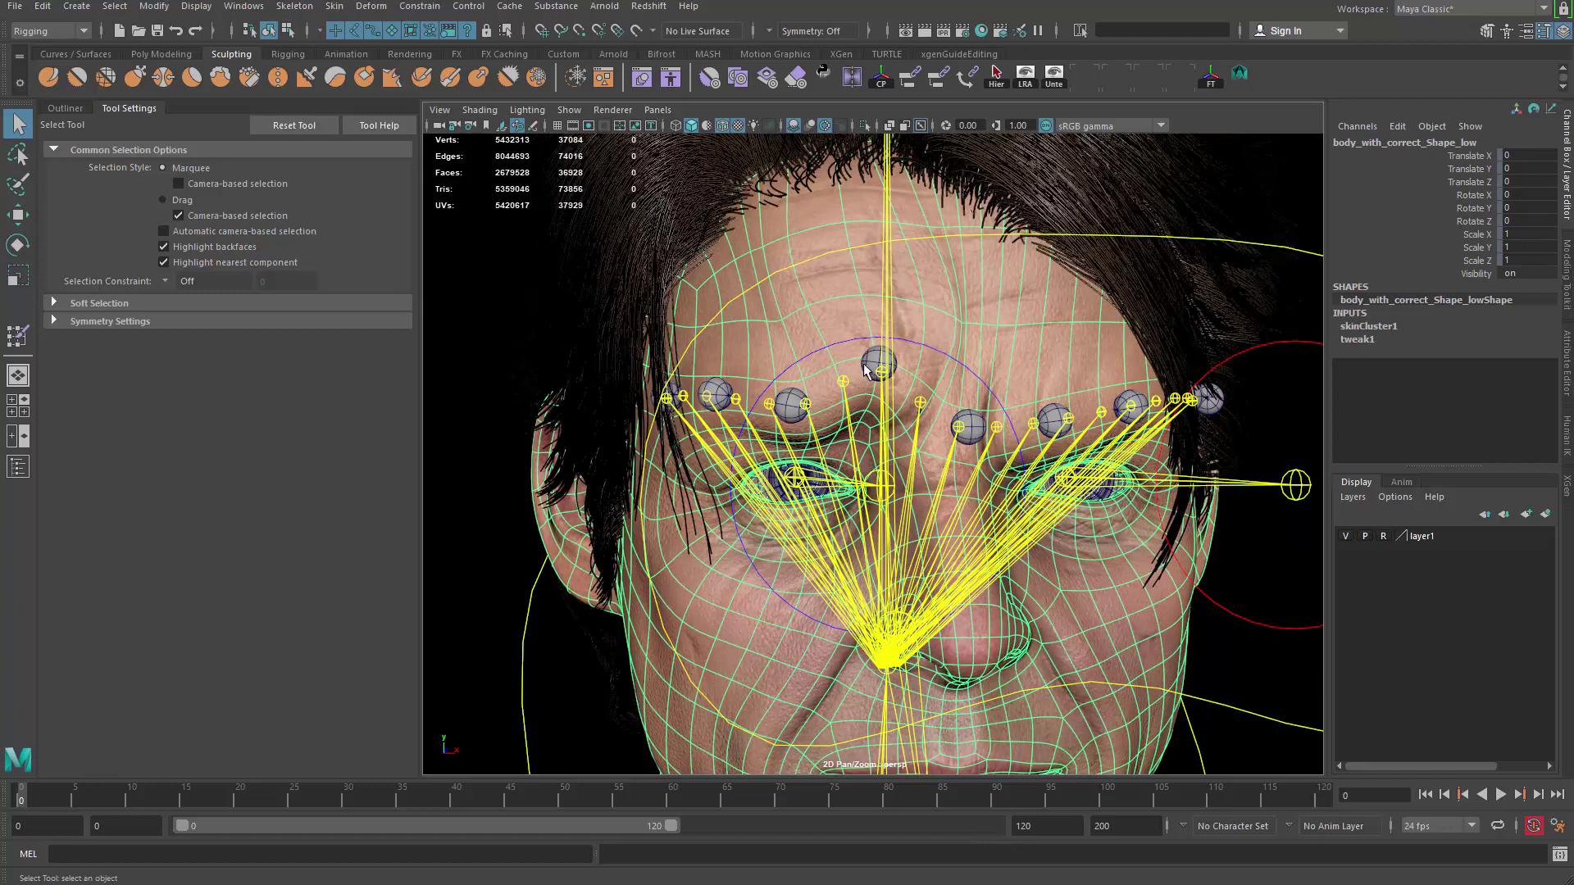
# Step: Move ac_loc_eyebrow_04 down and back up to test how the brow topology deforms
pyautogui.click(868, 367)
pyautogui.press('w')
pyautogui.moveTo(871, 314); pyautogui.dragTo(869, 387)
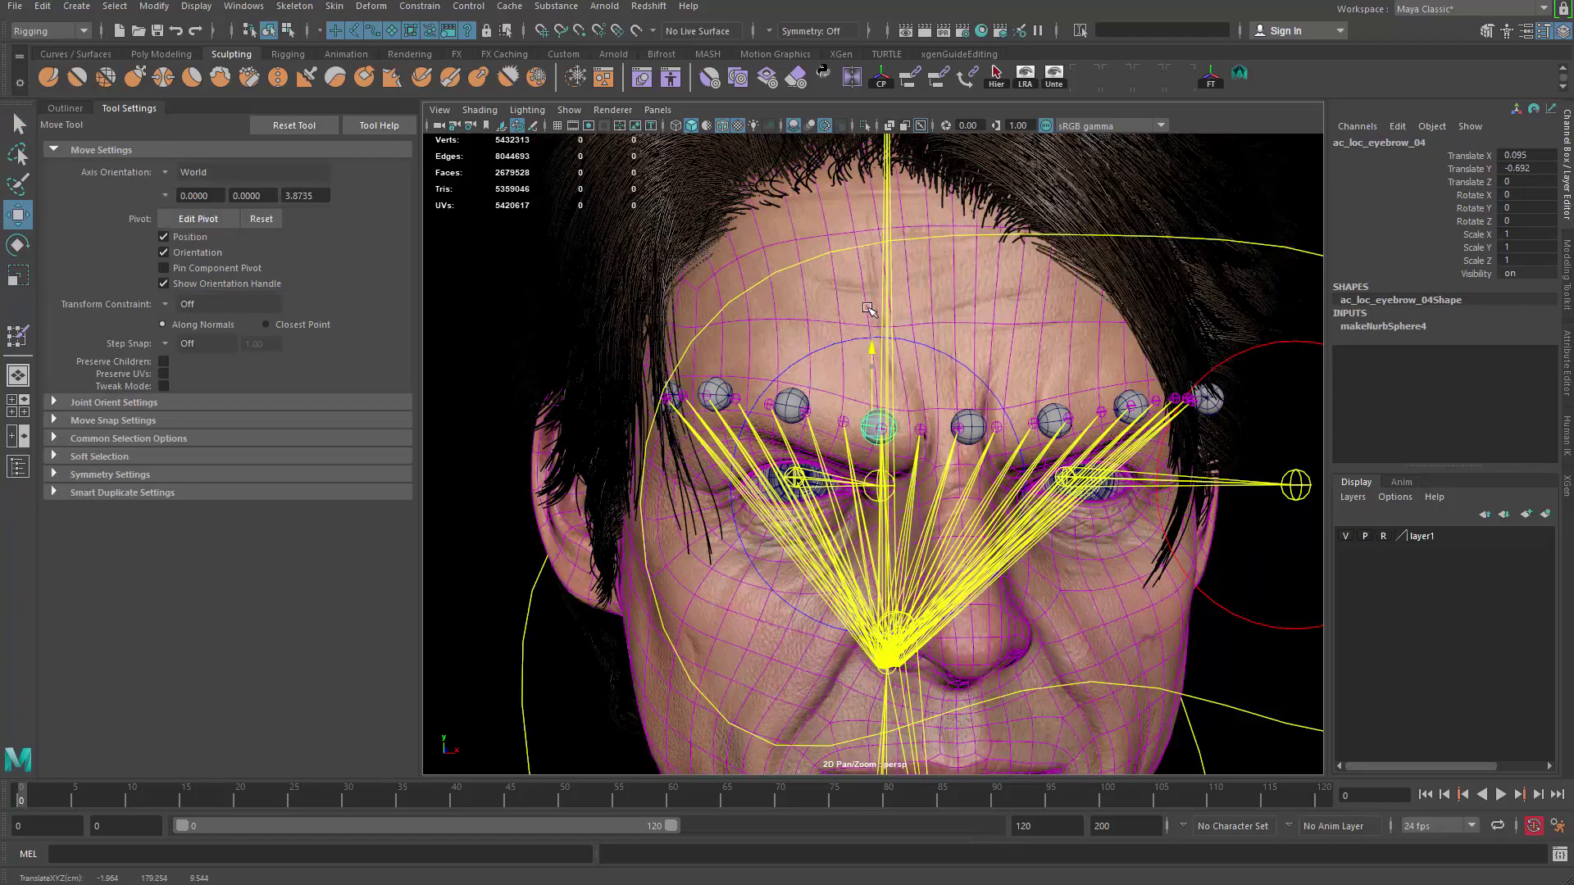
pyautogui.moveTo(871, 306); pyautogui.dragTo(872, 188)
# Step: Undo the latest test moves and selections of the eyebrow control
pyautogui.hotkey('ctrl', 'z')
pyautogui.hotkey('ctrl', 'z')
pyautogui.hotkey('ctrl', 'z')
pyautogui.hotkey('ctrl', 'z')
pyautogui.hotkey('ctrl', 'z')
pyautogui.hotkey('ctrl', 'z')
pyautogui.hotkey('ctrl', 'z')
pyautogui.hotkey('ctrl', 'z')
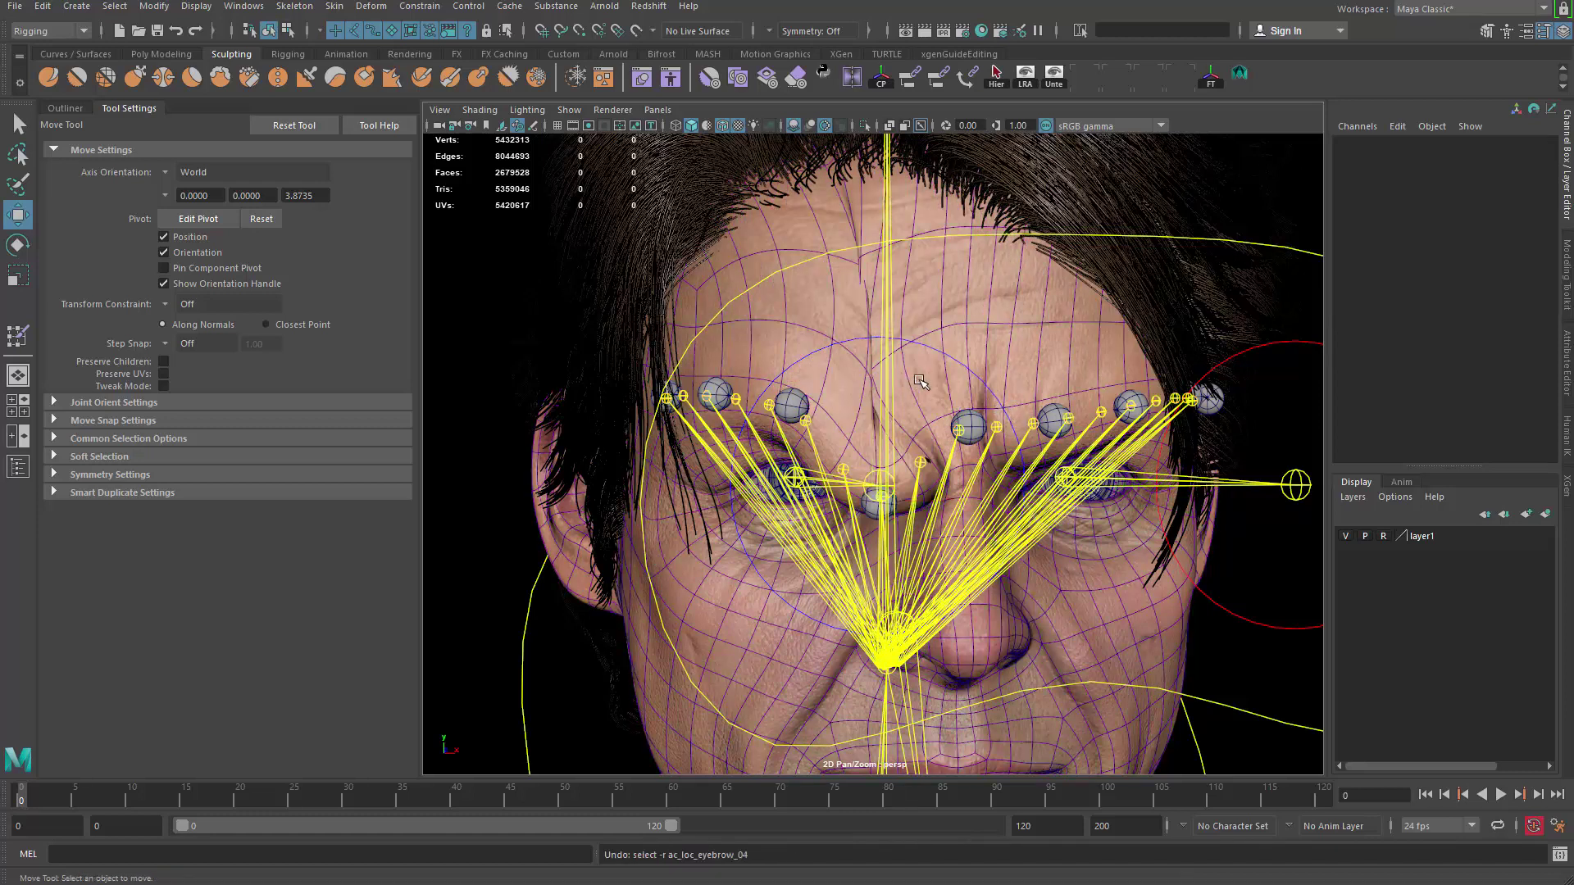
# Step: Undo the last selection change, then select the head mesh and turn off its smooth preview
pyautogui.hotkey('ctrl', 'z')
pyautogui.press('q')
pyautogui.click(1001, 374)
pyautogui.keyDown('alt'); pyautogui.moveTo(1001, 374); pyautogui.dragTo(885, 375, button='right'); pyautogui.keyUp('alt')
pyautogui.keyDown('alt'); pyautogui.moveTo(885, 375); pyautogui.dragTo(735, 379); pyautogui.keyUp('alt')
pyautogui.keyDown('alt'); pyautogui.moveTo(734, 379); pyautogui.dragTo(771, 366, button='middle'); pyautogui.keyUp('alt')
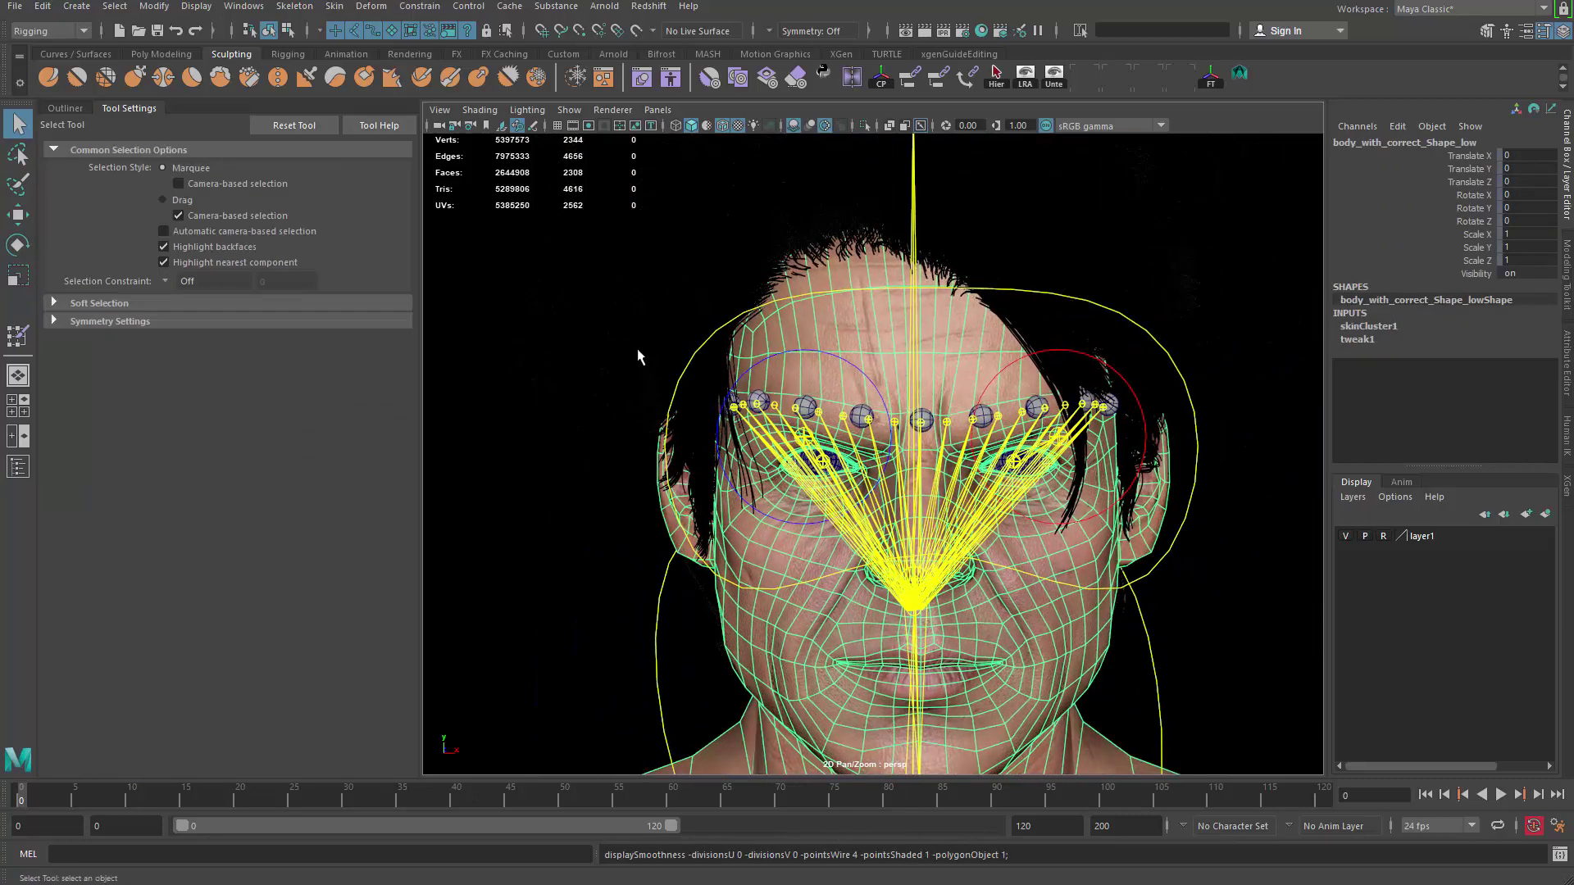
# Step: Deselect the head, show it with texture maps and change the viewport background to grey
pyautogui.keyDown('alt'); pyautogui.moveTo(630, 341); pyautogui.dragTo(574, 321); pyautogui.keyUp('alt')
pyautogui.keyDown('alt'); pyautogui.moveTo(608, 400); pyautogui.dragTo(623, 328, button='right'); pyautogui.keyUp('alt')
pyautogui.keyDown('alt'); pyautogui.moveTo(623, 328); pyautogui.dragTo(641, 405, button='middle'); pyautogui.keyUp('alt')
pyautogui.press('6')
pyautogui.moveTo(1005, 402)
pyautogui.keyDown('alt'); pyautogui.mouseDown()
pyautogui.moveTo(1072, 452)
pyautogui.moveTo(1008, 446)
pyautogui.moveTo(952, 404)
pyautogui.moveTo(982, 351)
pyautogui.mouseUp(); pyautogui.keyUp('alt')
pyautogui.click(988, 423)
pyautogui.hotkey('alt', 'b')
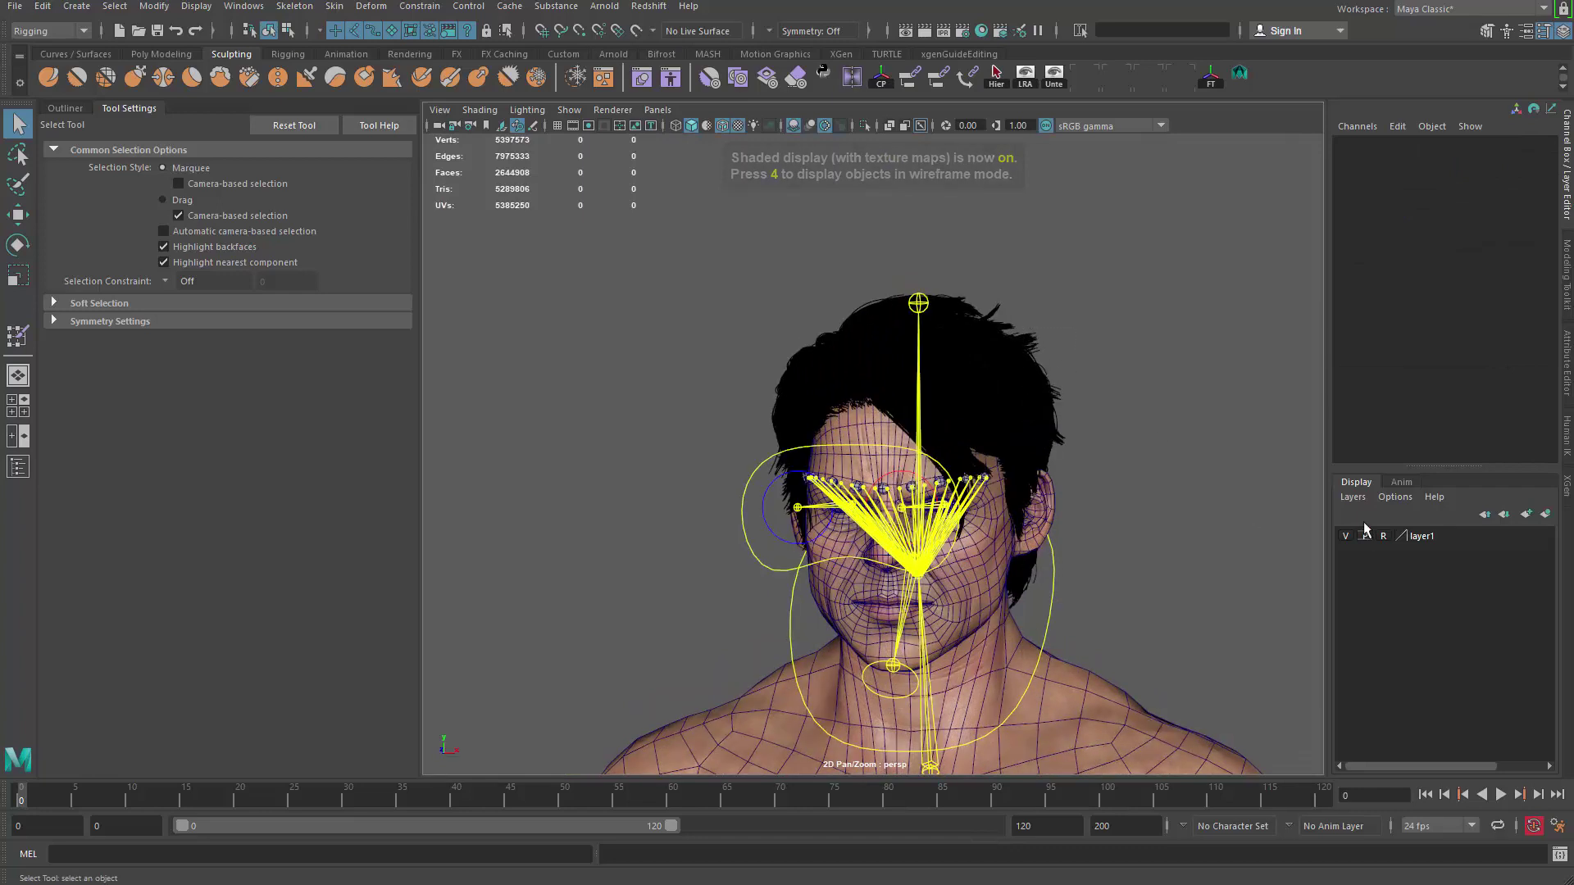
# Step: Cycle layer1's display type through Template and set it to normal
pyautogui.click(1384, 537)
pyautogui.click(1384, 536)
pyautogui.click(1384, 536)
pyautogui.click(1385, 536)
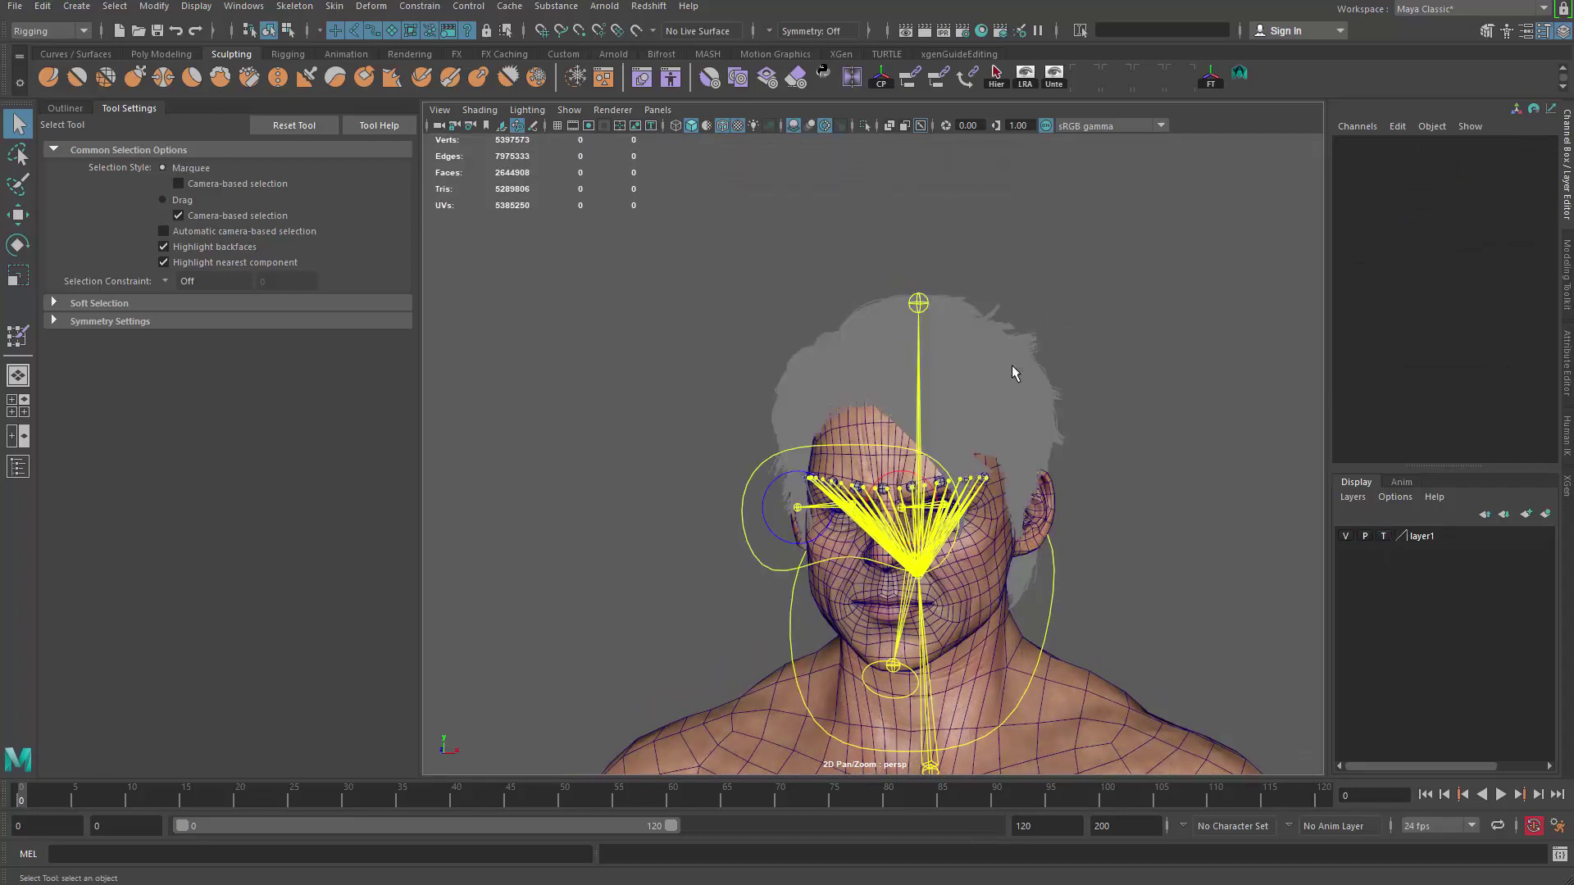
pyautogui.keyDown('alt'); pyautogui.moveTo(1008, 377); pyautogui.dragTo(952, 402); pyautogui.keyUp('alt')
pyautogui.scroll(4, 1202, 375)
pyautogui.scroll(-3, 889, 369)
pyautogui.keyDown('alt'); pyautogui.moveTo(952, 402); pyautogui.dragTo(957, 453, button='middle'); pyautogui.keyUp('alt')
pyautogui.click(1383, 536)
pyautogui.click(1384, 536)
# Step: Shade the viewport with texture maps and all scene lights, leaving nothing selected
pyautogui.moveTo(1036, 328); pyautogui.dragTo(1035, 329)
pyautogui.moveTo(1039, 328)
pyautogui.keyDown('alt'); pyautogui.mouseDown()
pyautogui.moveTo(1180, 292)
pyautogui.moveTo(1049, 313)
pyautogui.moveTo(1190, 388)
pyautogui.mouseUp(); pyautogui.keyUp('alt')
pyautogui.click(1177, 292)
pyautogui.press('5')
pyautogui.press('6')
pyautogui.press('7')
pyautogui.click(1097, 330)
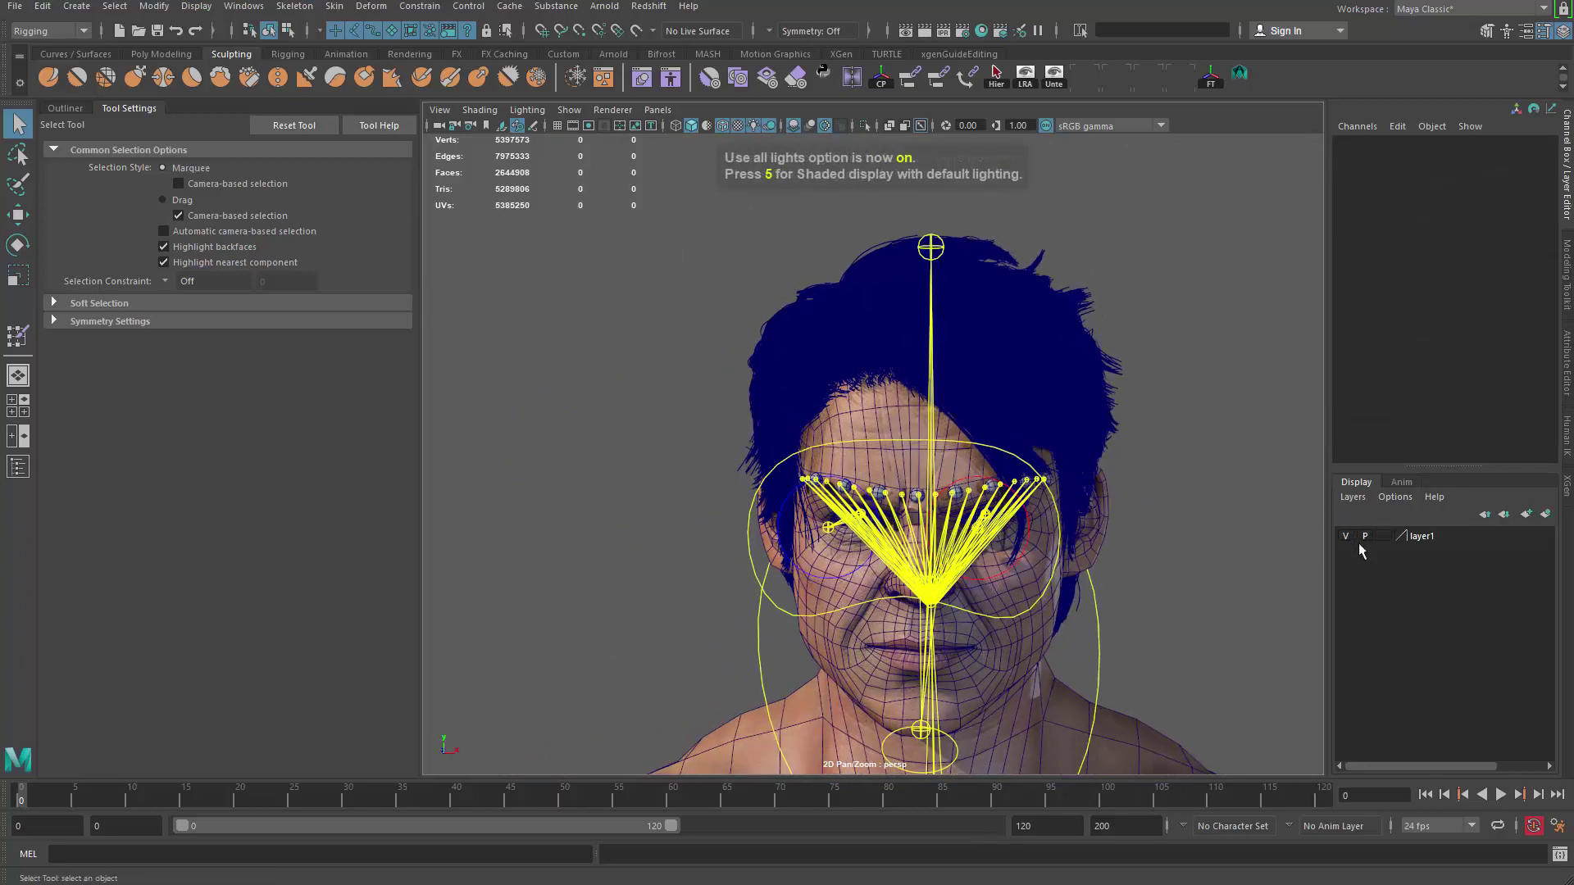
# Step: Turn off the wireframe on the shaded models and deselect the hair, keeping layer1's display type normal
pyautogui.keyDown('alt'); pyautogui.moveTo(941, 387); pyautogui.dragTo(789, 367); pyautogui.keyUp('alt')
pyautogui.moveTo(801, 306); pyautogui.dragTo(766, 363)
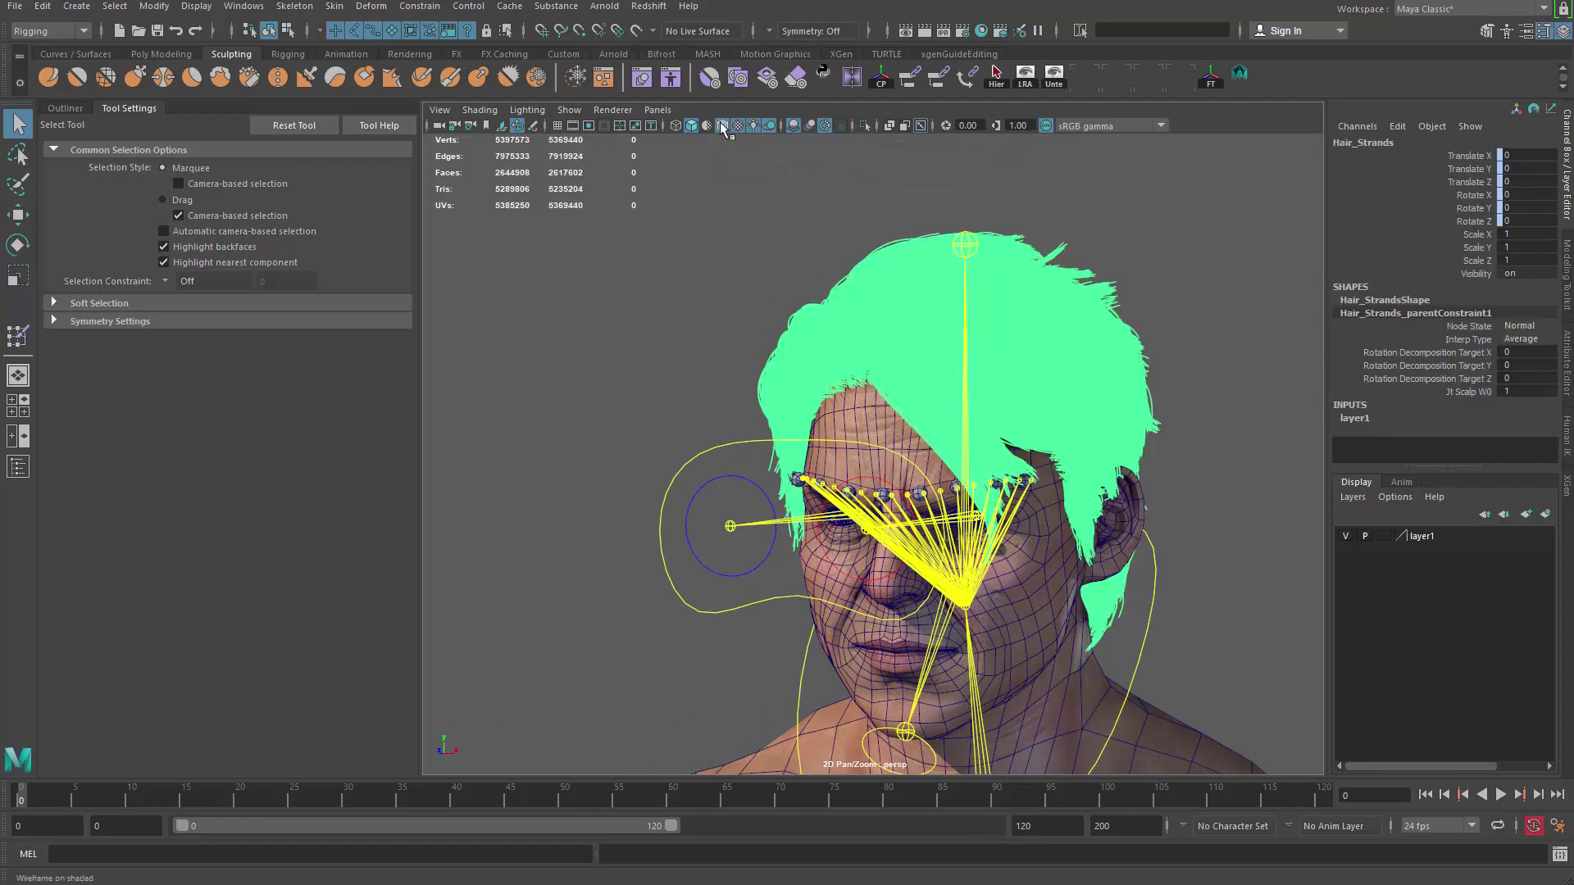
pyautogui.click(722, 128)
pyautogui.click(769, 281)
pyautogui.keyDown('alt'); pyautogui.moveTo(770, 281); pyautogui.dragTo(922, 279); pyautogui.keyUp('alt')
pyautogui.scroll(2, 1106, 271)
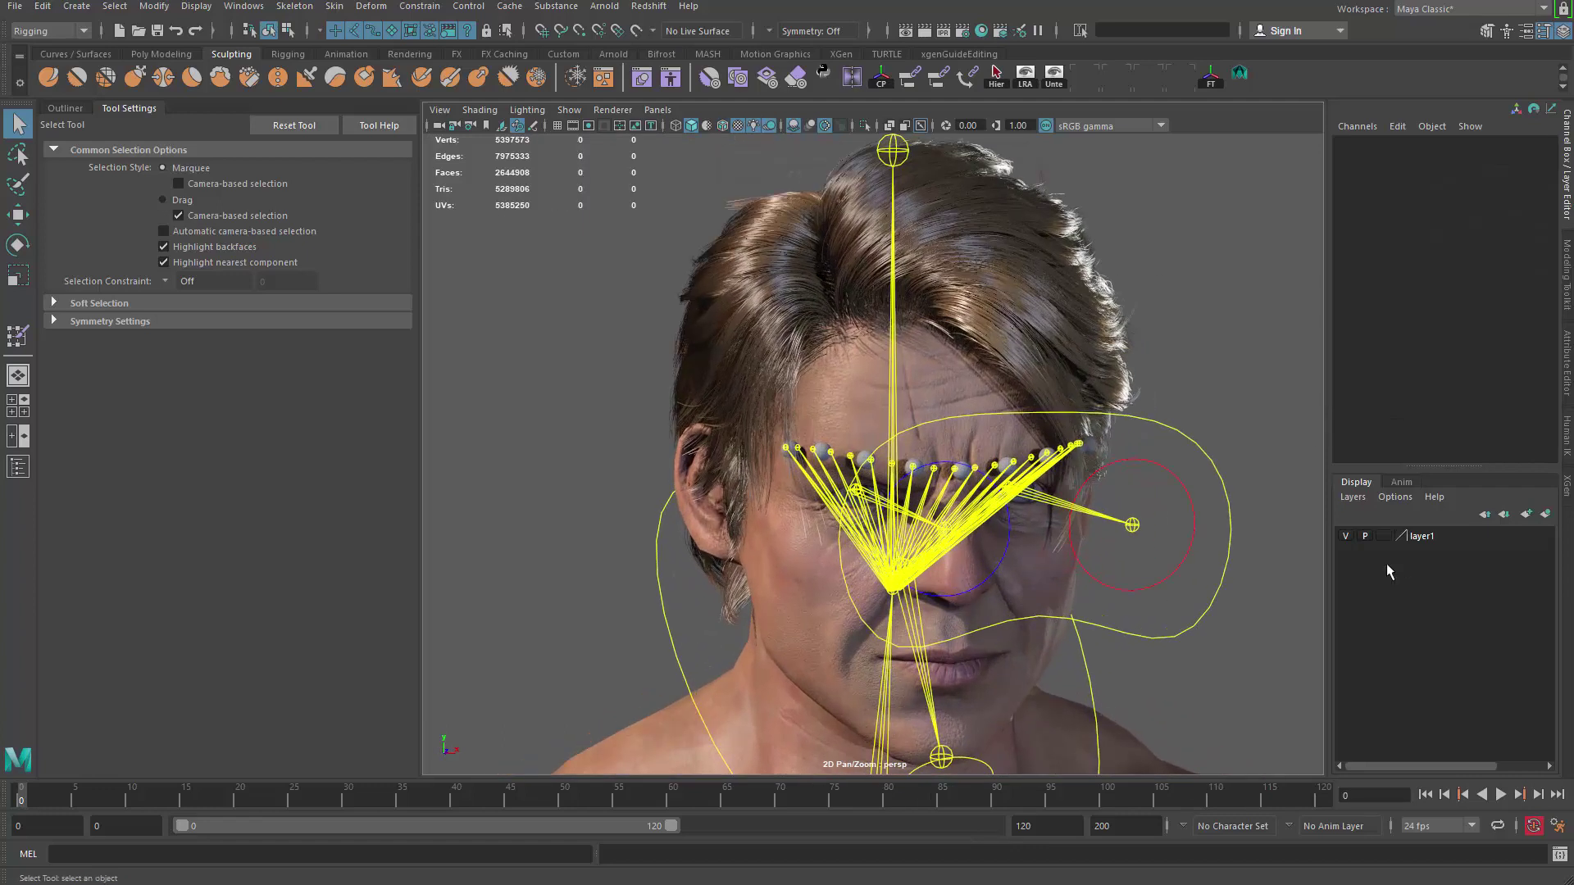
pyautogui.click(1384, 538)
# Step: Select jt_eyebrow_ribbon_01 through jt_eyebrow_ribbon_19 and set their follicle parent constraint weight to 0.2
pyautogui.keyDown('alt'); pyautogui.moveTo(959, 417); pyautogui.dragTo(538, 354); pyautogui.keyUp('alt')
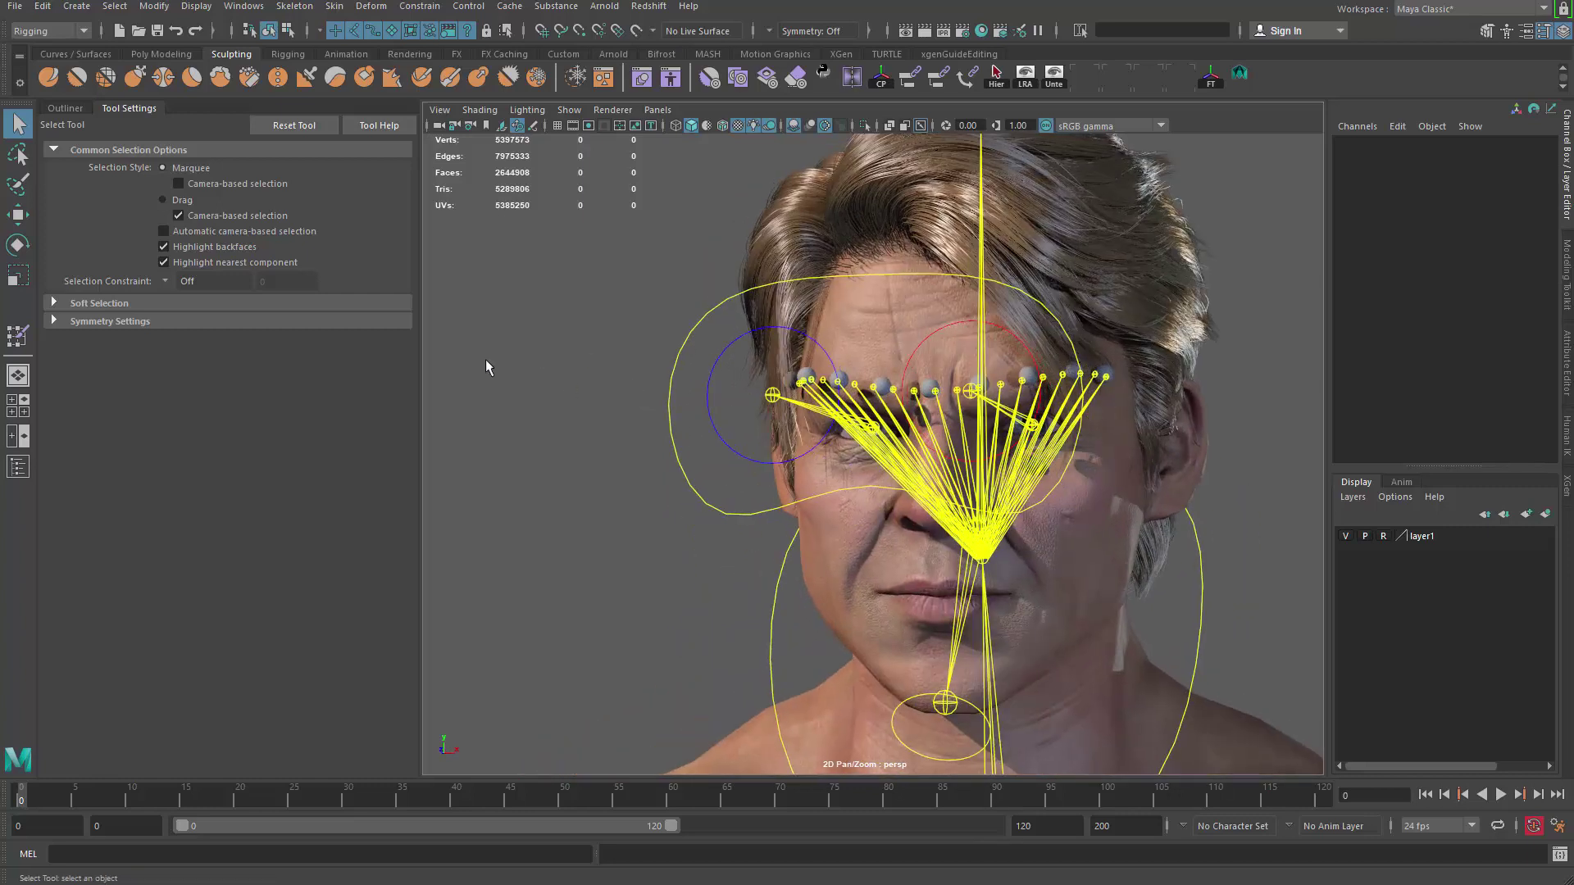
pyautogui.click(802, 383)
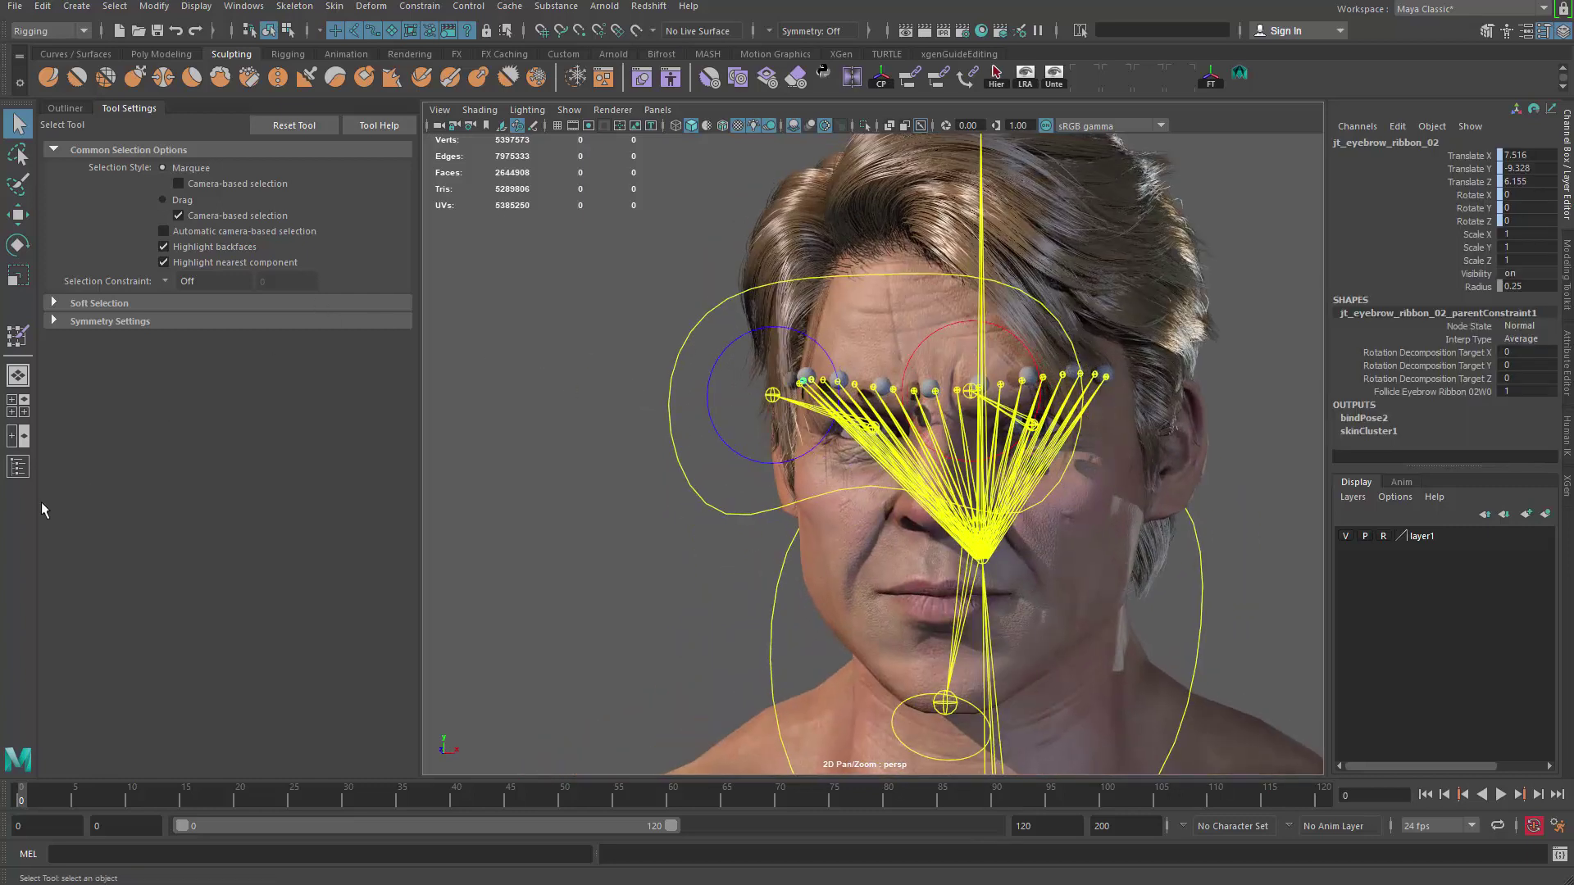
pyautogui.click(18, 467)
pyautogui.click(235, 407)
pyautogui.keyDown('shift'); pyautogui.click(225, 701); pyautogui.keyUp('shift')
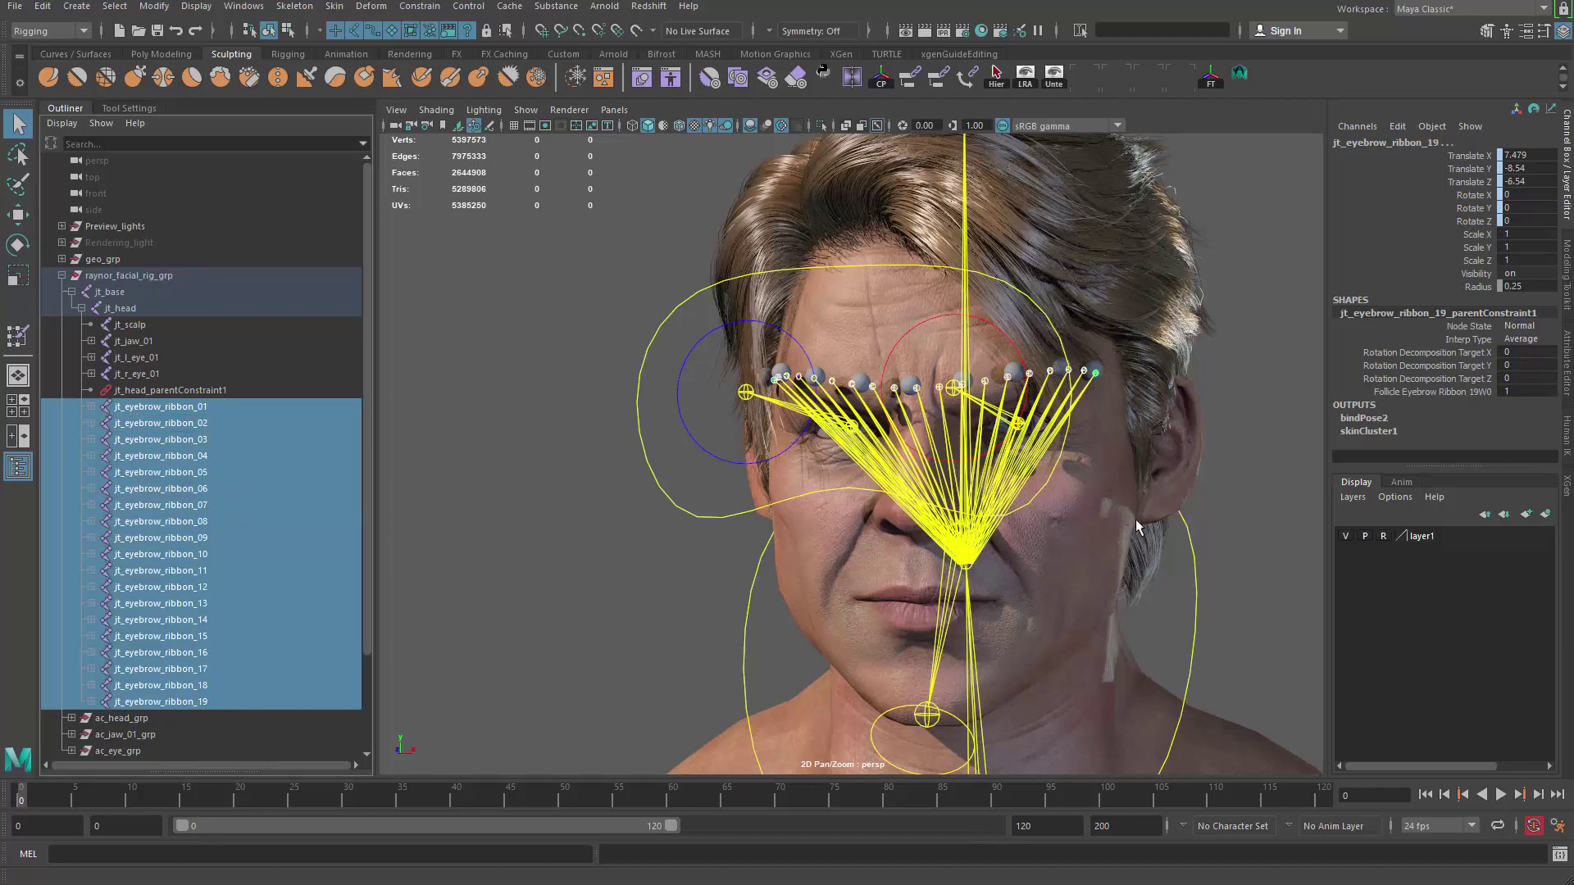
pyautogui.keyDown('alt'); pyautogui.moveTo(1110, 528); pyautogui.dragTo(1355, 392, button='middle'); pyautogui.keyUp('alt')
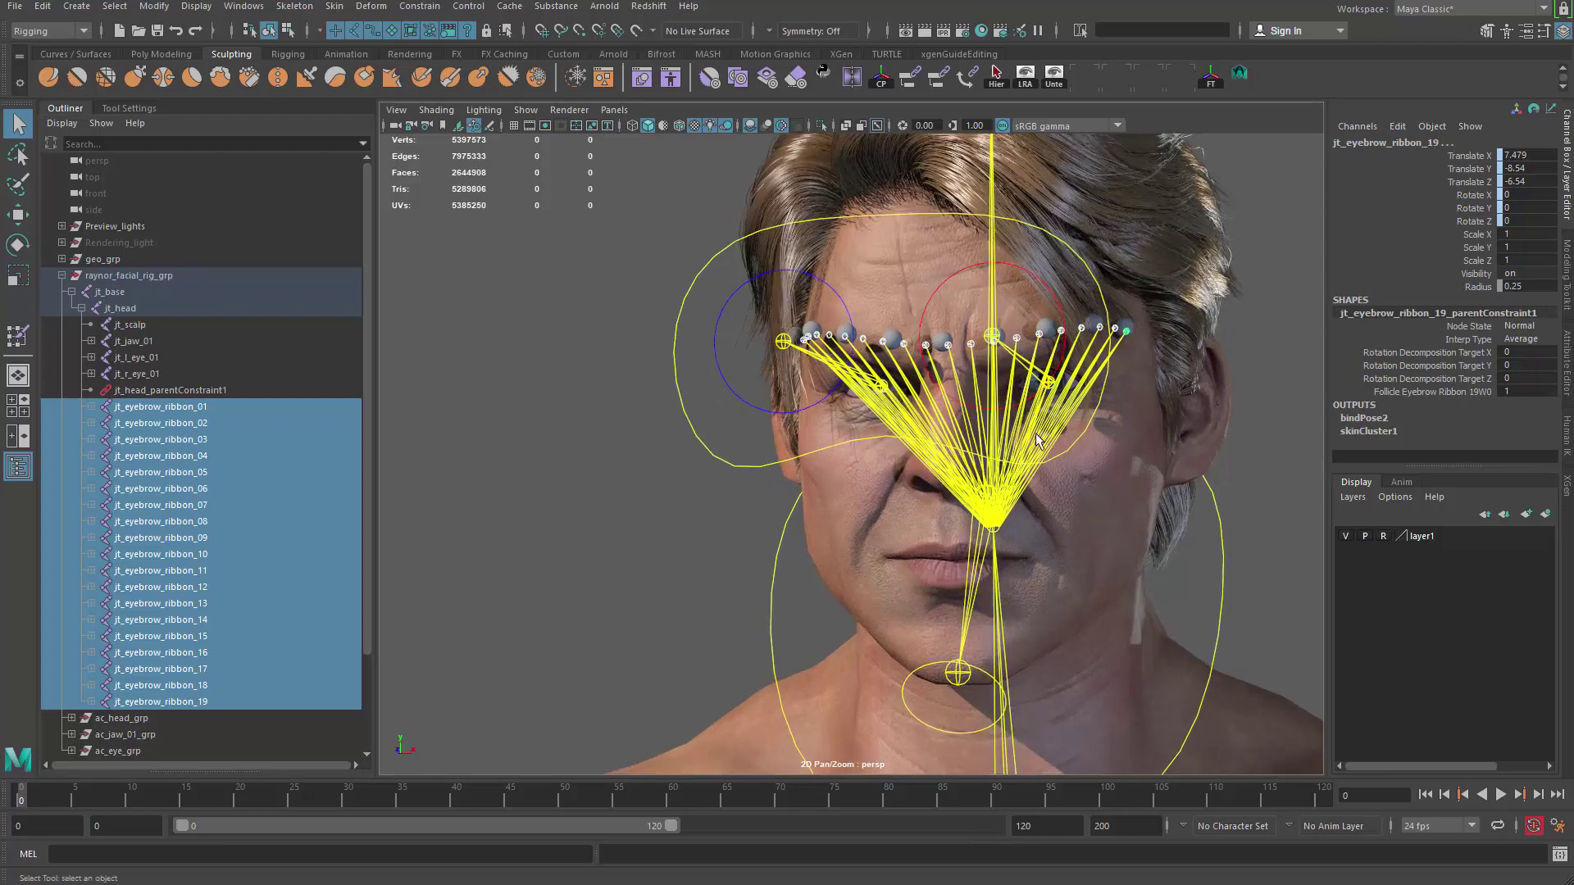
pyautogui.keyDown('alt'); pyautogui.moveTo(1030, 443); pyautogui.dragTo(1505, 424); pyautogui.keyUp('alt')
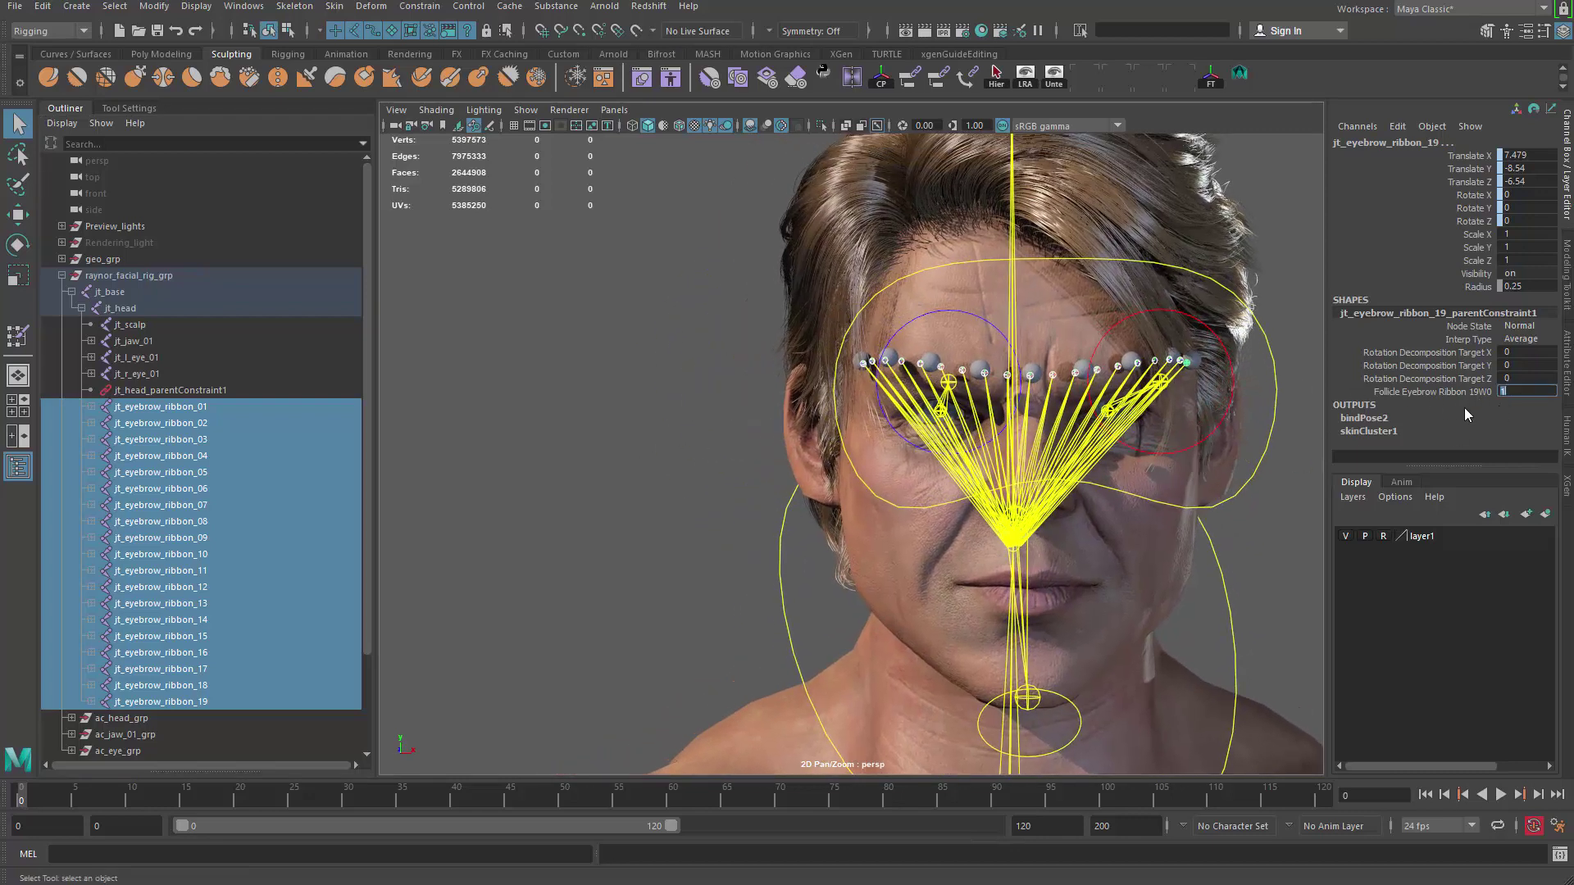
pyautogui.write('.2')
# Step: Lower ac_loc_eyebrow_04 by about 1.8 units to test the reduced constraint weight, then undo the move
pyautogui.keyDown('alt'); pyautogui.moveTo(753, 544); pyautogui.dragTo(793, 583, button='middle'); pyautogui.keyUp('alt')
pyautogui.keyDown('alt'); pyautogui.moveTo(793, 582); pyautogui.dragTo(979, 654, button='right'); pyautogui.keyUp('alt')
pyautogui.click(1068, 423)
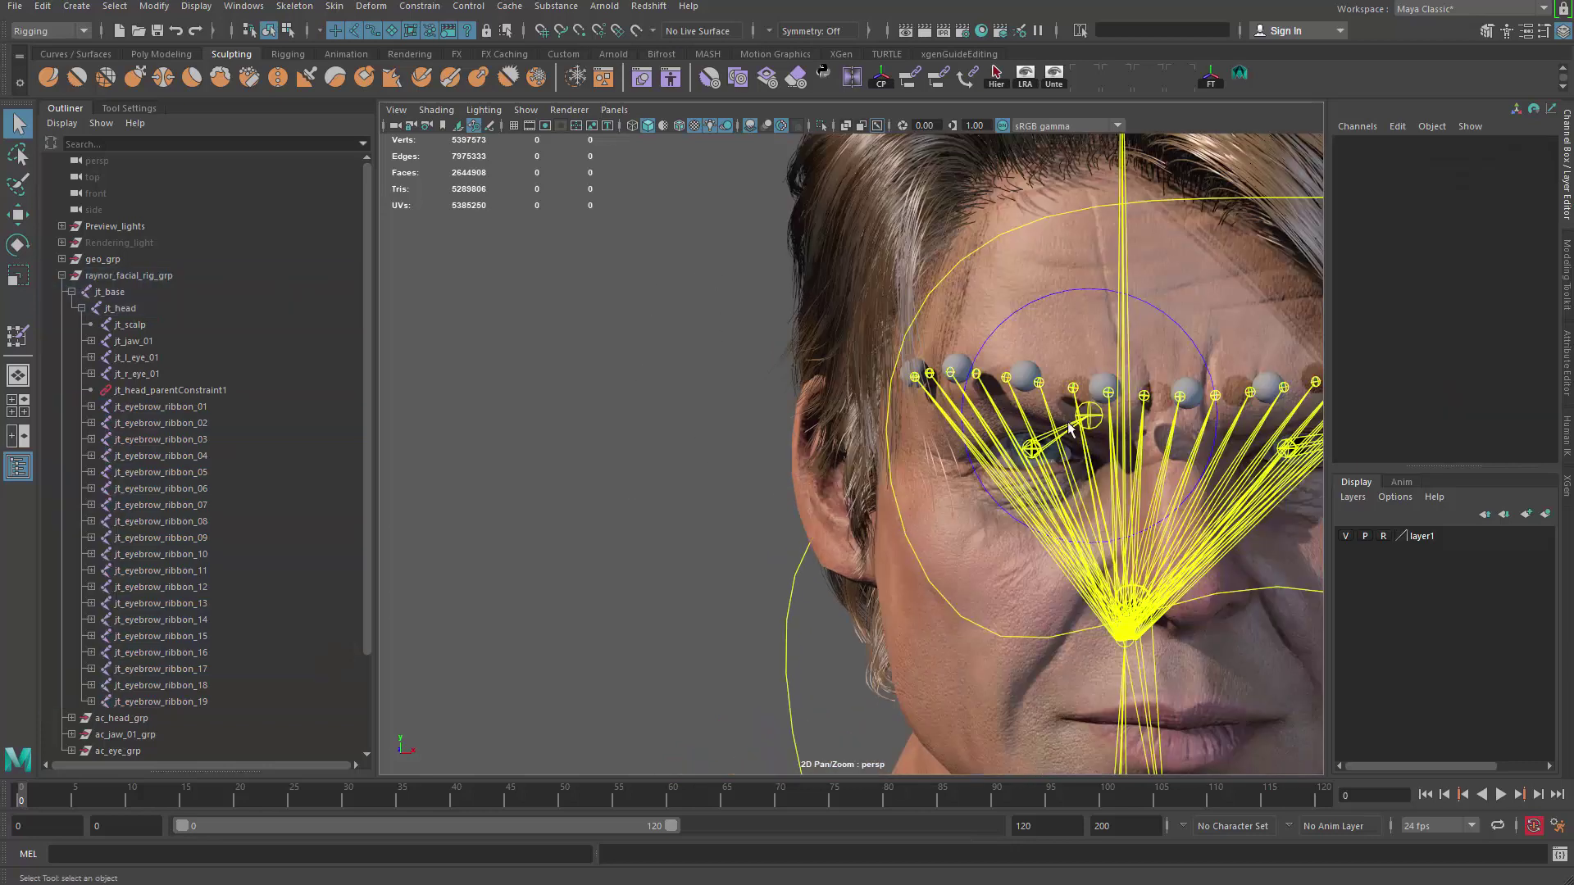
pyautogui.click(1102, 386)
pyautogui.keyDown('alt'); pyautogui.moveTo(1103, 386); pyautogui.dragTo(1031, 438, button='middle'); pyautogui.keyUp('alt')
pyautogui.keyDown('alt'); pyautogui.moveTo(1032, 438); pyautogui.dragTo(1048, 410, button='right'); pyautogui.keyUp('alt')
pyautogui.press('w')
pyautogui.moveTo(1036, 370)
pyautogui.mouseDown()
pyautogui.moveTo(1038, 295)
pyautogui.moveTo(1038, 382)
pyautogui.mouseUp()
pyautogui.hotkey('ctrl', 'z')
pyautogui.hotkey('ctrl', 'z')
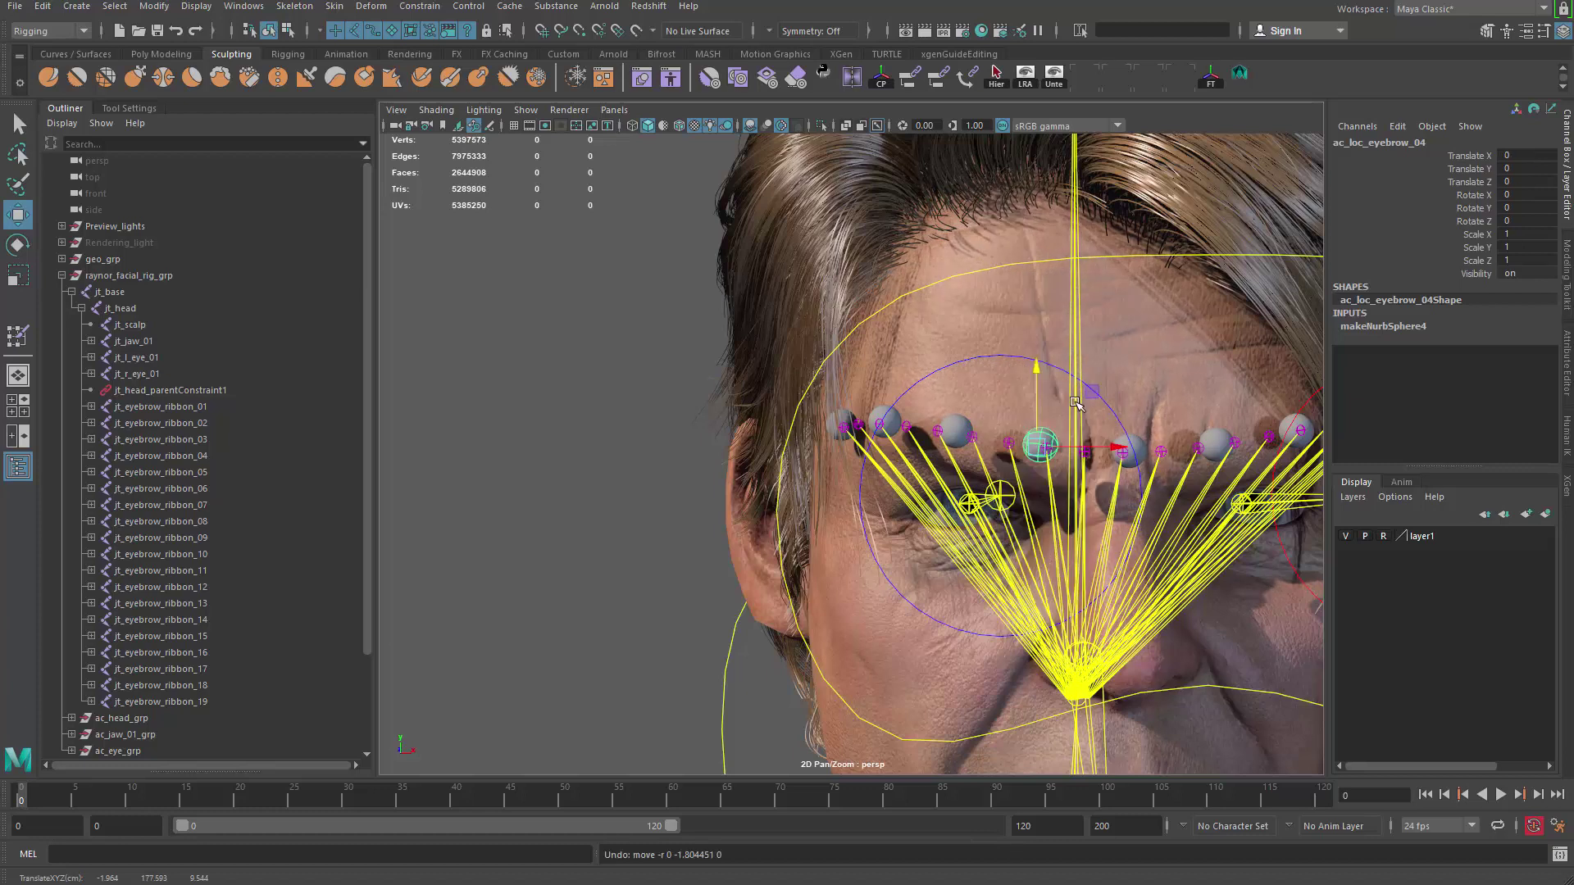
# Step: Select jt_eyebrow_ribbon_08 and check its follicle constraint weight
pyautogui.press('q')
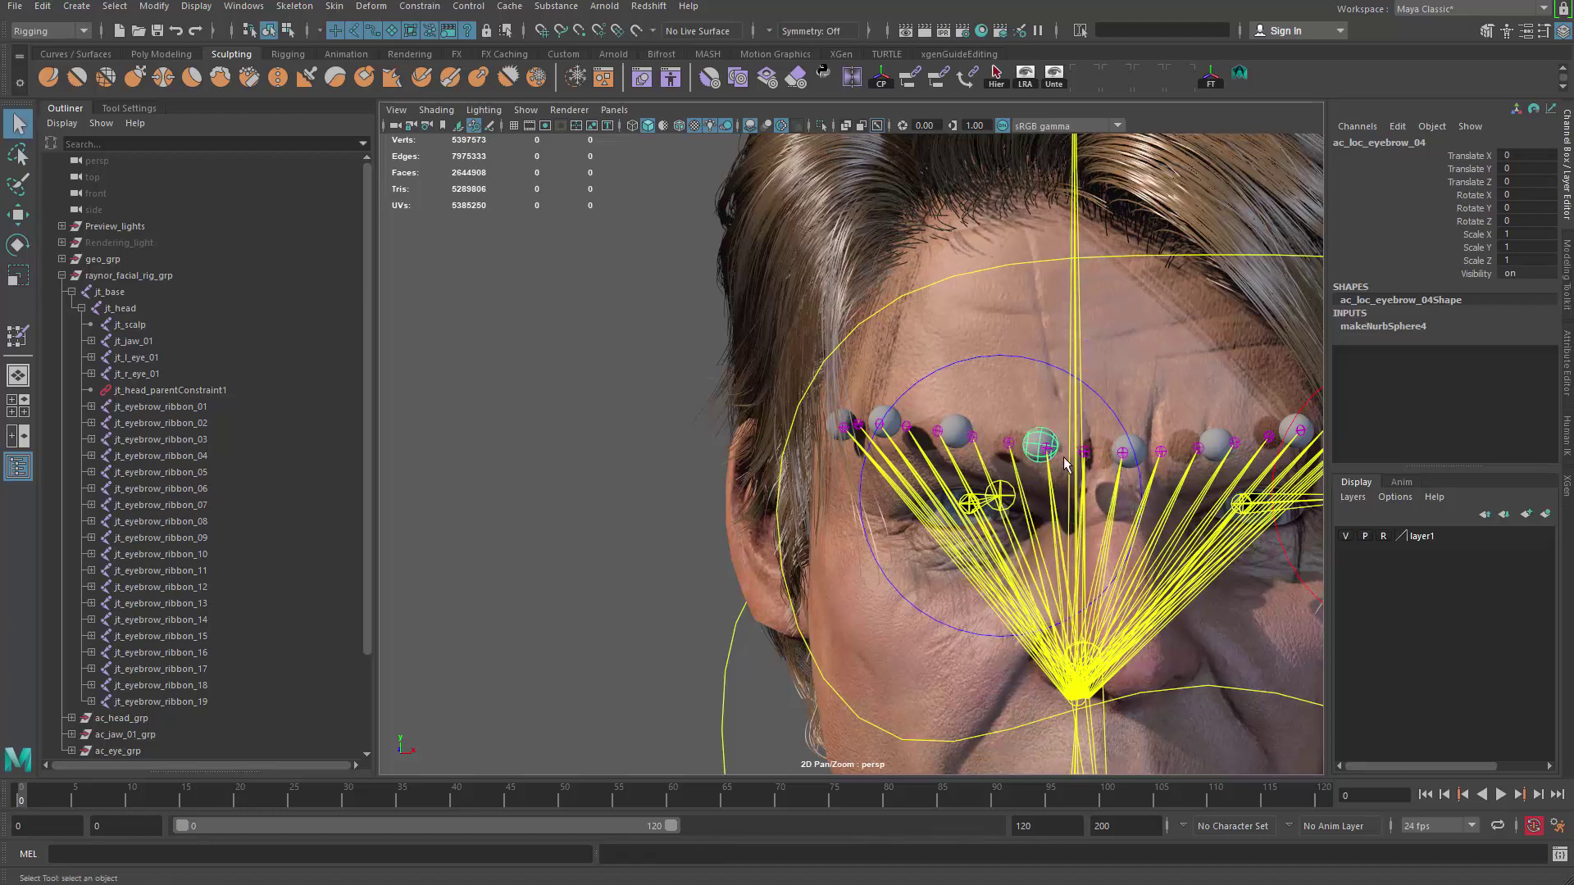
pyautogui.click(1061, 442)
pyautogui.click(1456, 393)
pyautogui.doubleClick(1545, 391)
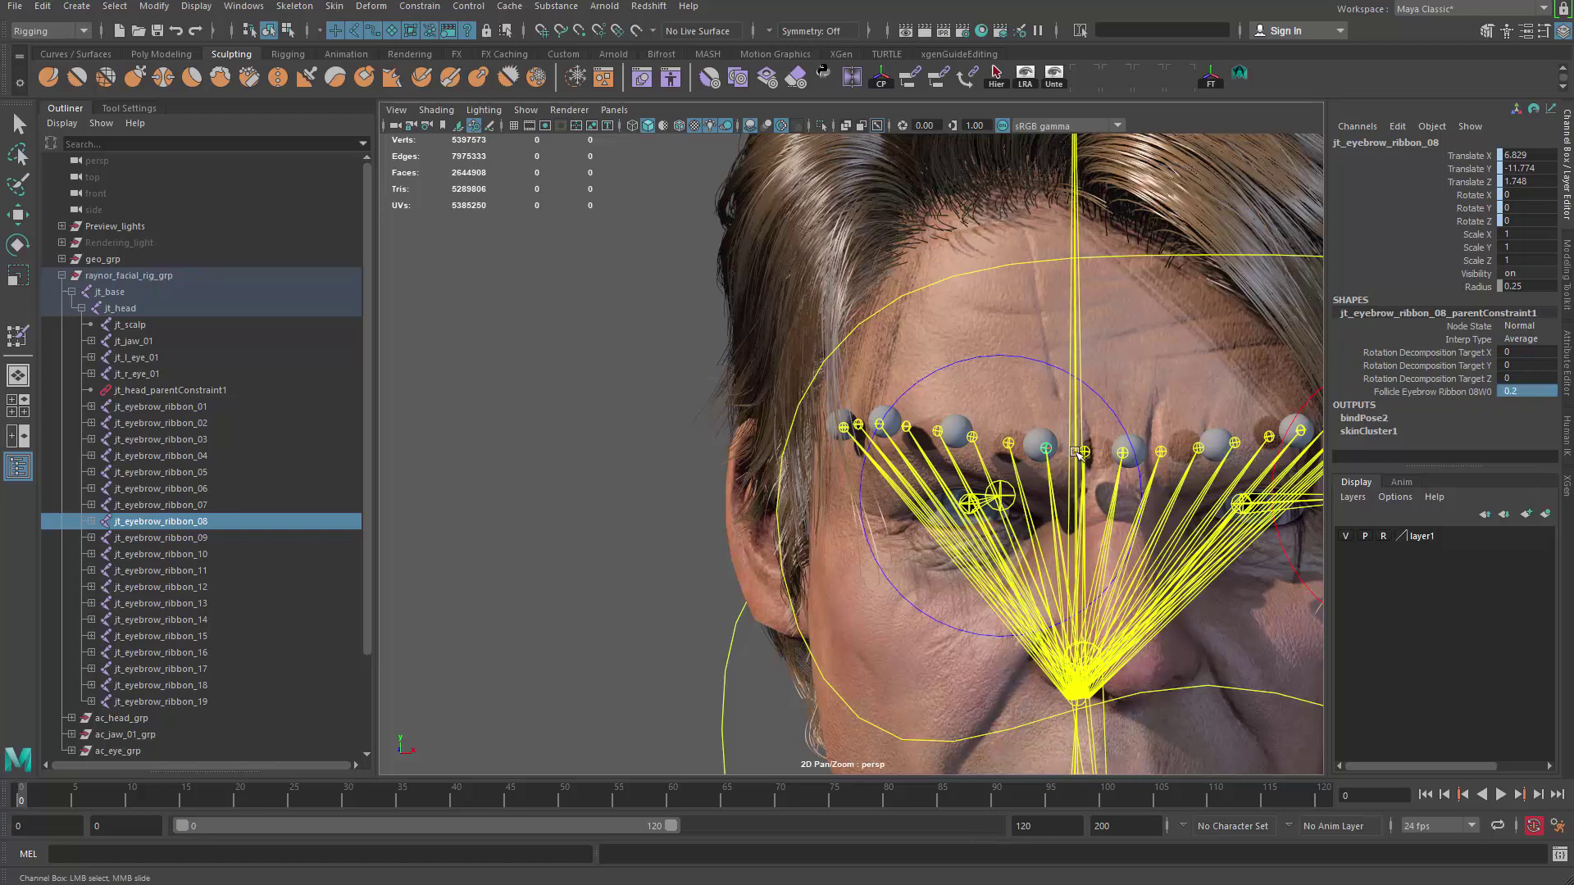
# Step: Raise ac_loc_eyebrow_04 as another test, restore its position and select the head mesh
pyautogui.click(1040, 439)
pyautogui.press('w')
pyautogui.moveTo(1041, 368); pyautogui.dragTo(1031, 273)
pyautogui.click(1032, 274)
pyautogui.press('q')
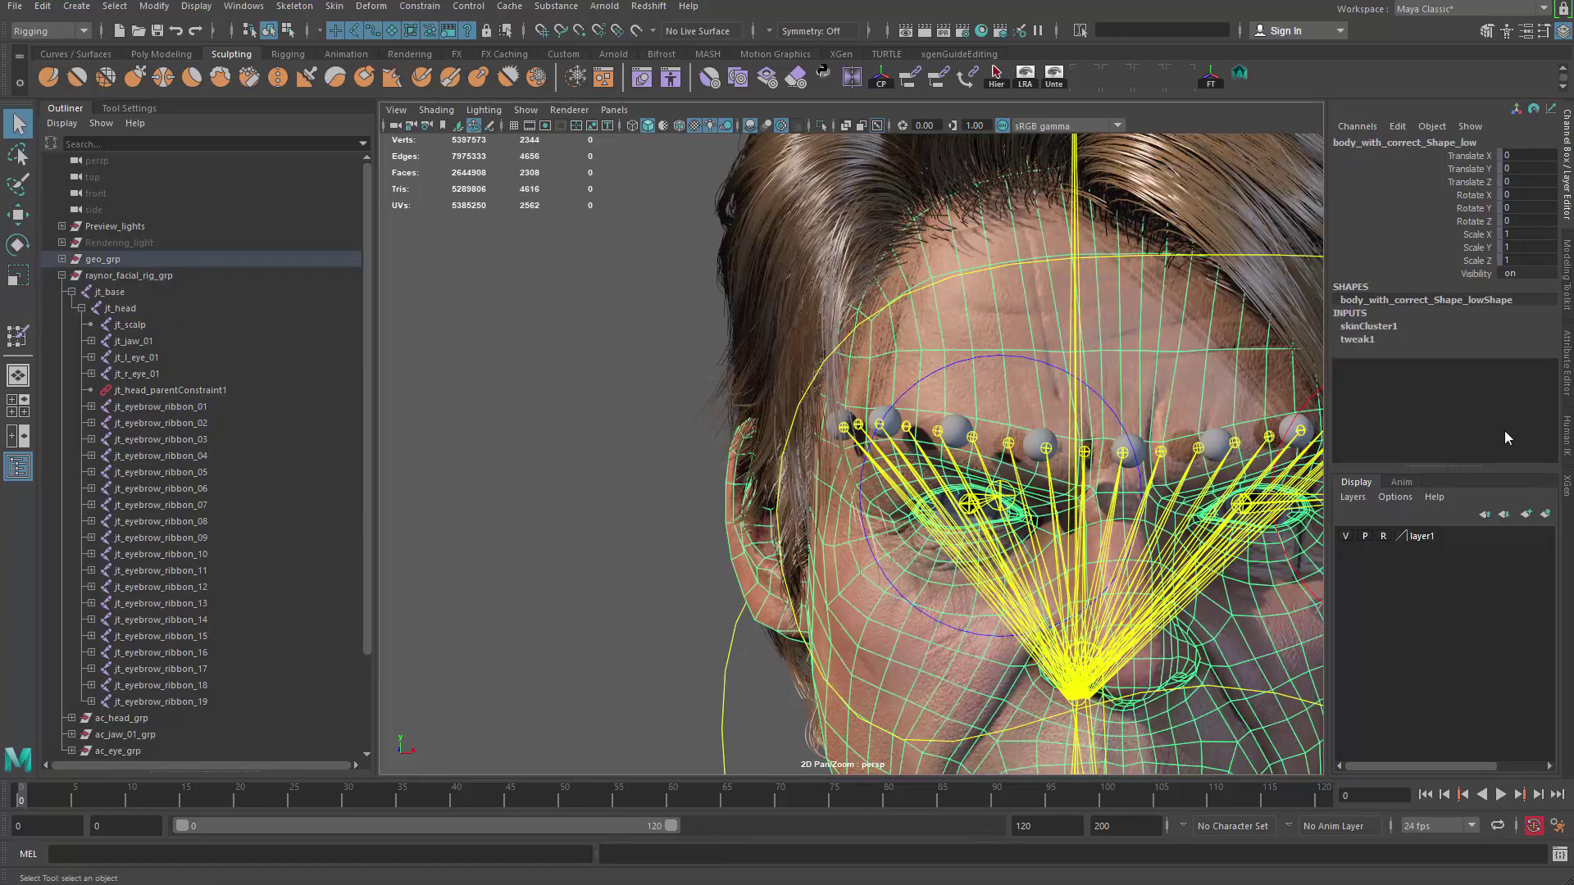
# Step: Select all nineteen eyebrow ribbon joints and set their follicle parent constraint weight back to 1
pyautogui.click(172, 407)
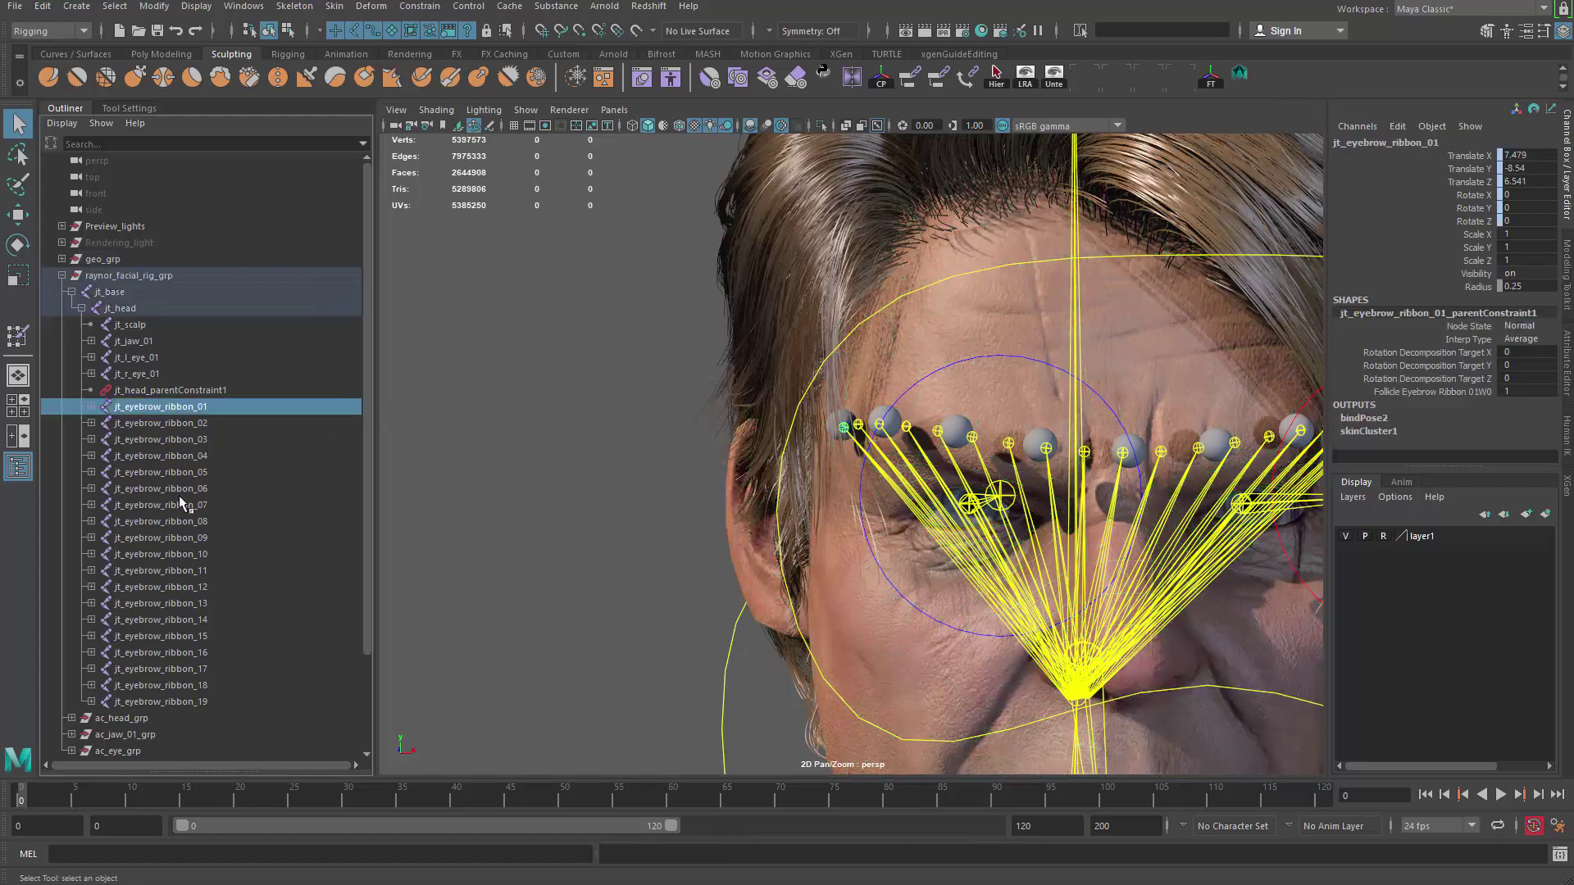
pyautogui.keyDown('shift'); pyautogui.click(195, 702); pyautogui.keyUp('shift')
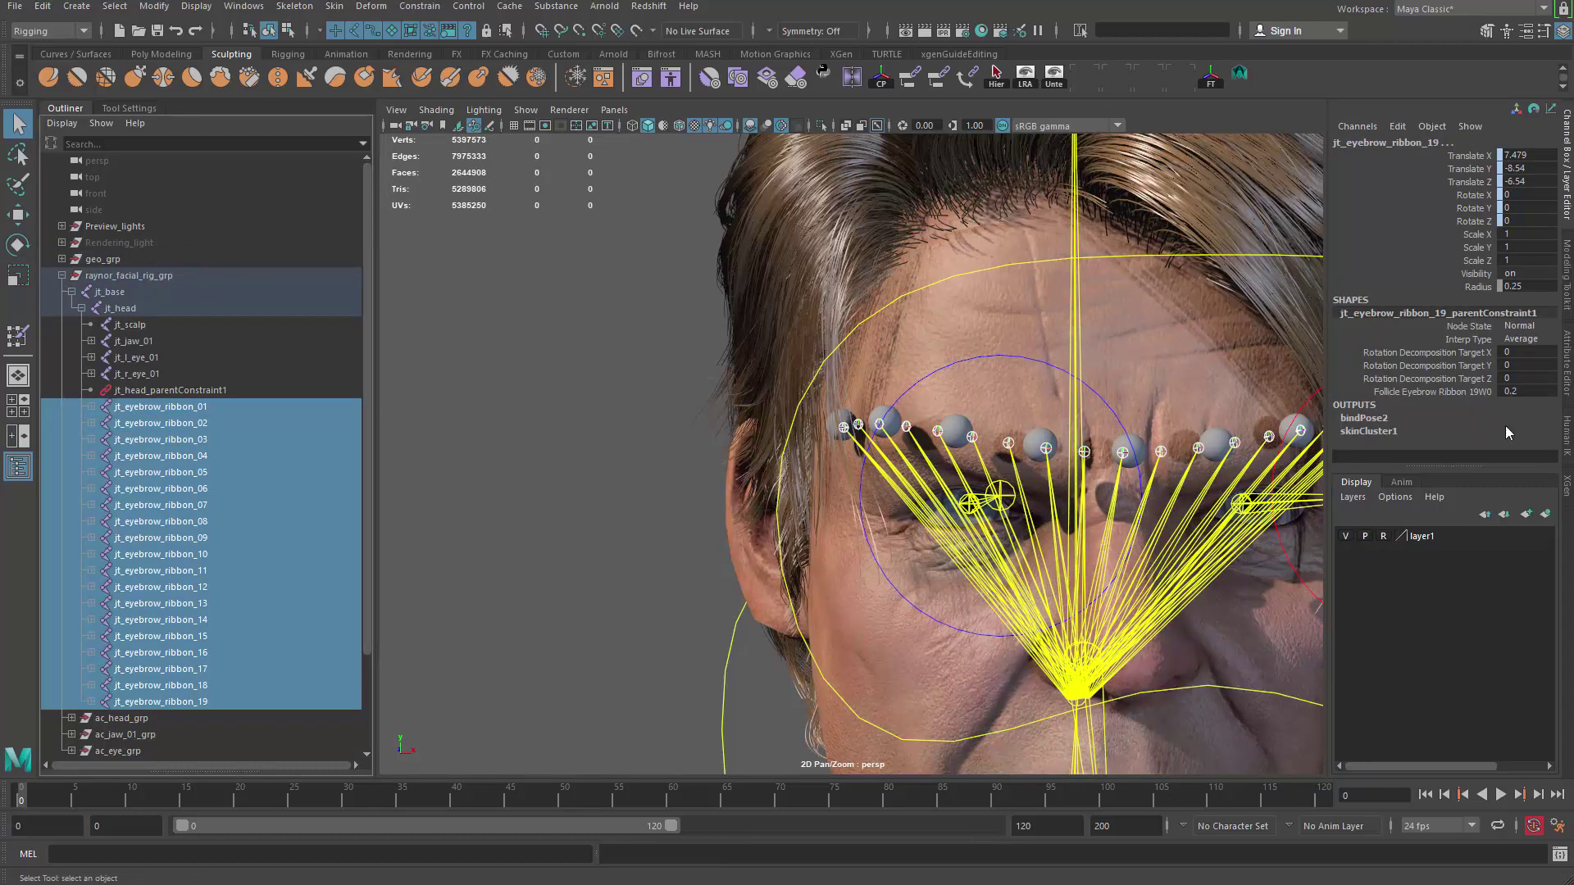
pyautogui.click(1525, 392)
pyautogui.write('1')
pyautogui.press('Return')
# Step: Try to break the connections on the ribbon joints' Rotate X, Y and Z channels
pyautogui.moveTo(1467, 197); pyautogui.dragTo(1466, 232)
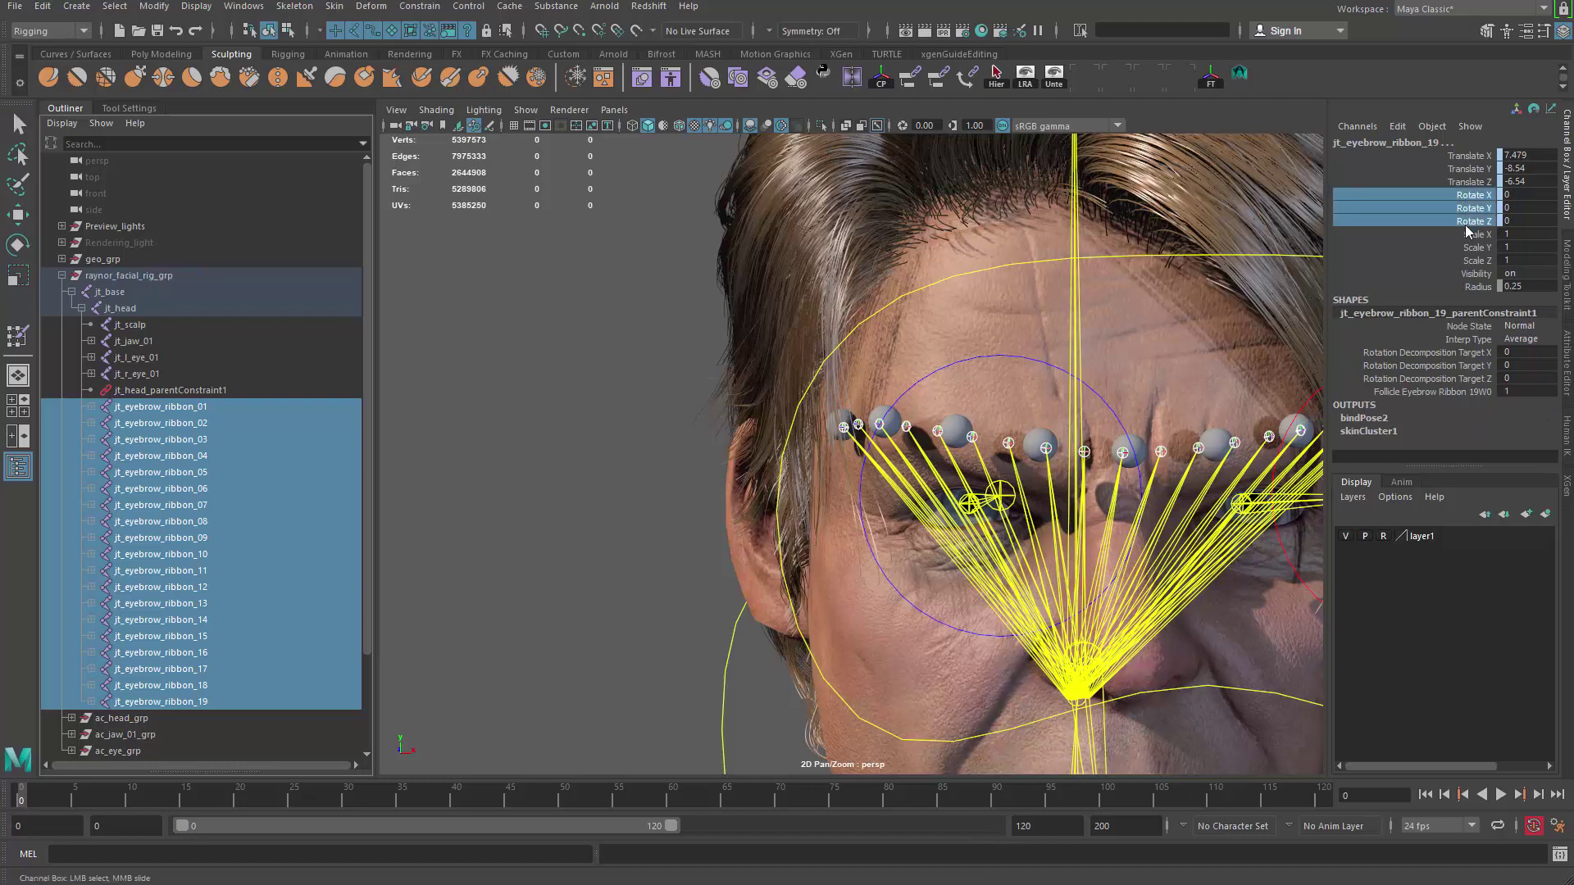
pyautogui.rightClick(1486, 215)
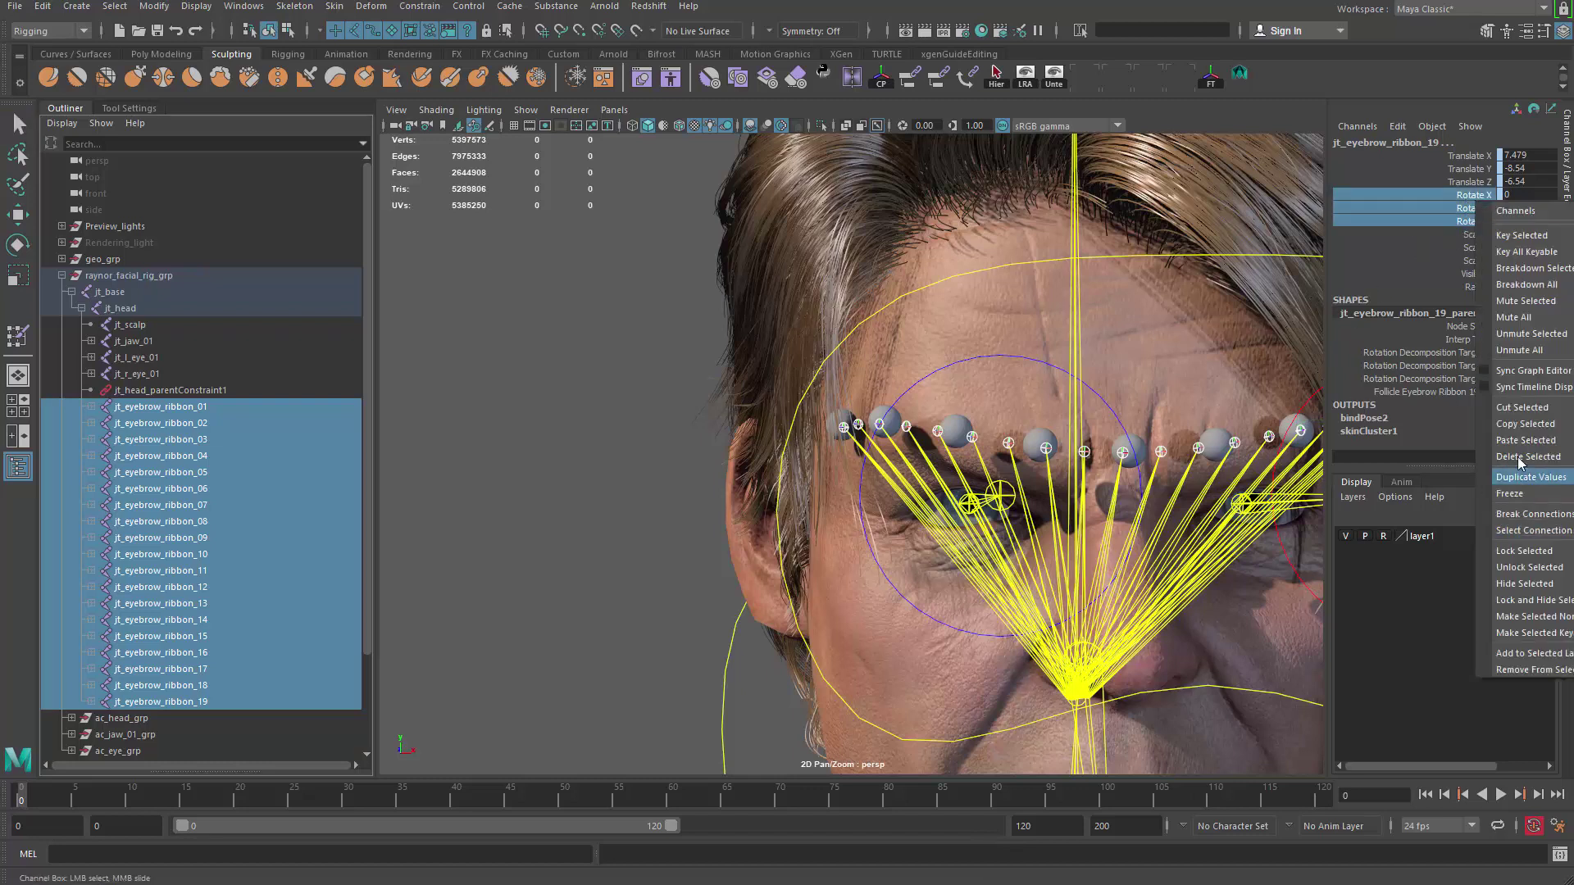
pyautogui.click(1534, 516)
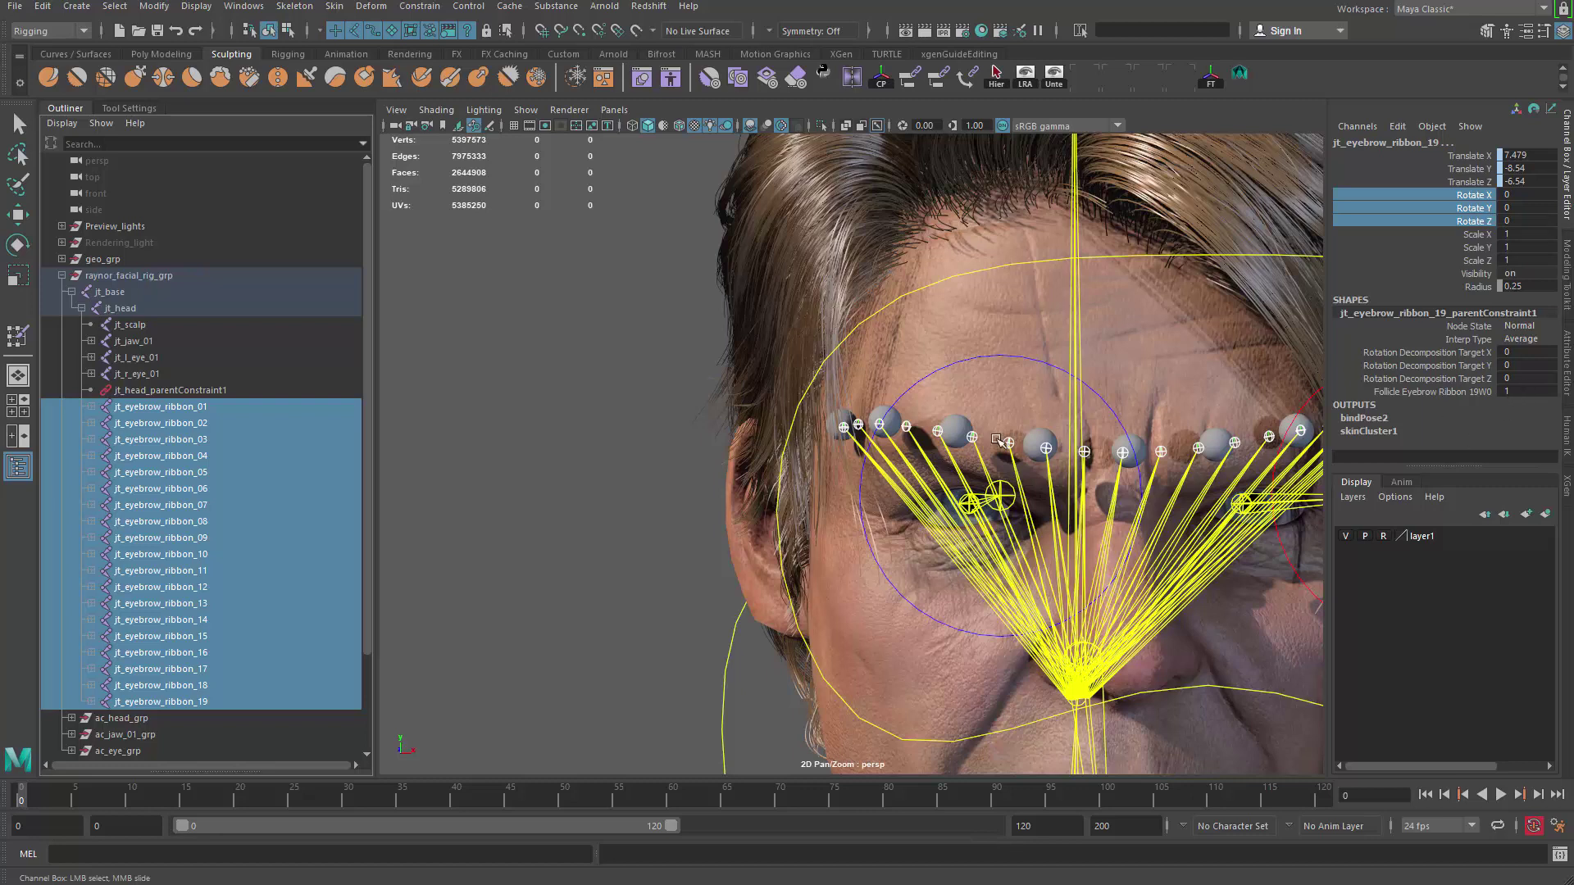
# Step: Select ac_loc_eyebrow_04, raise it to test the brow deformation and undo the move
pyautogui.keyDown('alt'); pyautogui.moveTo(1029, 361); pyautogui.dragTo(890, 487); pyautogui.keyUp('alt')
pyautogui.press('w')
pyautogui.keyDown('alt'); pyautogui.moveTo(986, 473); pyautogui.dragTo(990, 414); pyautogui.keyUp('alt')
pyautogui.press('q')
pyautogui.click(1054, 467)
pyautogui.keyDown('alt'); pyautogui.moveTo(1056, 361); pyautogui.dragTo(999, 379); pyautogui.keyUp('alt')
pyautogui.press('w')
pyautogui.moveTo(1013, 491); pyautogui.dragTo(1009, 346)
pyautogui.hotkey('ctrl', 'z')
# Step: Raise ac_loc_eyebrow_04 by about 2.4 units to test the forehead deformation from another angle
pyautogui.keyDown('alt'); pyautogui.moveTo(1100, 417); pyautogui.dragTo(985, 403); pyautogui.keyUp('alt')
pyautogui.press('q')
pyautogui.press('w')
pyautogui.keyDown('alt'); pyautogui.moveTo(946, 371); pyautogui.dragTo(913, 328, button='middle'); pyautogui.keyUp('alt')
pyautogui.moveTo(913, 329); pyautogui.dragTo(915, 226)
# Step: Switch the viewport to textured shading and hide the joints in it
pyautogui.moveTo(873, 352)
pyautogui.keyDown('alt'); pyautogui.mouseDown()
pyautogui.moveTo(969, 364)
pyautogui.moveTo(928, 387)
pyautogui.mouseUp(); pyautogui.keyUp('alt')
pyautogui.press('5')
pyautogui.keyDown('alt'); pyautogui.moveTo(950, 393); pyautogui.dragTo(1054, 418, button='right'); pyautogui.keyUp('alt')
pyautogui.keyDown('alt'); pyautogui.moveTo(1054, 418); pyautogui.dragTo(996, 398, button='middle'); pyautogui.keyUp('alt')
pyautogui.press('6')
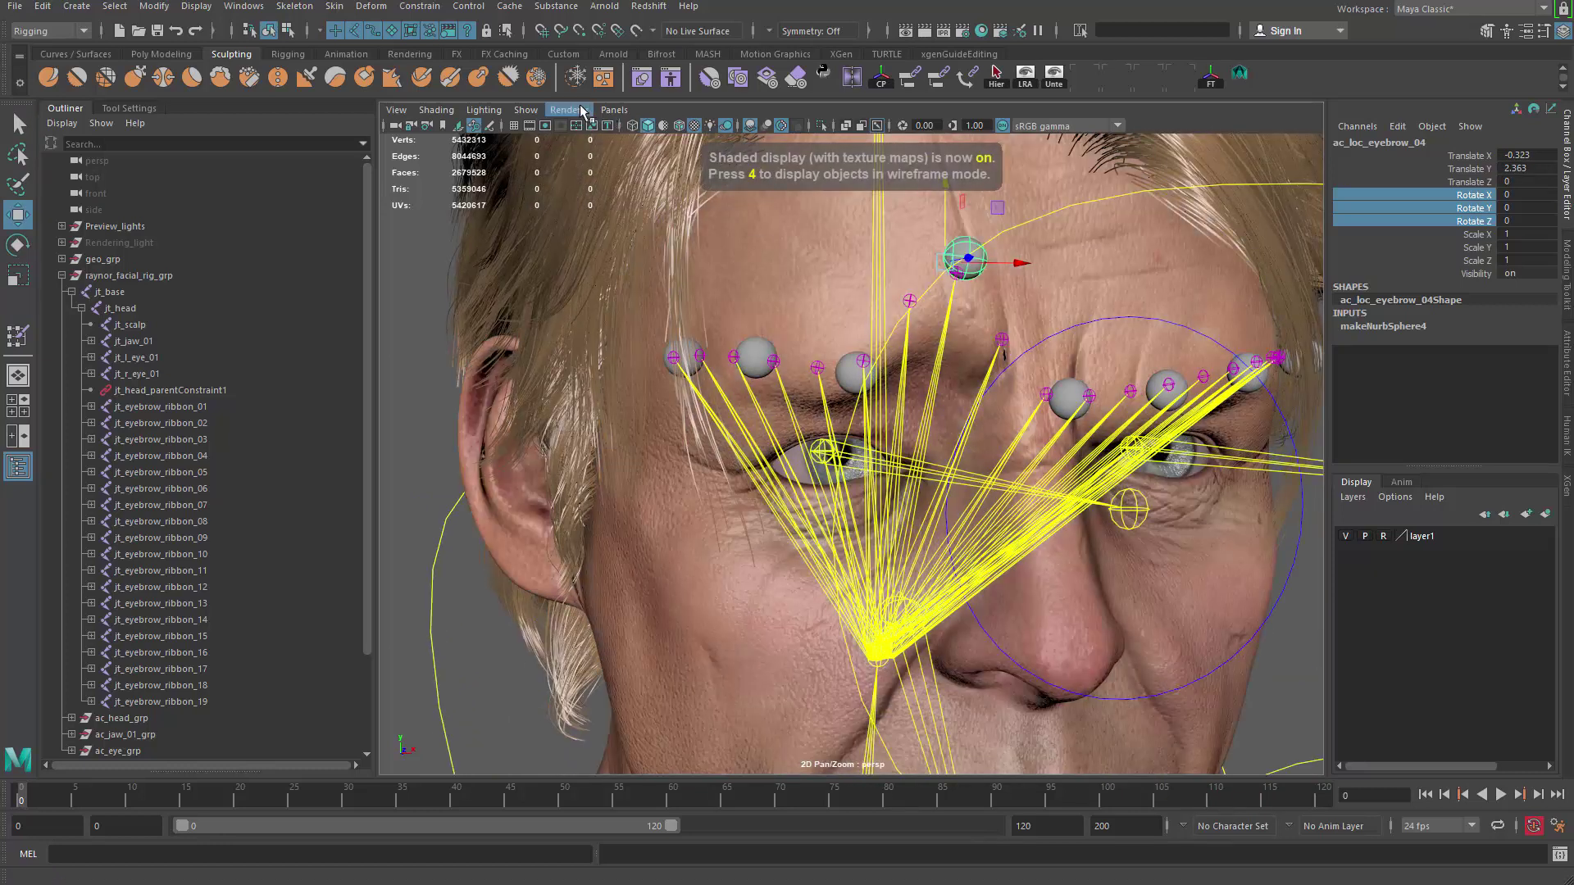
pyautogui.click(525, 110)
pyautogui.click(577, 380)
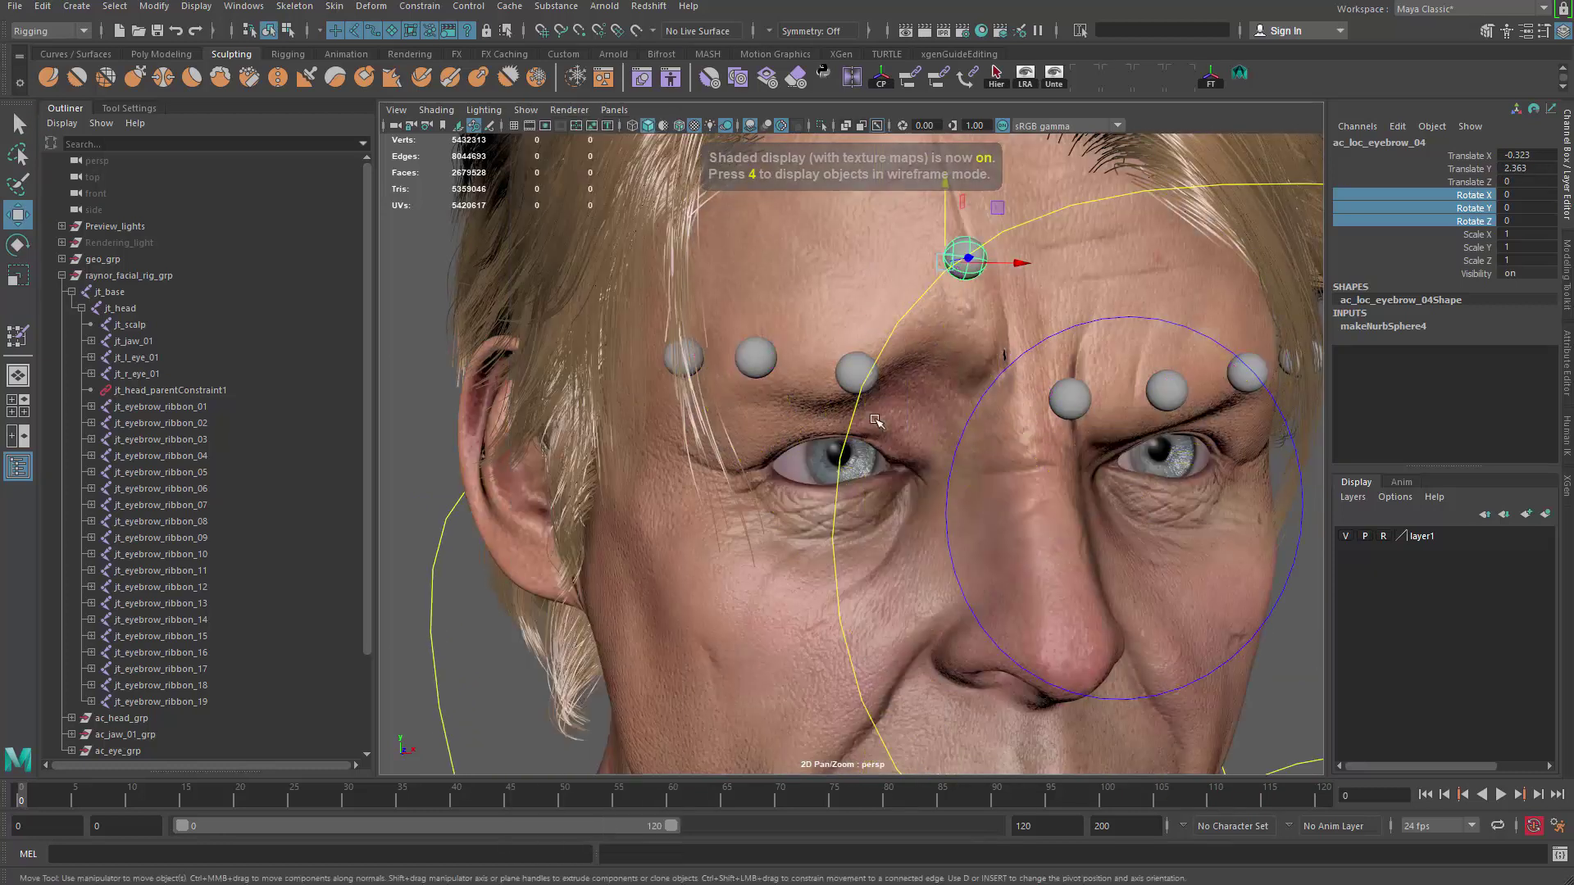
# Step: Move ac_loc_eyebrow_04 slightly higher, then undo its test moves to restore the neutral brow
pyautogui.keyDown('alt'); pyautogui.moveTo(968, 437); pyautogui.dragTo(902, 401, button='right'); pyautogui.keyUp('alt')
pyautogui.moveTo(915, 254)
pyautogui.mouseDown()
pyautogui.moveTo(915, 480)
pyautogui.moveTo(915, 237)
pyautogui.mouseUp()
pyautogui.hotkey('ctrl', 'z')
pyautogui.keyDown('alt'); pyautogui.moveTo(1041, 437); pyautogui.dragTo(986, 430); pyautogui.keyUp('alt')
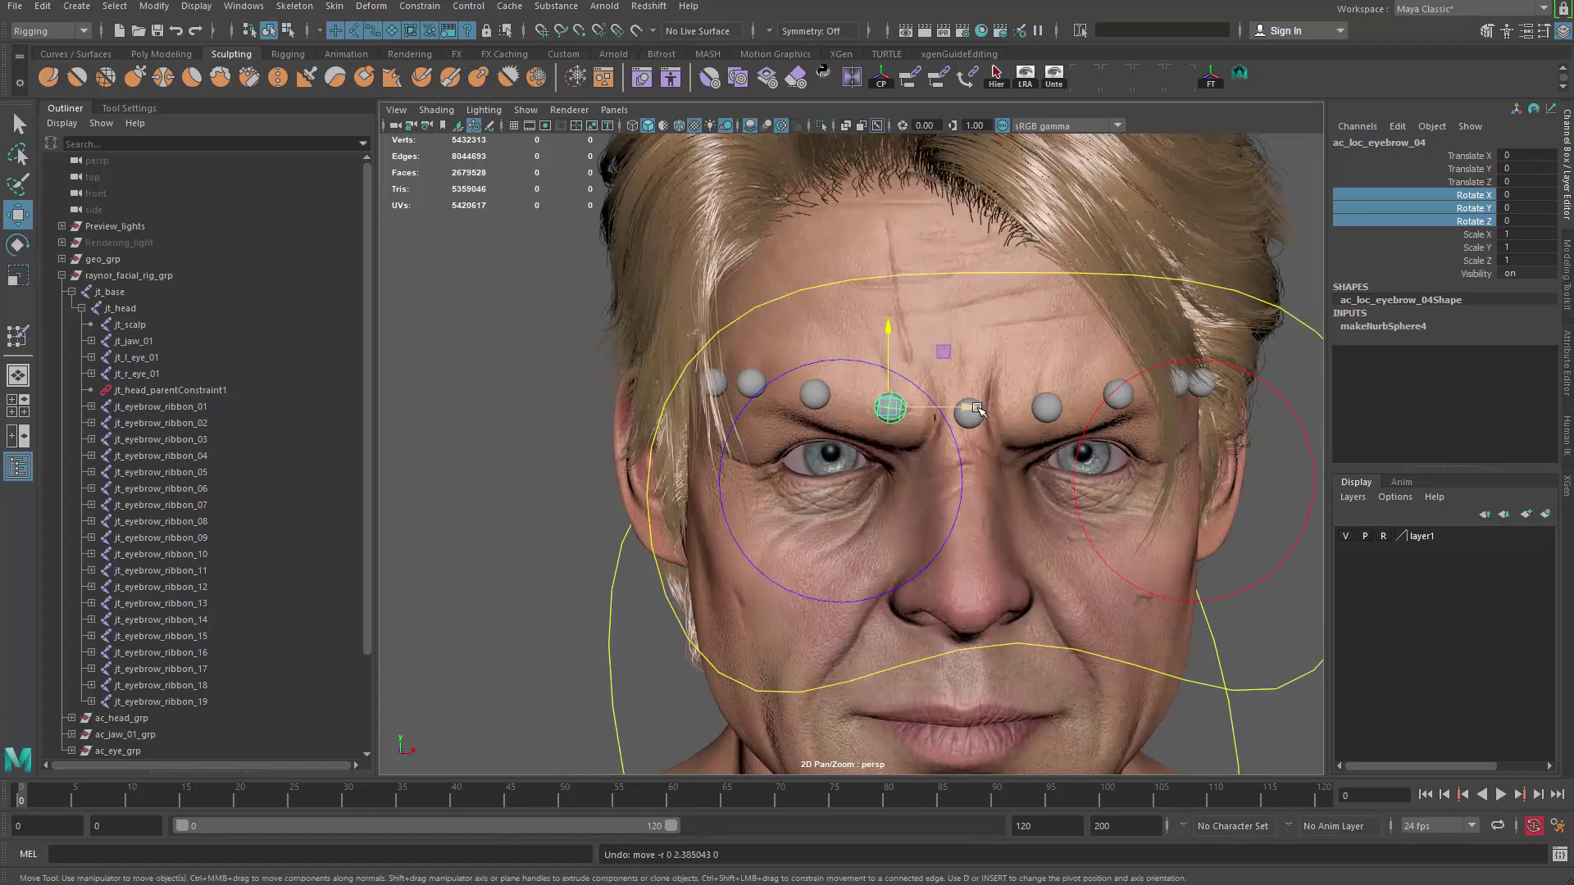
# Step: Raise ac_loc_eyebrow_05 by about 2.9 units to test the centre of the brow and return it to neutral
pyautogui.press('q')
pyautogui.click(970, 410)
pyautogui.press('w')
pyautogui.moveTo(969, 336); pyautogui.dragTo(969, 282)
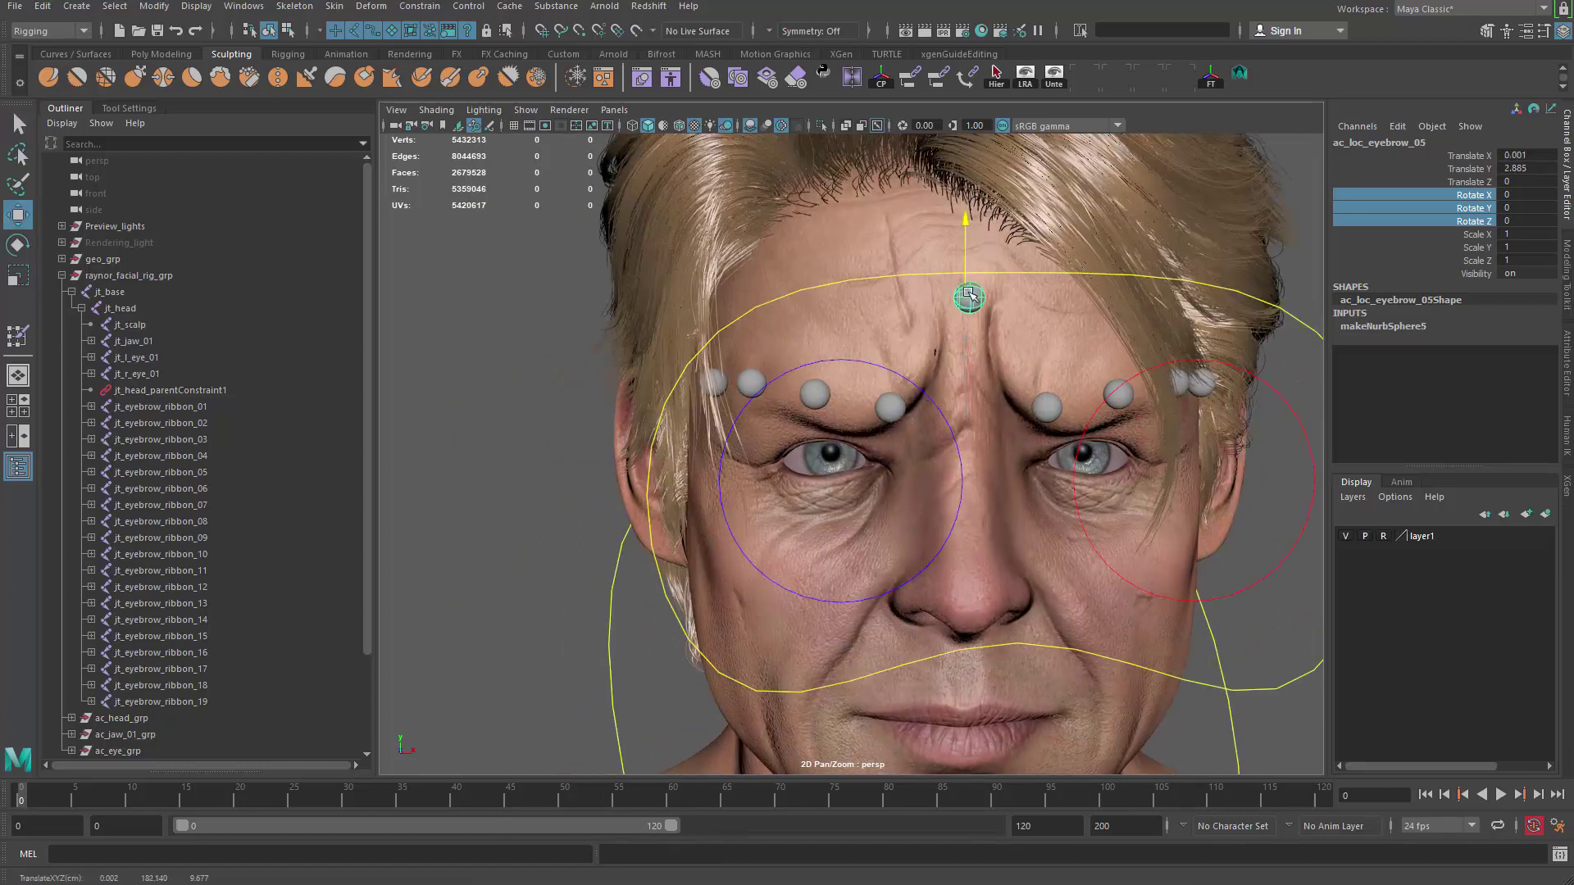
pyautogui.moveTo(967, 393)
pyautogui.mouseDown()
pyautogui.moveTo(963, 285)
pyautogui.moveTo(968, 413)
pyautogui.mouseUp()
# Step: Raise ac_loc_eyebrow_03 by about 2.4 units to test the brow, then undo the move
pyautogui.click(815, 395)
pyautogui.moveTo(827, 331); pyautogui.dragTo(828, 245)
pyautogui.hotkey('ctrl', 'z')
pyautogui.press('q')
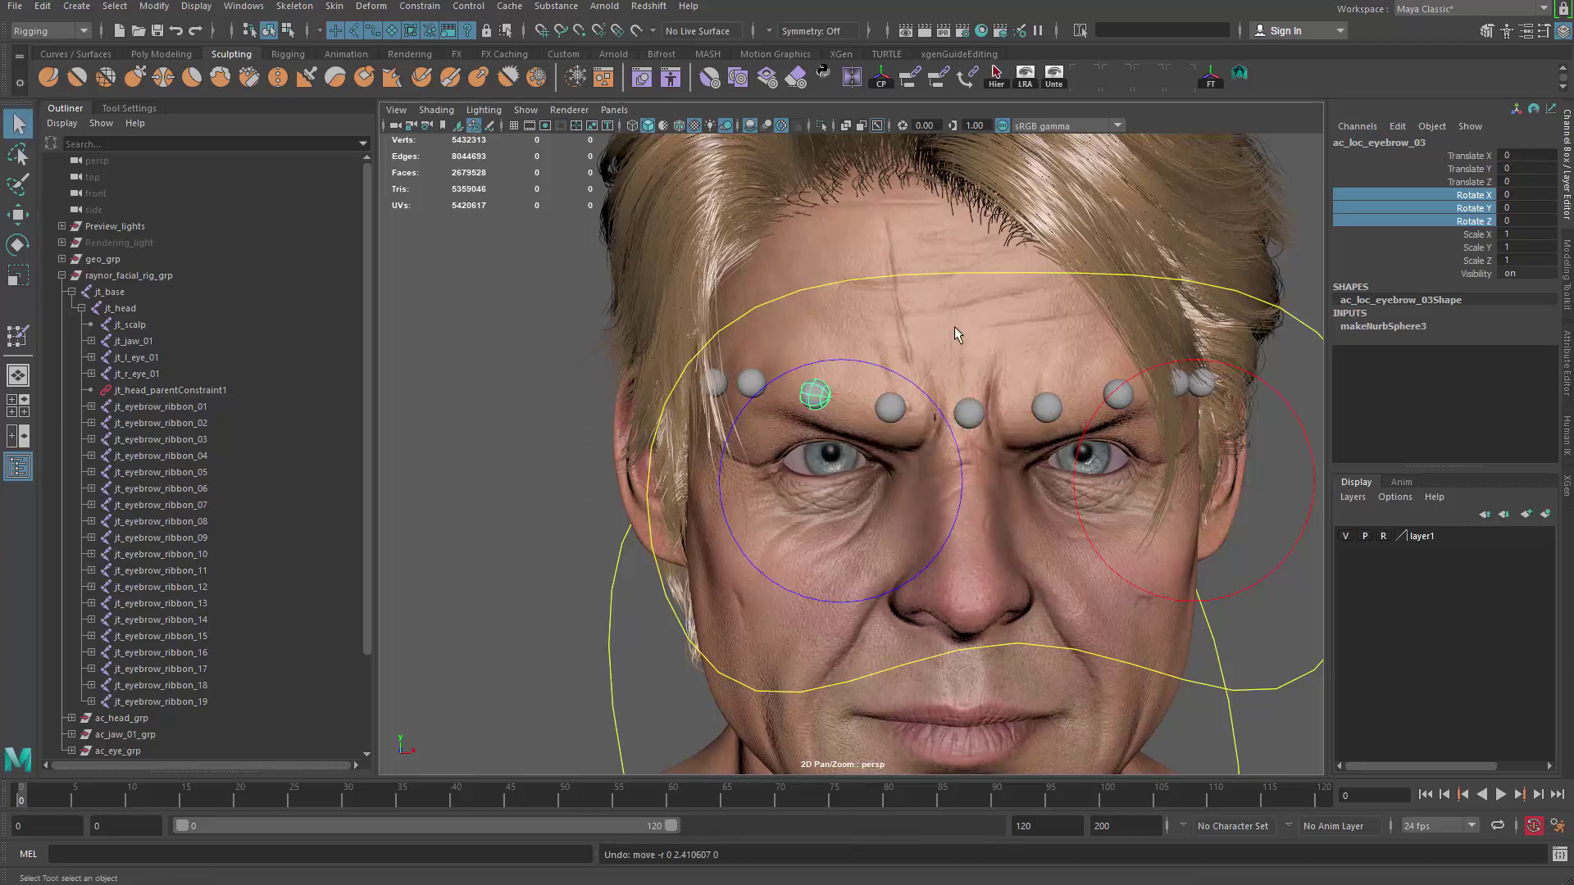
# Step: Start Paint Skin Weights on the head mesh and turn off its smooth preview
pyautogui.click(963, 329)
pyautogui.moveTo(958, 316); pyautogui.dragTo(853, 287, button='right')
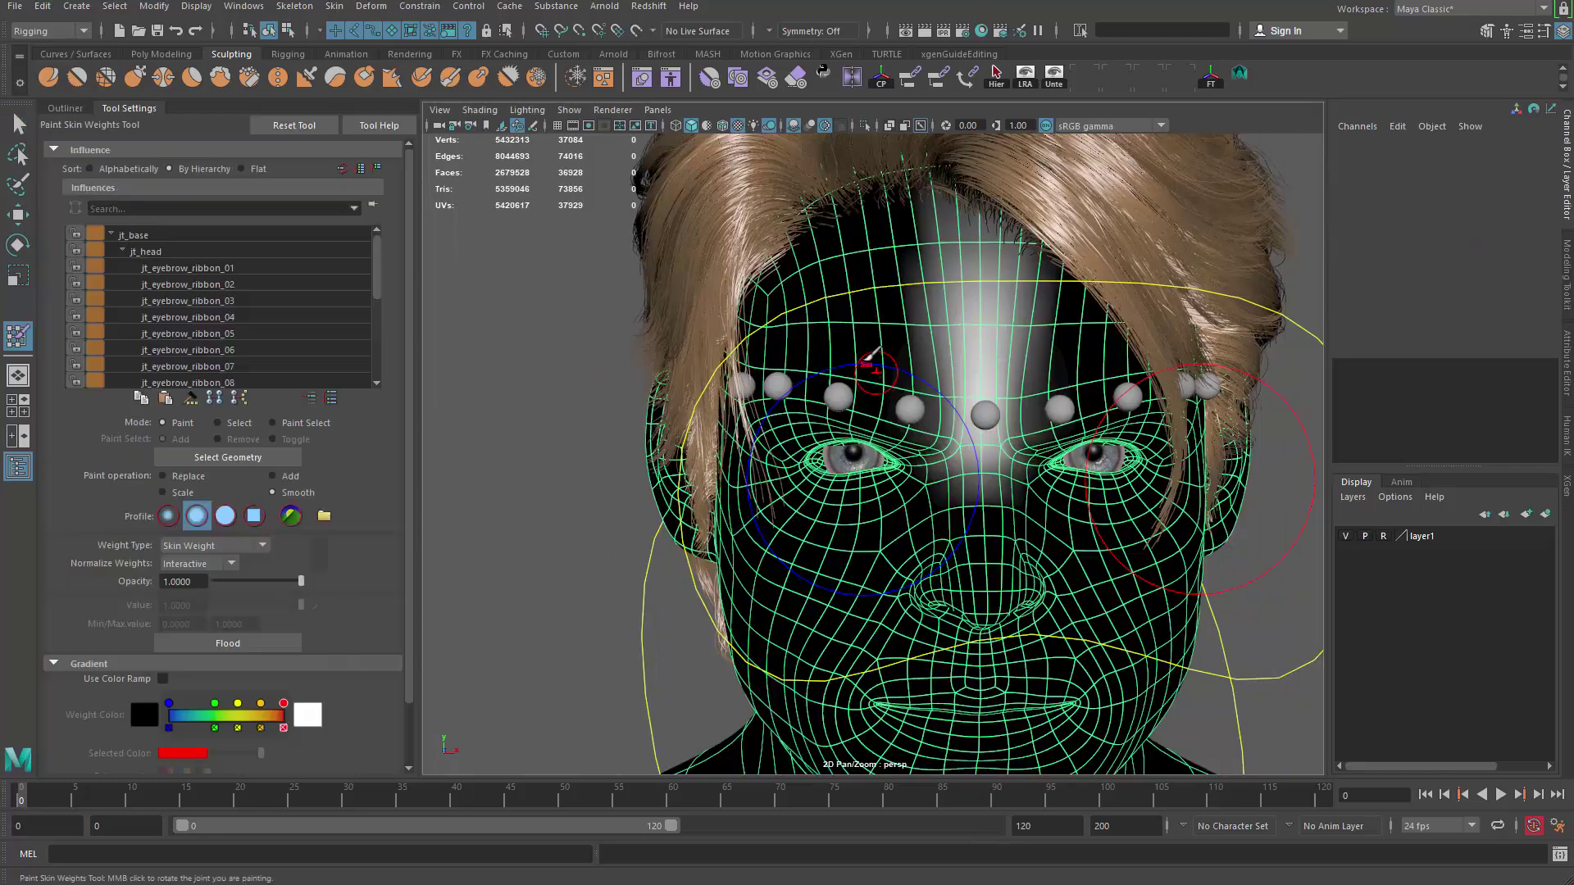
pyautogui.keyDown('alt'); pyautogui.moveTo(865, 356); pyautogui.dragTo(824, 375, button='middle'); pyautogui.keyUp('alt')
pyautogui.press('1')
pyautogui.keyDown('alt'); pyautogui.moveTo(857, 364); pyautogui.dragTo(890, 332); pyautogui.keyUp('alt')
pyautogui.keyDown('alt'); pyautogui.moveTo(890, 332); pyautogui.dragTo(871, 322, button='middle'); pyautogui.keyUp('alt')
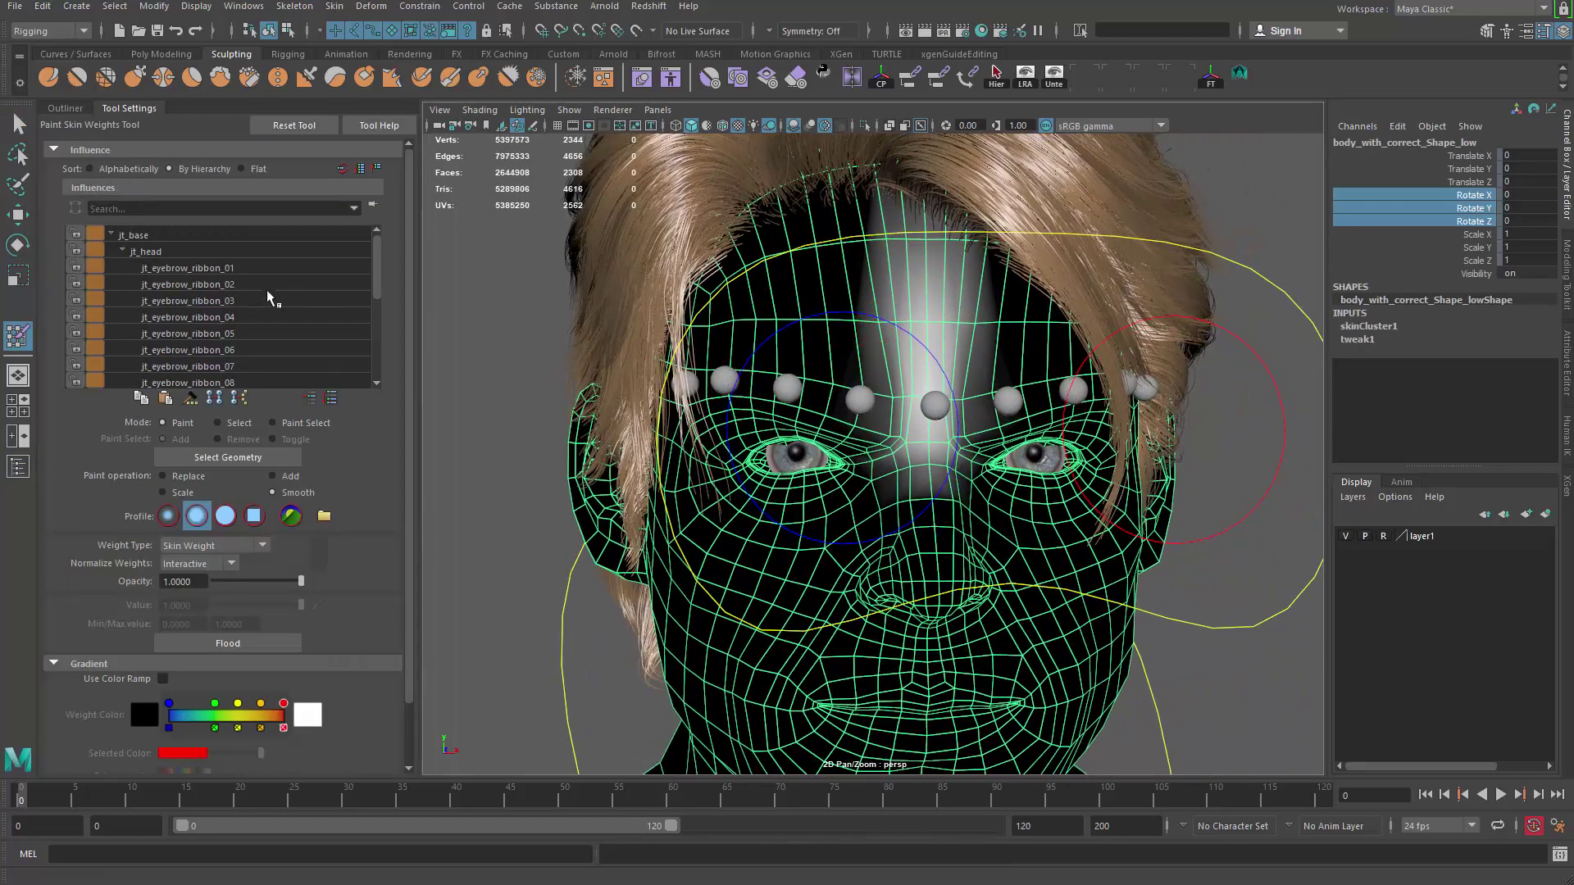
# Step: Isolate the head mesh and display the jt_head influence to inspect its weights around the brows and face
pyautogui.click(207, 253)
pyautogui.hotkey('ctrl', '1')
pyautogui.keyDown('alt'); pyautogui.moveTo(909, 351); pyautogui.dragTo(879, 368); pyautogui.keyUp('alt')
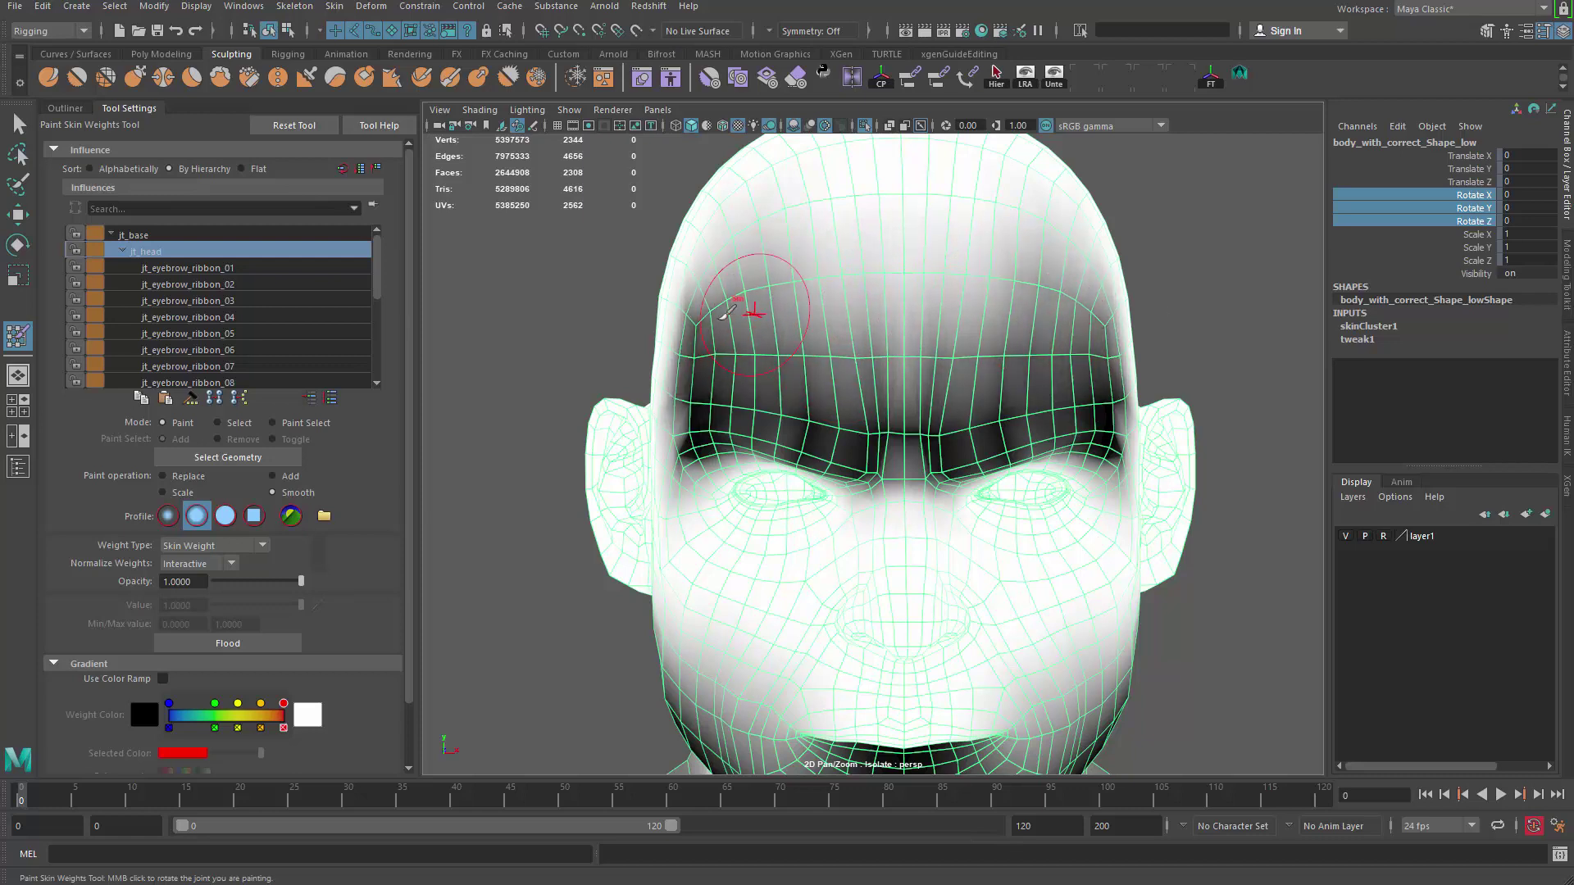
pyautogui.keyDown('alt'); pyautogui.moveTo(976, 590); pyautogui.dragTo(792, 464); pyautogui.keyUp('alt')
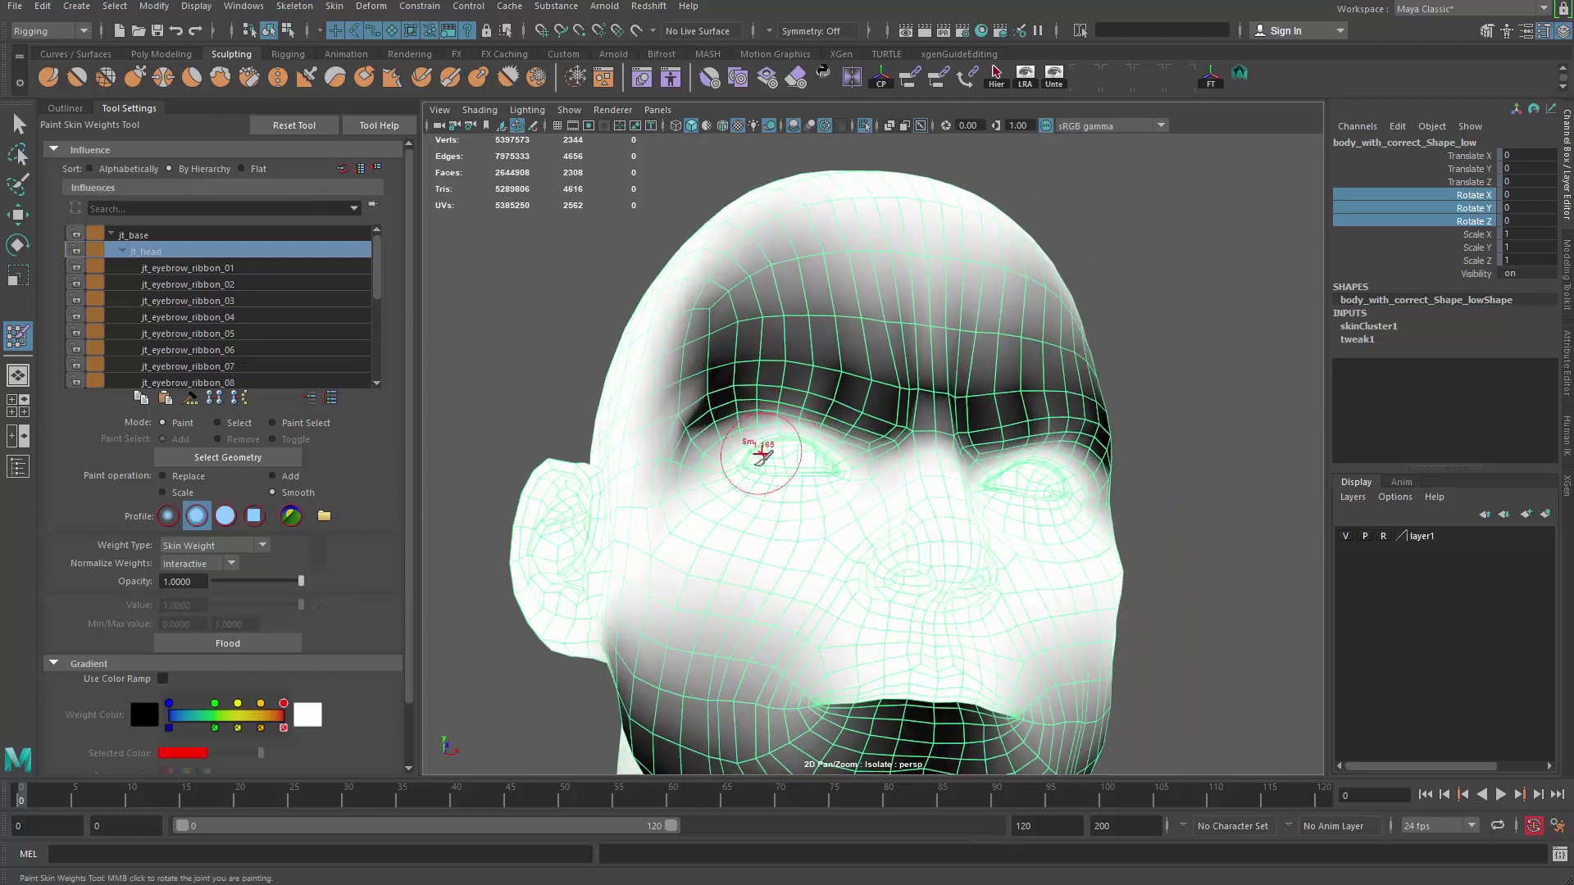
pyautogui.moveTo(916, 479)
pyautogui.keyDown('alt'); pyautogui.mouseDown()
pyautogui.moveTo(930, 505)
pyautogui.moveTo(1043, 435)
pyautogui.mouseUp(); pyautogui.keyUp('alt')
pyautogui.keyDown('alt'); pyautogui.moveTo(1043, 435); pyautogui.dragTo(896, 555, button='right'); pyautogui.keyUp('alt')
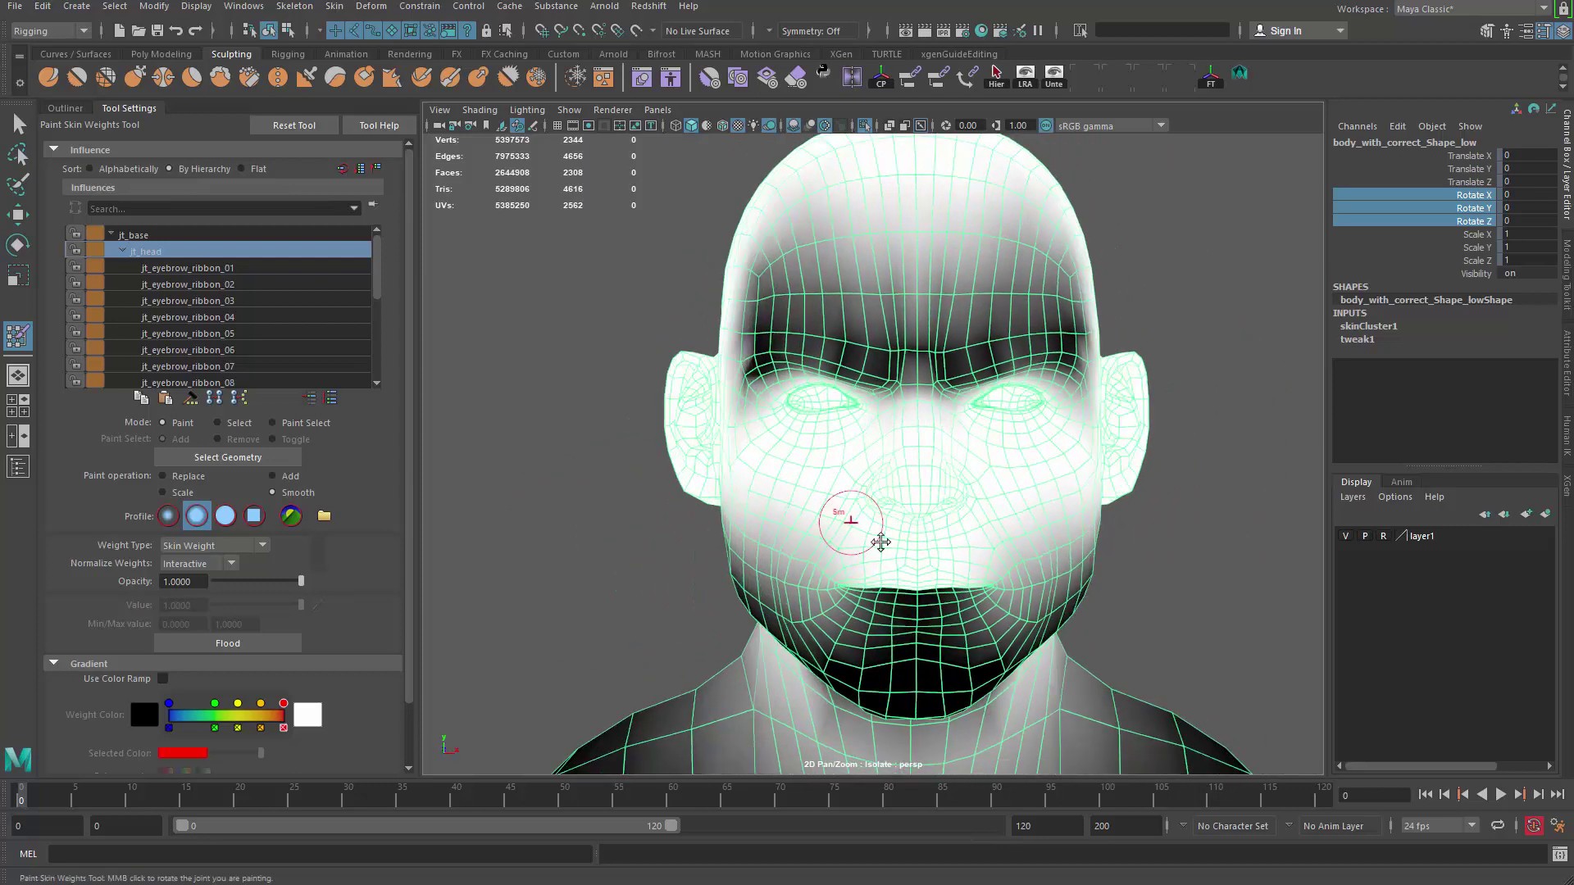
pyautogui.keyDown('alt'); pyautogui.moveTo(896, 555); pyautogui.dragTo(910, 593, button='middle'); pyautogui.keyUp('alt')
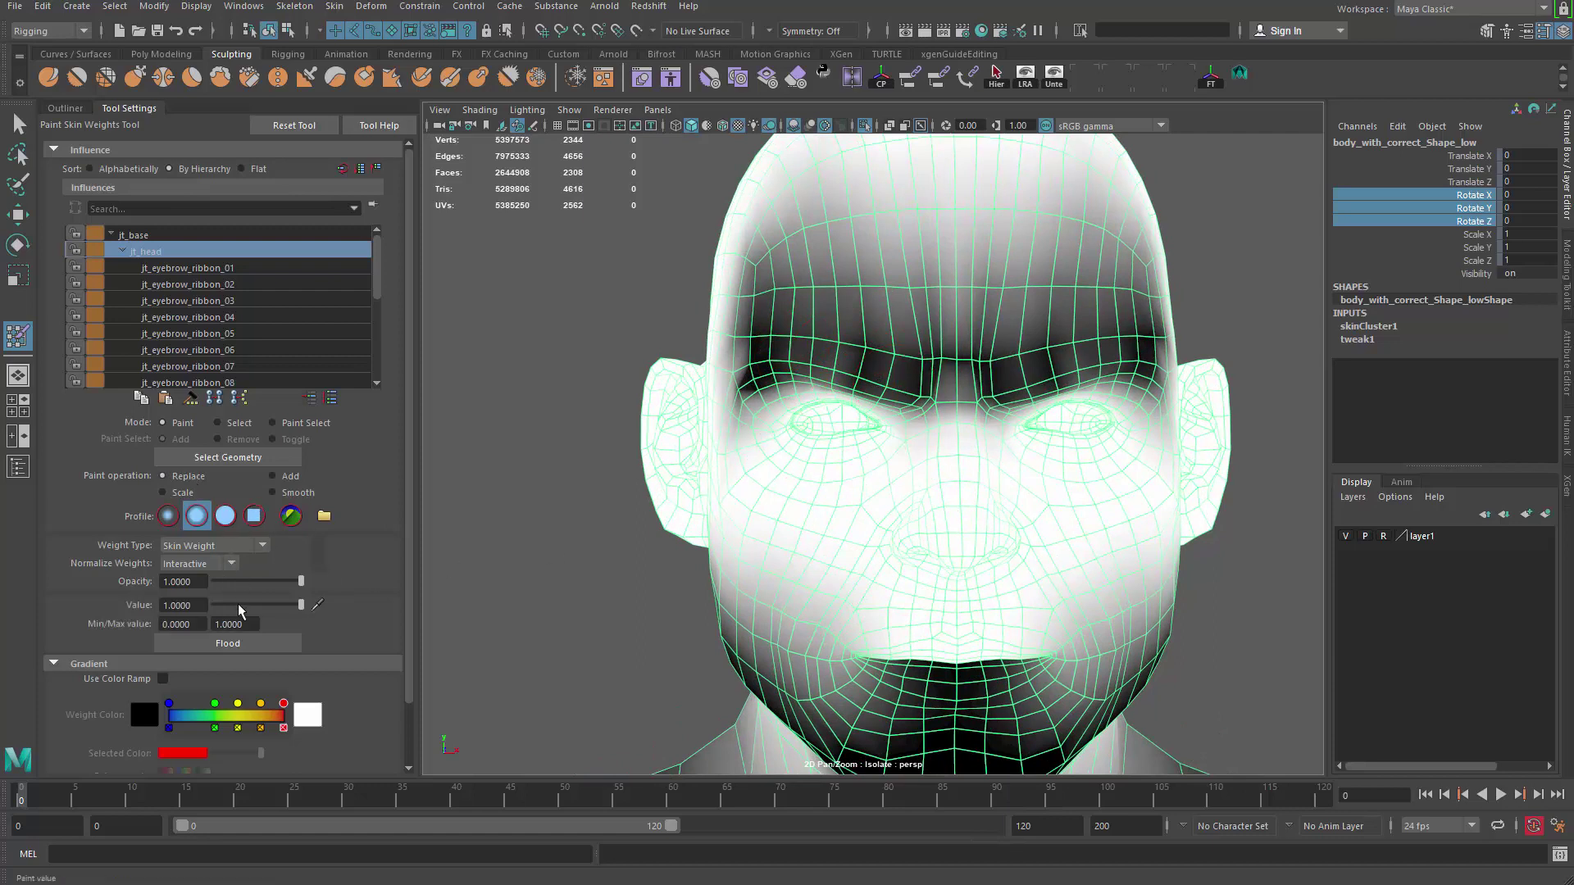
# Step: Replace jt_head's skin weight with 0 across both eyebrows, then finish painting and exit the head mesh's isolation
pyautogui.keyDown('alt'); pyautogui.moveTo(855, 348); pyautogui.dragTo(847, 379, button='middle'); pyautogui.keyUp('alt')
pyautogui.keyDown('alt'); pyautogui.moveTo(848, 379); pyautogui.dragTo(843, 385, button='right'); pyautogui.keyUp('alt')
pyautogui.keyDown('alt'); pyautogui.moveTo(844, 384); pyautogui.dragTo(798, 373); pyautogui.keyUp('alt')
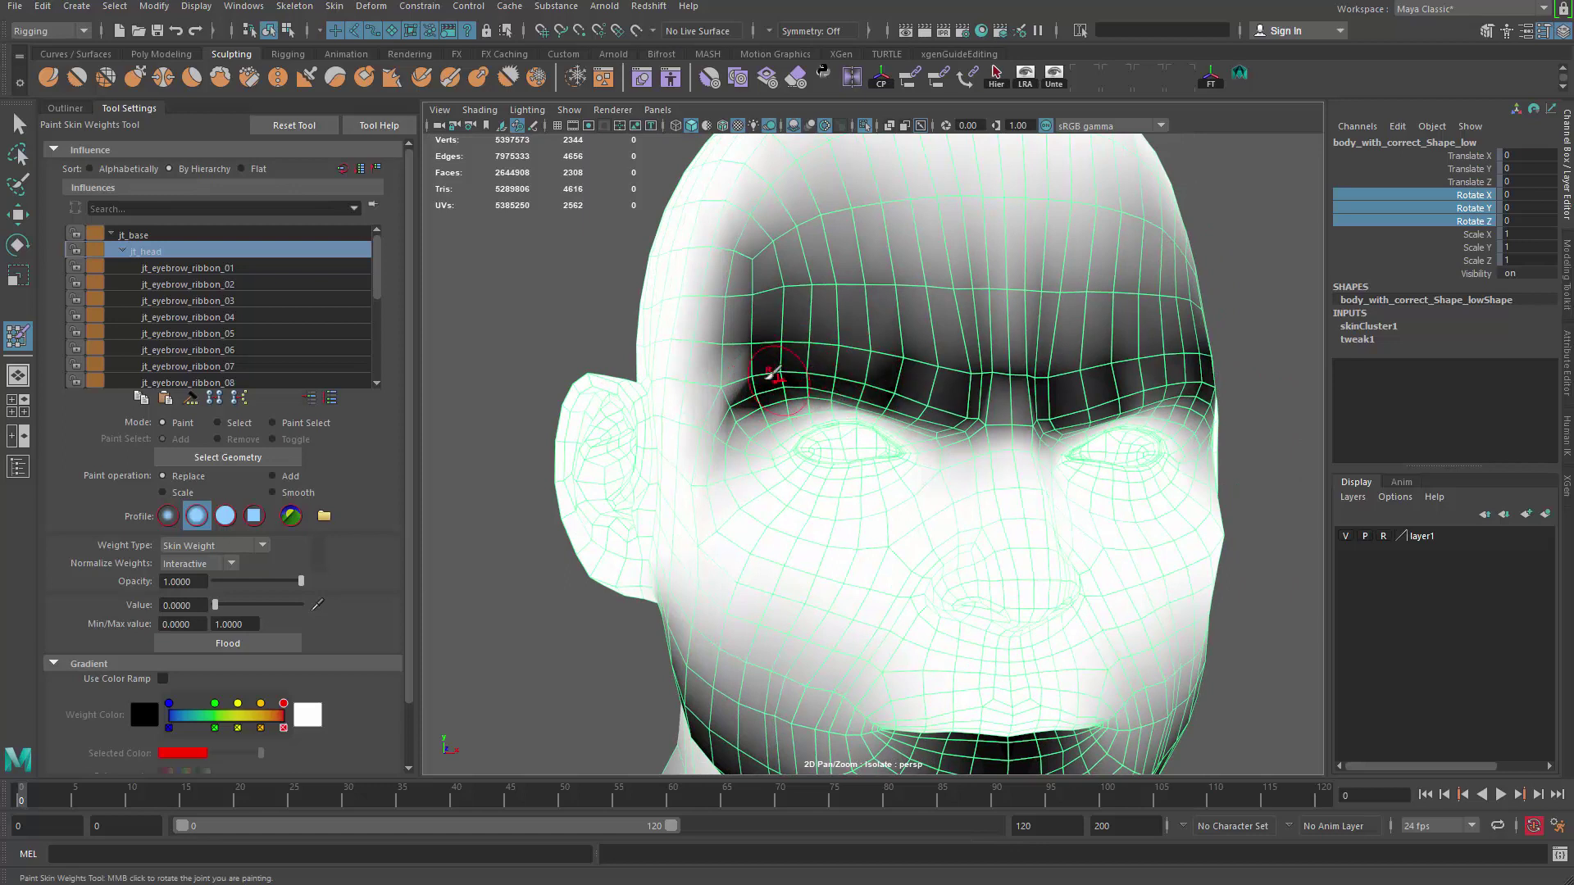
pyautogui.moveTo(958, 412)
pyautogui.keyDown('alt'); pyautogui.mouseDown()
pyautogui.moveTo(943, 394)
pyautogui.moveTo(966, 444)
pyautogui.mouseUp(); pyautogui.keyUp('alt')
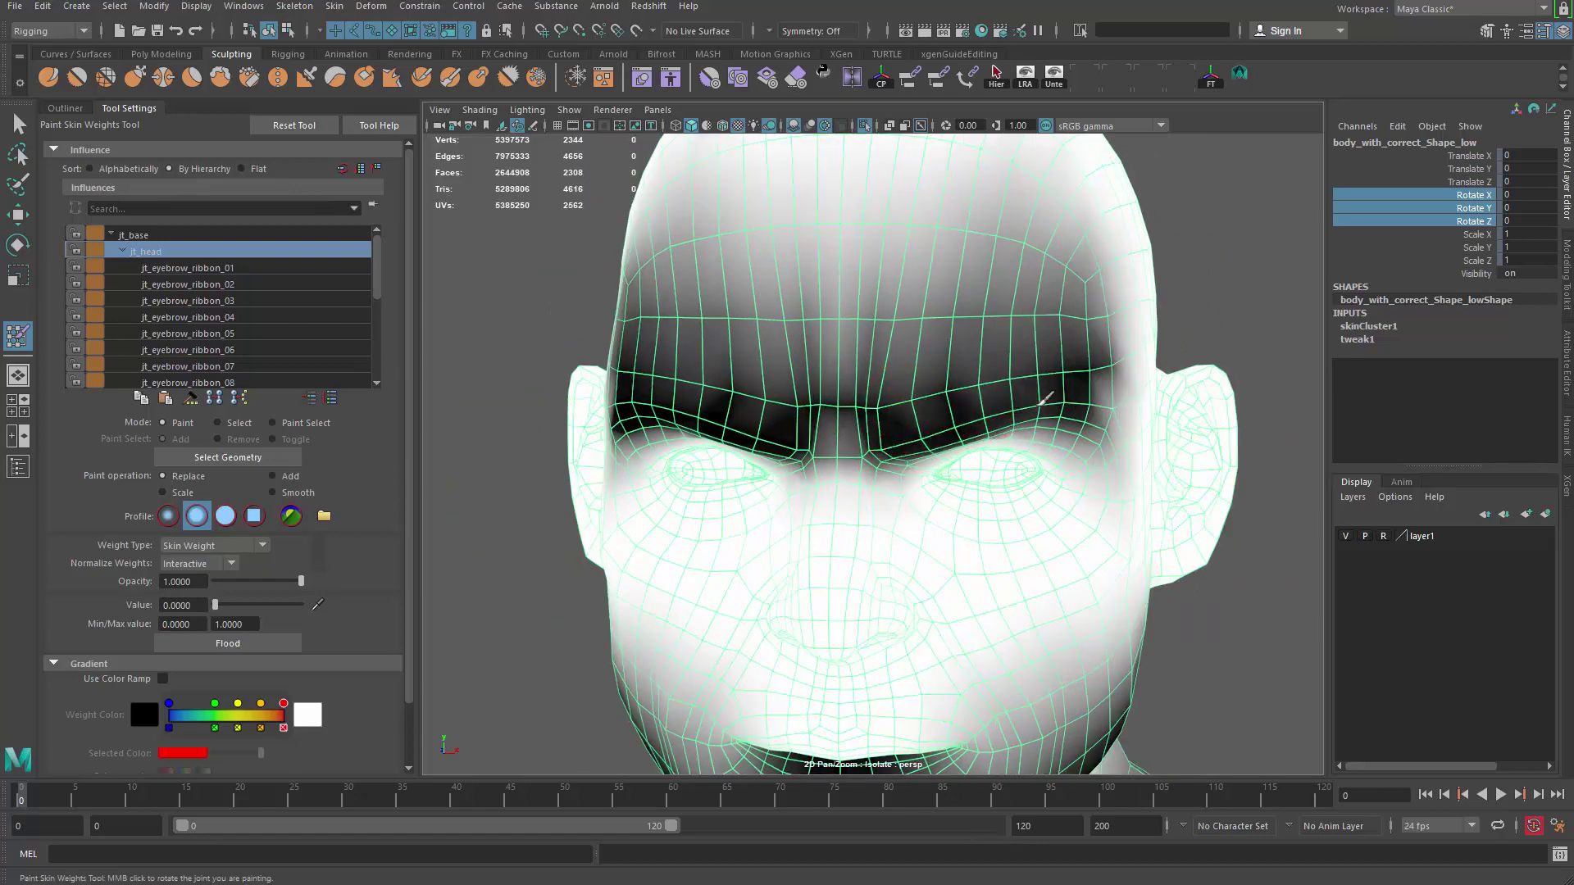
pyautogui.keyDown('alt'); pyautogui.moveTo(1037, 404); pyautogui.dragTo(969, 400); pyautogui.keyUp('alt')
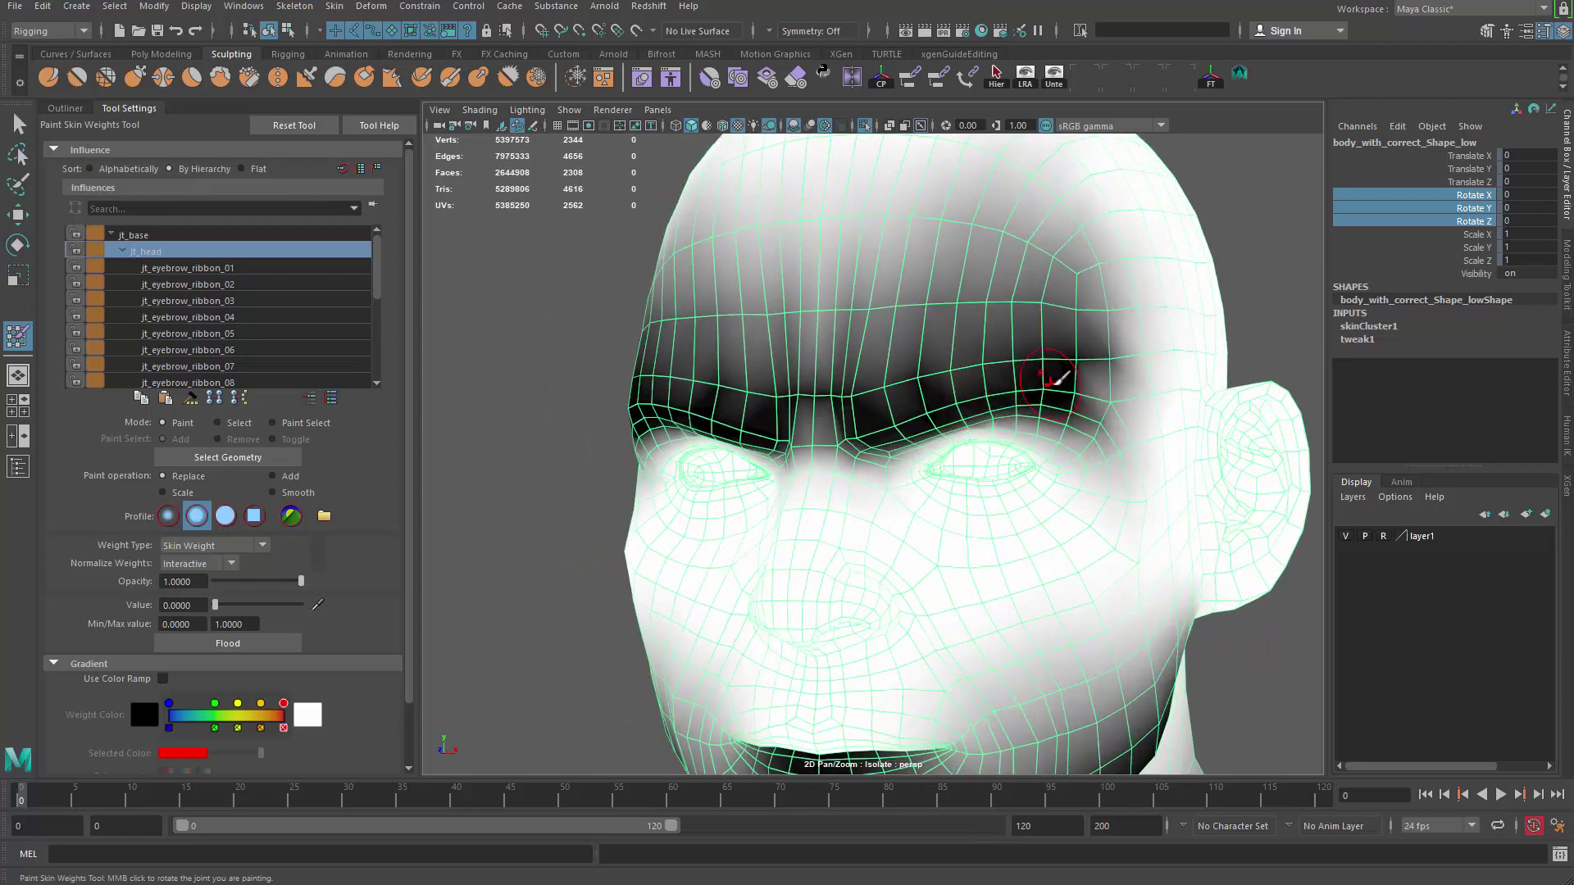
pyautogui.moveTo(1104, 400)
pyautogui.keyDown('alt'); pyautogui.mouseDown()
pyautogui.moveTo(943, 444)
pyautogui.moveTo(999, 393)
pyautogui.mouseUp(); pyautogui.keyUp('alt')
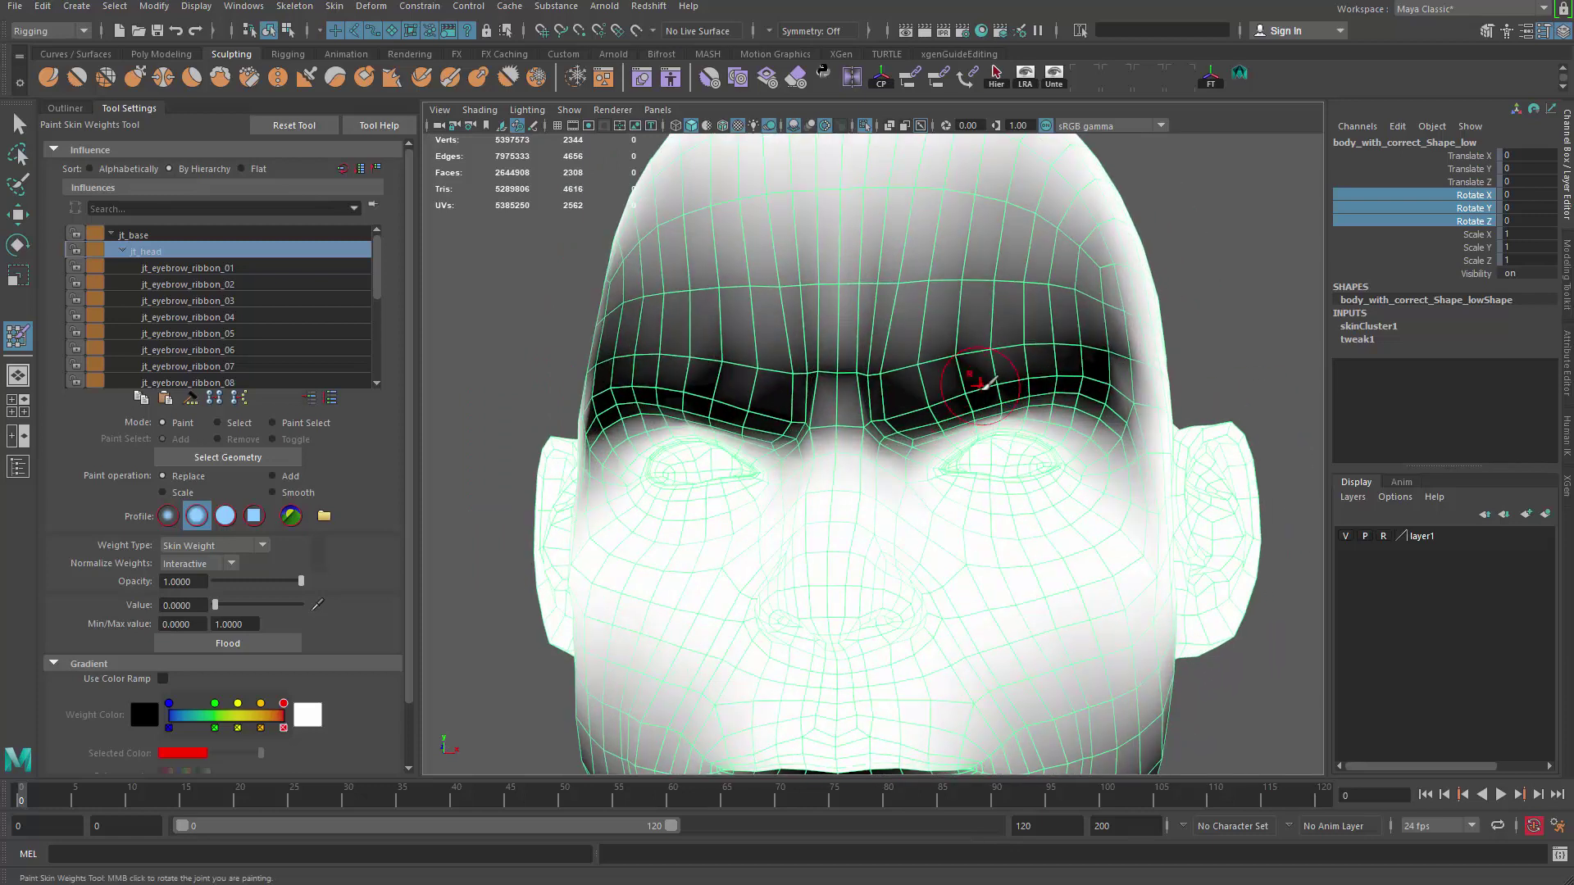
pyautogui.scroll(-4, 854, 412)
pyautogui.keyDown('alt'); pyautogui.moveTo(853, 412); pyautogui.dragTo(911, 449); pyautogui.keyUp('alt')
pyautogui.scroll(4, 918, 454)
pyautogui.press('q')
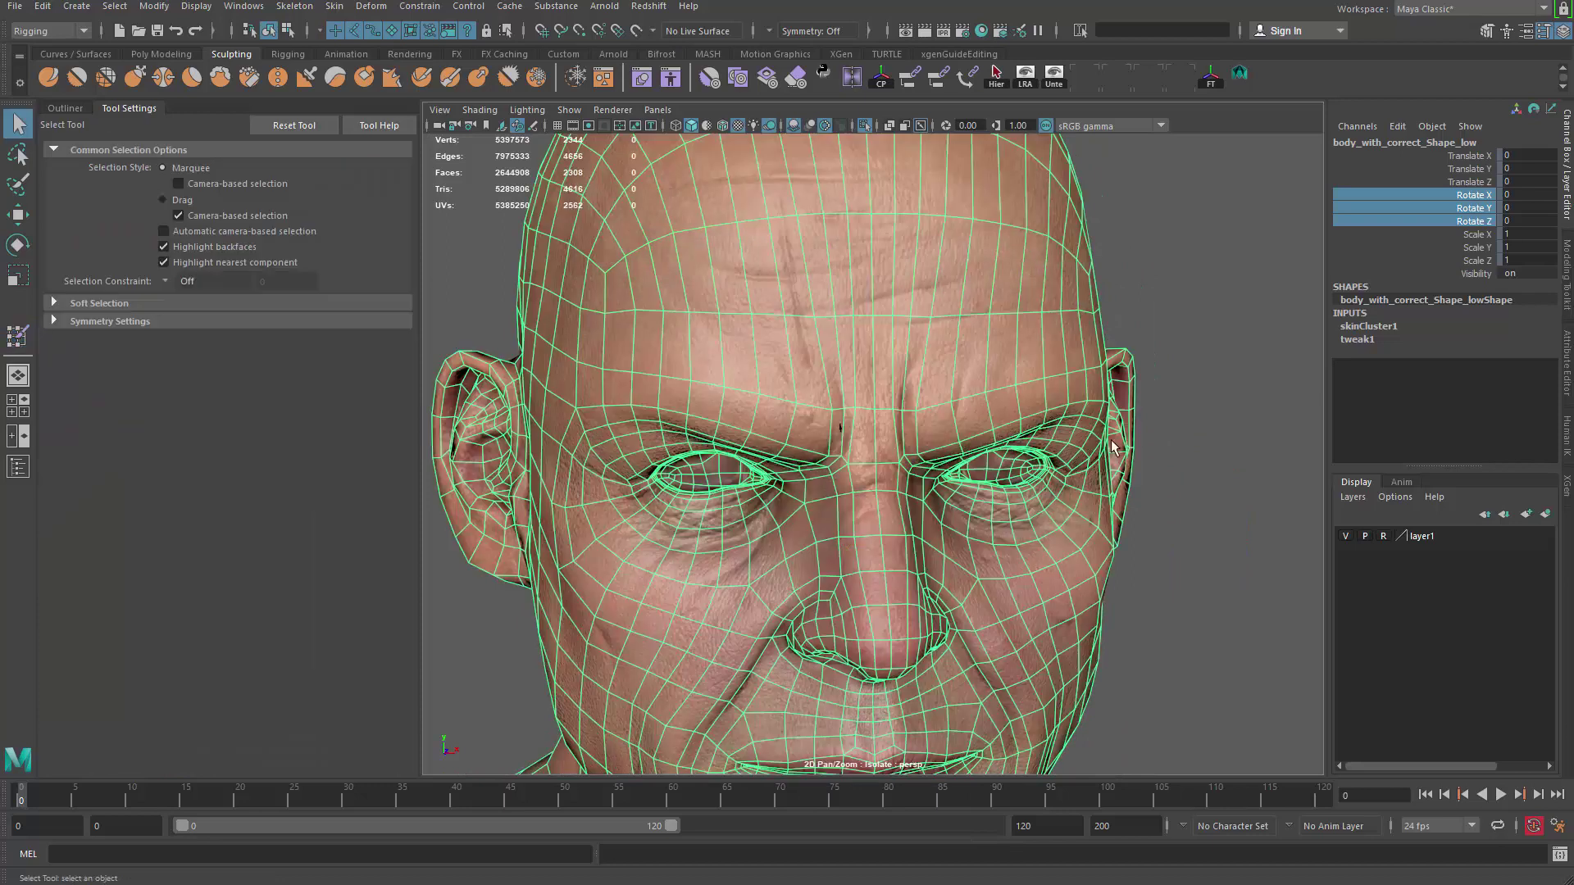
pyautogui.moveTo(1124, 439)
pyautogui.keyDown('alt'); pyautogui.mouseDown()
pyautogui.moveTo(980, 361)
pyautogui.moveTo(900, 399)
pyautogui.mouseUp(); pyautogui.keyUp('alt')
pyautogui.scroll(-1, 984, 385)
pyautogui.hotkey('ctrl', '1')
# Step: Raise an eyebrow control beside the brow's centre and ac_loc_eyebrow_06 in turn to test the deformation, undoing each move
pyautogui.click(951, 391)
pyautogui.scroll(3, 918, 397)
pyautogui.press('w')
pyautogui.moveTo(990, 368); pyautogui.dragTo(989, 212)
pyautogui.hotkey('ctrl', 'z')
pyautogui.press('q')
pyautogui.click(899, 404)
pyautogui.press('w')
pyautogui.moveTo(907, 328); pyautogui.dragTo(912, 168)
pyautogui.hotkey('ctrl', 'z')
# Step: Raise the eyebrow control at the centre of the brow to test the forehead deformation, then undo the move
pyautogui.keyDown('alt'); pyautogui.moveTo(842, 414); pyautogui.dragTo(855, 416); pyautogui.keyUp('alt')
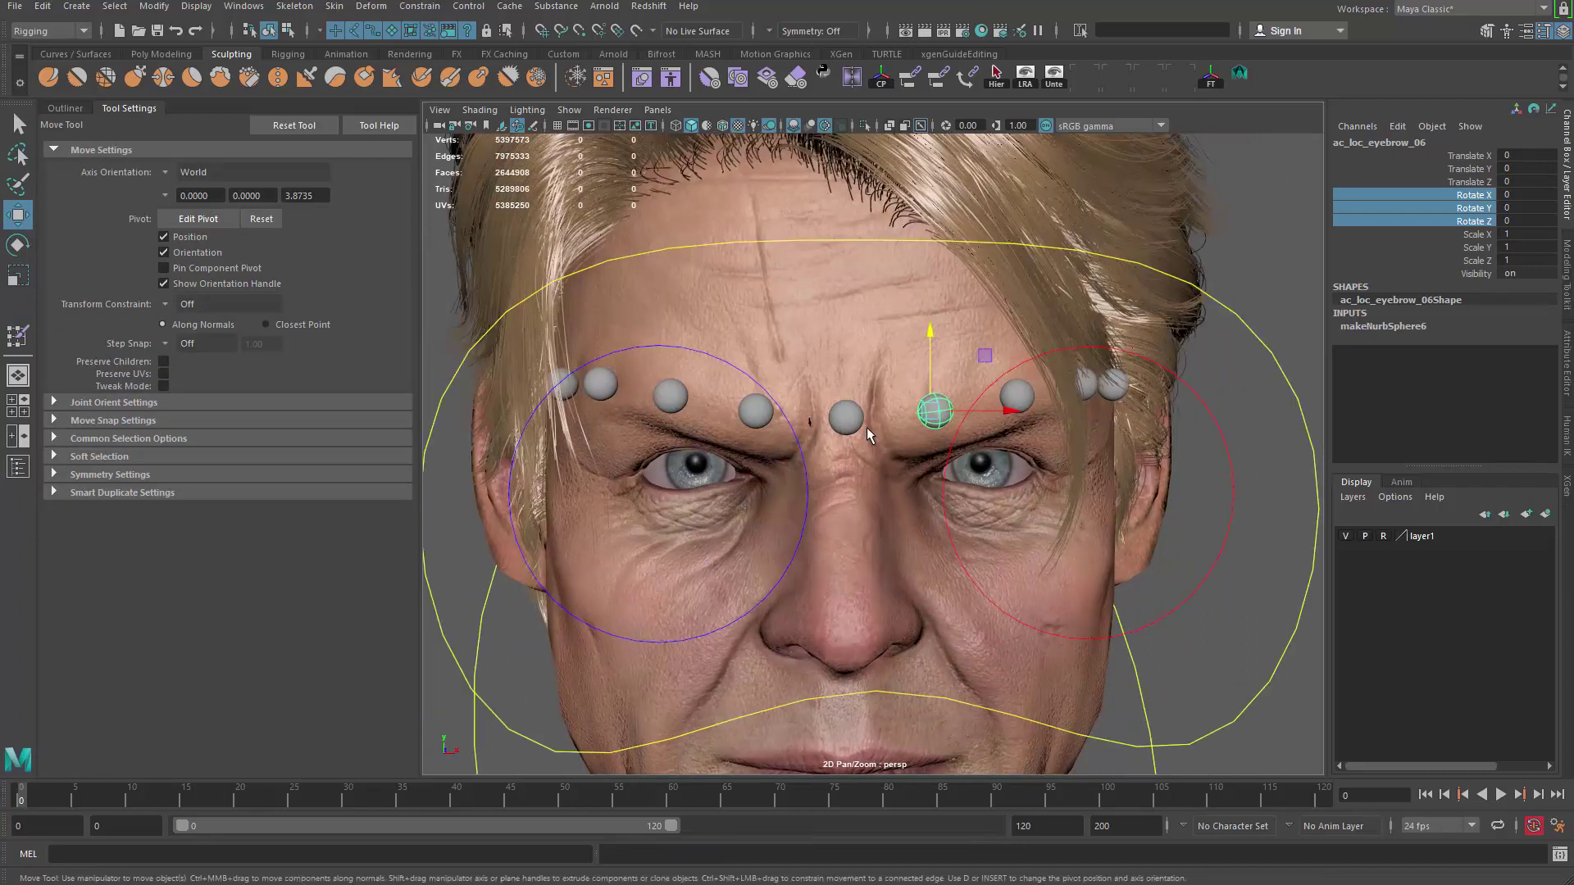
pyautogui.press('q')
pyautogui.click(846, 416)
pyautogui.press('w')
pyautogui.moveTo(847, 341); pyautogui.dragTo(859, 132)
pyautogui.hotkey('ctrl', 'z')
# Step: Select the head mesh to examine its wireframe from the front, then clear the selection
pyautogui.keyDown('alt'); pyautogui.moveTo(828, 336); pyautogui.dragTo(743, 344, button='right'); pyautogui.keyUp('alt')
pyautogui.keyDown('alt'); pyautogui.moveTo(744, 386); pyautogui.dragTo(813, 457); pyautogui.keyUp('alt')
pyautogui.press('q')
pyautogui.click(868, 637)
pyautogui.keyDown('alt'); pyautogui.moveTo(1061, 552); pyautogui.dragTo(869, 505); pyautogui.keyUp('alt')
pyautogui.keyDown('alt'); pyautogui.moveTo(869, 505); pyautogui.dragTo(1018, 456, button='middle'); pyautogui.keyUp('alt')
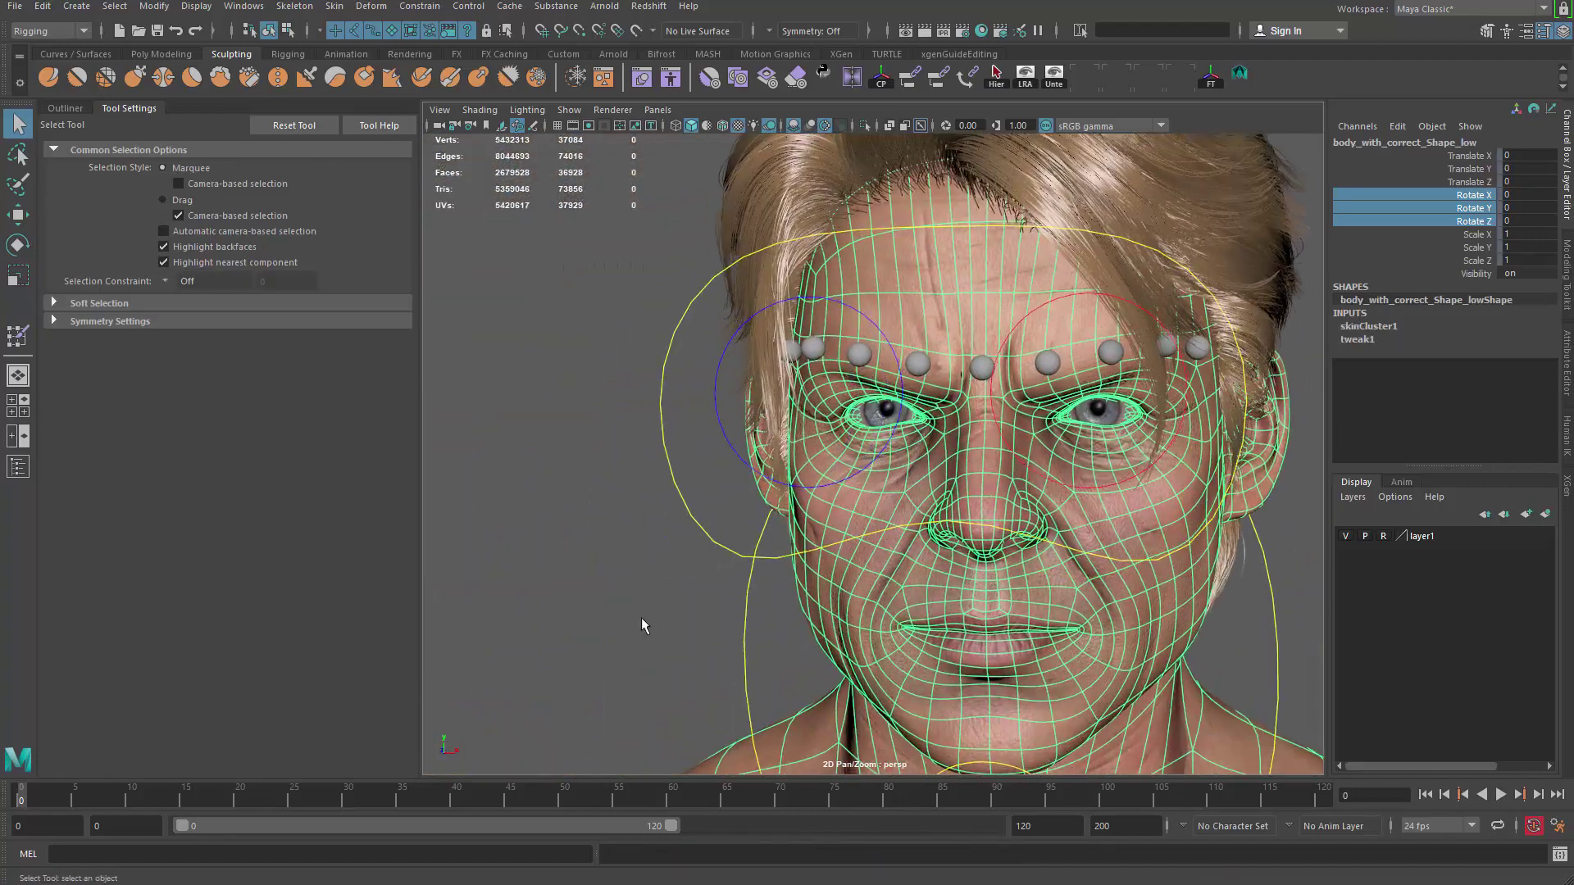
pyautogui.click(642, 608)
# Step: Raise two neighbouring eyebrow controls near the middle of the brow one after the other, undoing each test move
pyautogui.keyDown('alt'); pyautogui.moveTo(1004, 508); pyautogui.dragTo(1086, 485, button='right'); pyautogui.keyUp('alt')
pyautogui.click(984, 404)
pyautogui.keyDown('alt'); pyautogui.moveTo(986, 398); pyautogui.dragTo(1019, 229); pyautogui.keyUp('alt')
pyautogui.press('w')
pyautogui.hotkey('ctrl', 'z')
pyautogui.press('q')
pyautogui.click(945, 388)
pyautogui.press('w')
pyautogui.moveTo(930, 318); pyautogui.dragTo(931, 177)
pyautogui.hotkey('ctrl', 'z')
# Step: Test the brow with the next controls outward, up to ac_loc_eyebrow_03, and undo the test moves
pyautogui.press('q')
pyautogui.press('w')
pyautogui.moveTo(850, 377); pyautogui.dragTo(864, 196)
pyautogui.press('q')
pyautogui.click(817, 382)
pyautogui.press('w')
pyautogui.hotkey('ctrl', 'z')
# Step: Raise ac_loc_eyebrow_02 to test the outer brow from a three-quarter side view, then undo the move
pyautogui.keyDown('alt'); pyautogui.moveTo(959, 448); pyautogui.dragTo(723, 463, button='right'); pyautogui.keyUp('alt')
pyautogui.keyDown('alt'); pyautogui.moveTo(724, 464); pyautogui.dragTo(681, 457); pyautogui.keyUp('alt')
pyautogui.keyDown('alt'); pyautogui.moveTo(681, 457); pyautogui.dragTo(899, 460, button='right'); pyautogui.keyUp('alt')
pyautogui.keyDown('alt'); pyautogui.moveTo(900, 459); pyautogui.dragTo(1015, 484); pyautogui.keyUp('alt')
pyautogui.scroll(2, 1107, 594)
pyautogui.scroll(2, 1108, 593)
pyautogui.press('q')
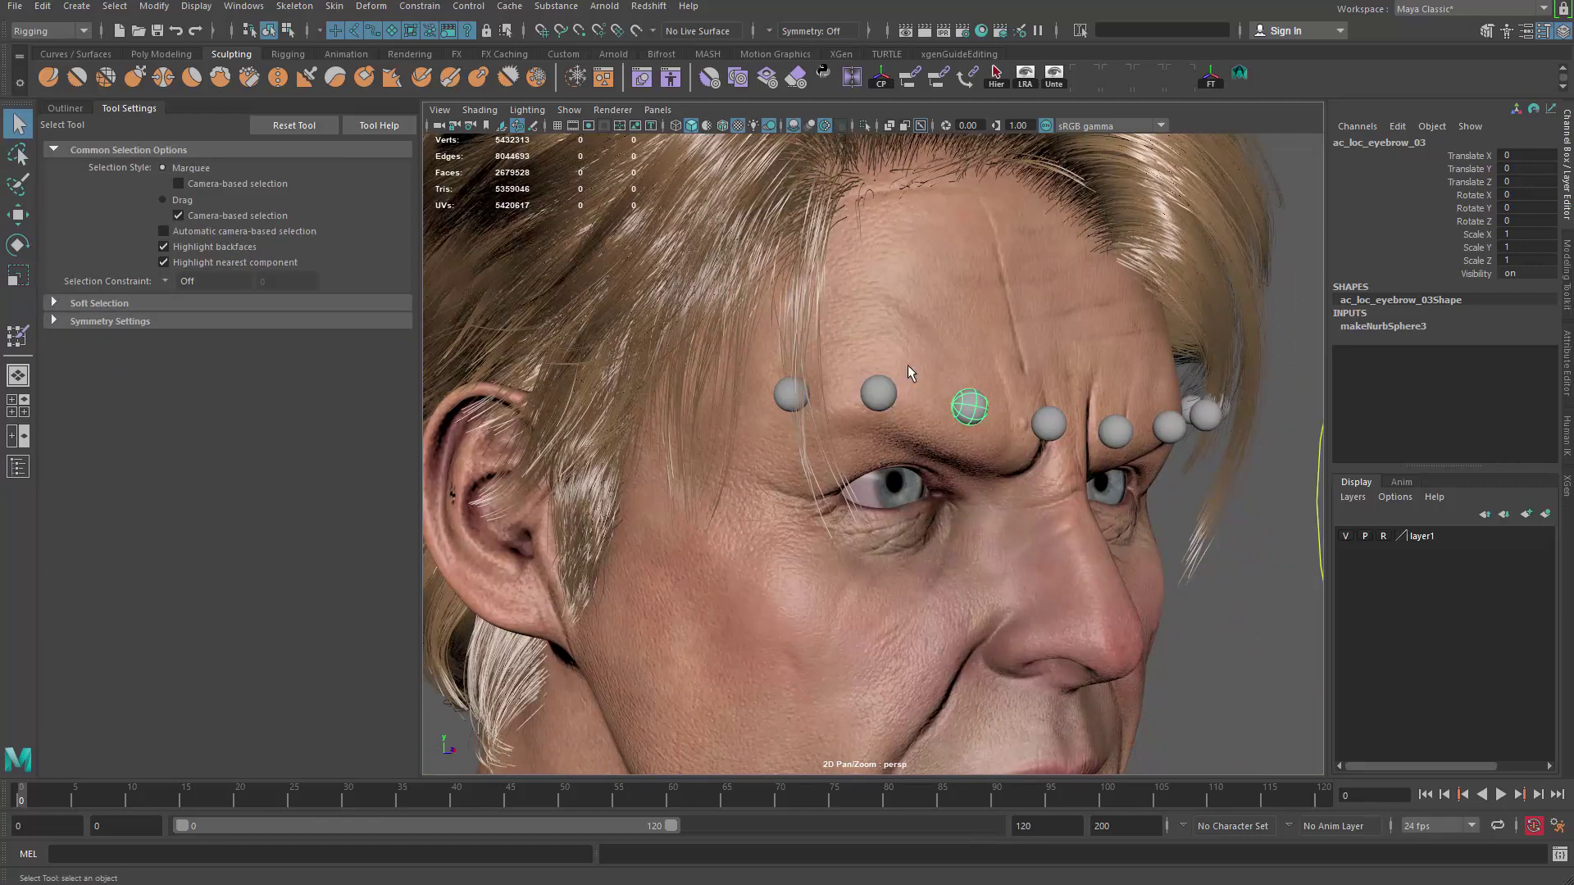
pyautogui.click(878, 393)
pyautogui.press('w')
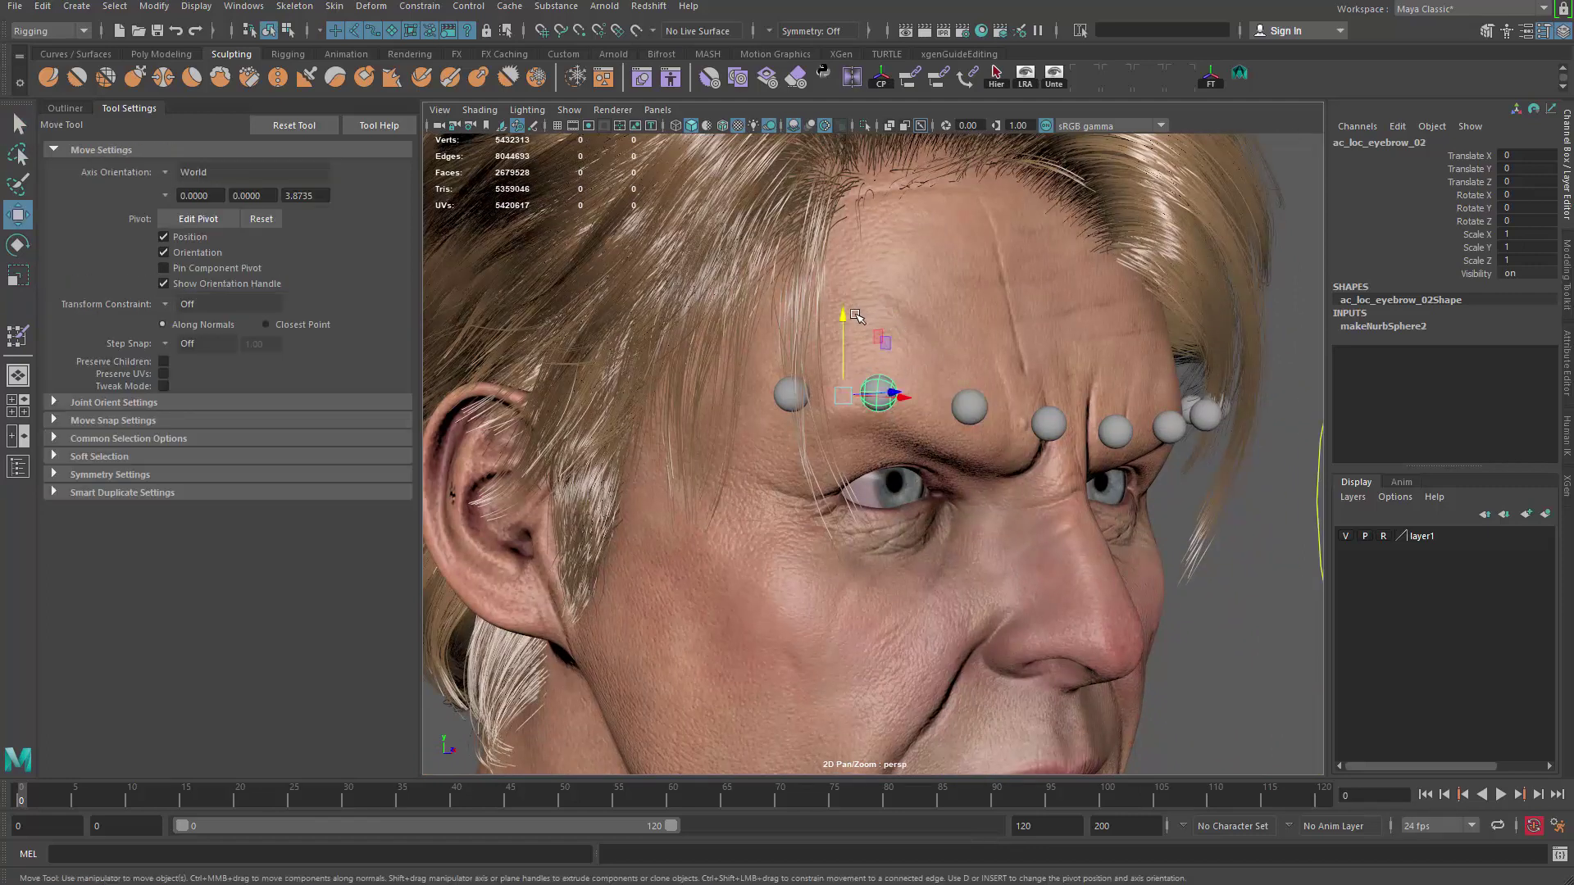
pyautogui.moveTo(849, 317); pyautogui.dragTo(850, 205)
pyautogui.hotkey('ctrl', 'z')
# Step: Move ac_loc_eyebrow_03 up by about 2.6 units and about -0.5 units in X to test the arched brow
pyautogui.press('q')
pyautogui.click(975, 404)
pyautogui.press('w')
pyautogui.moveTo(932, 328); pyautogui.dragTo(932, 283)
pyautogui.hotkey('ctrl', 'z')
pyautogui.keyDown('alt'); pyautogui.moveTo(987, 326); pyautogui.dragTo(897, 202); pyautogui.keyUp('alt')
# Step: Rotate the raised ac_loc_eyebrow_03 to test how the brow skin follows, then undo the rotation
pyautogui.press('e')
pyautogui.keyDown('alt'); pyautogui.moveTo(967, 319); pyautogui.dragTo(971, 373, button='middle'); pyautogui.keyUp('alt')
pyautogui.moveTo(969, 311); pyautogui.dragTo(934, 233)
pyautogui.hotkey('ctrl', 'z')
# Step: Scale ac_loc_eyebrow_03 uniformly by about 4.13 as a test, undo the scaling and the earlier raise, and clear the selection
pyautogui.press('r')
pyautogui.moveTo(901, 337); pyautogui.dragTo(1139, 574)
pyautogui.hotkey('ctrl', 'z')
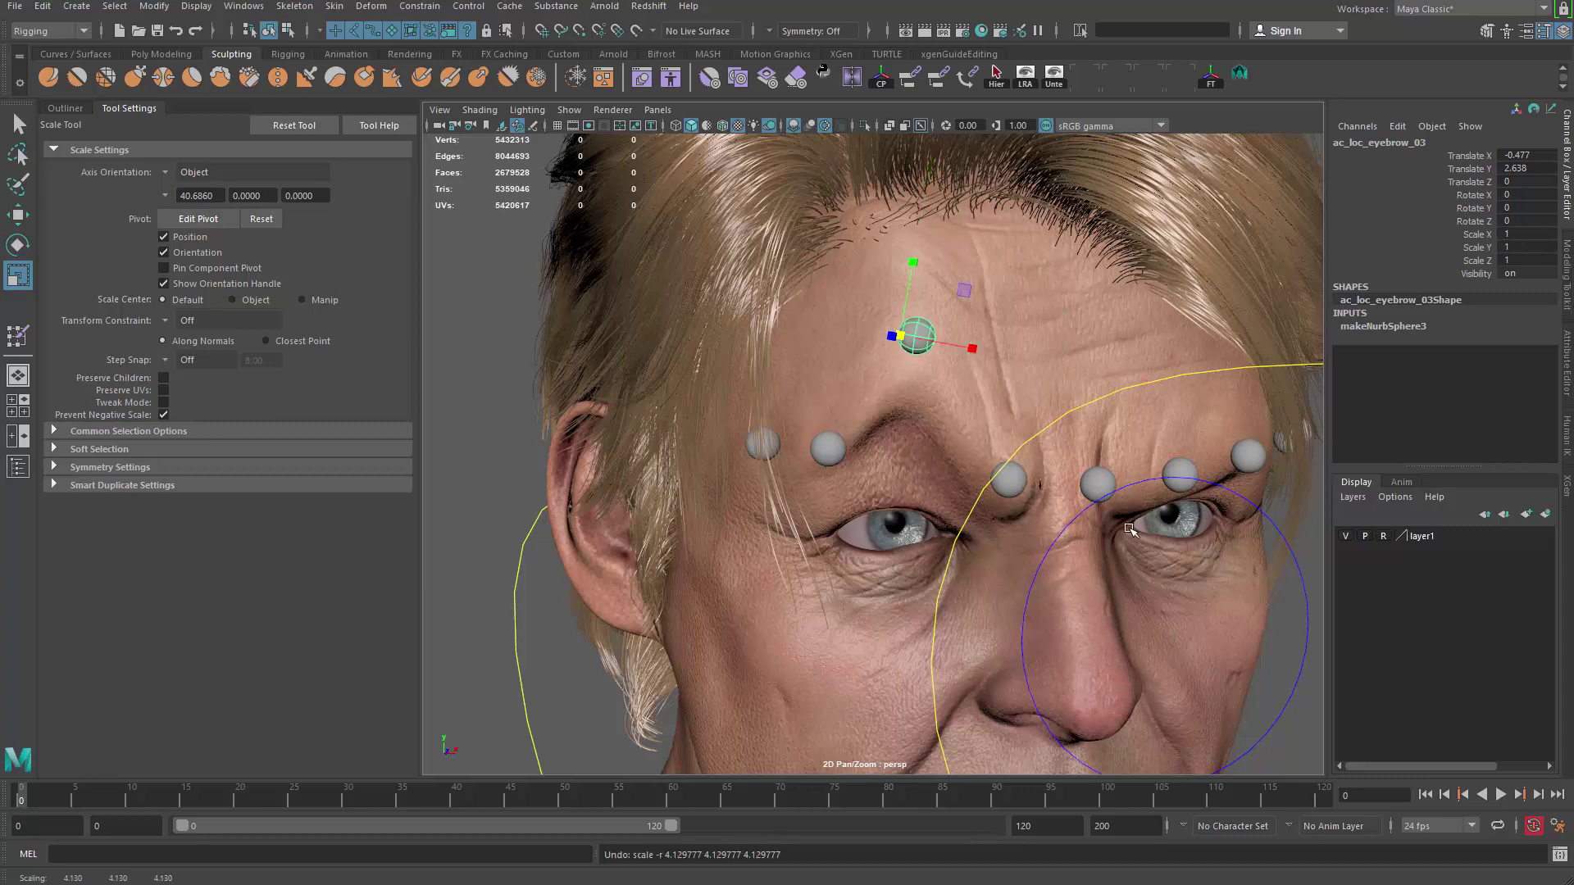
pyautogui.hotkey('ctrl', 'z')
pyautogui.press('q')
pyautogui.keyDown('alt'); pyautogui.moveTo(1177, 597); pyautogui.dragTo(983, 525, button='right'); pyautogui.keyUp('alt')
pyautogui.keyDown('alt'); pyautogui.moveTo(984, 525); pyautogui.dragTo(916, 453); pyautogui.keyUp('alt')
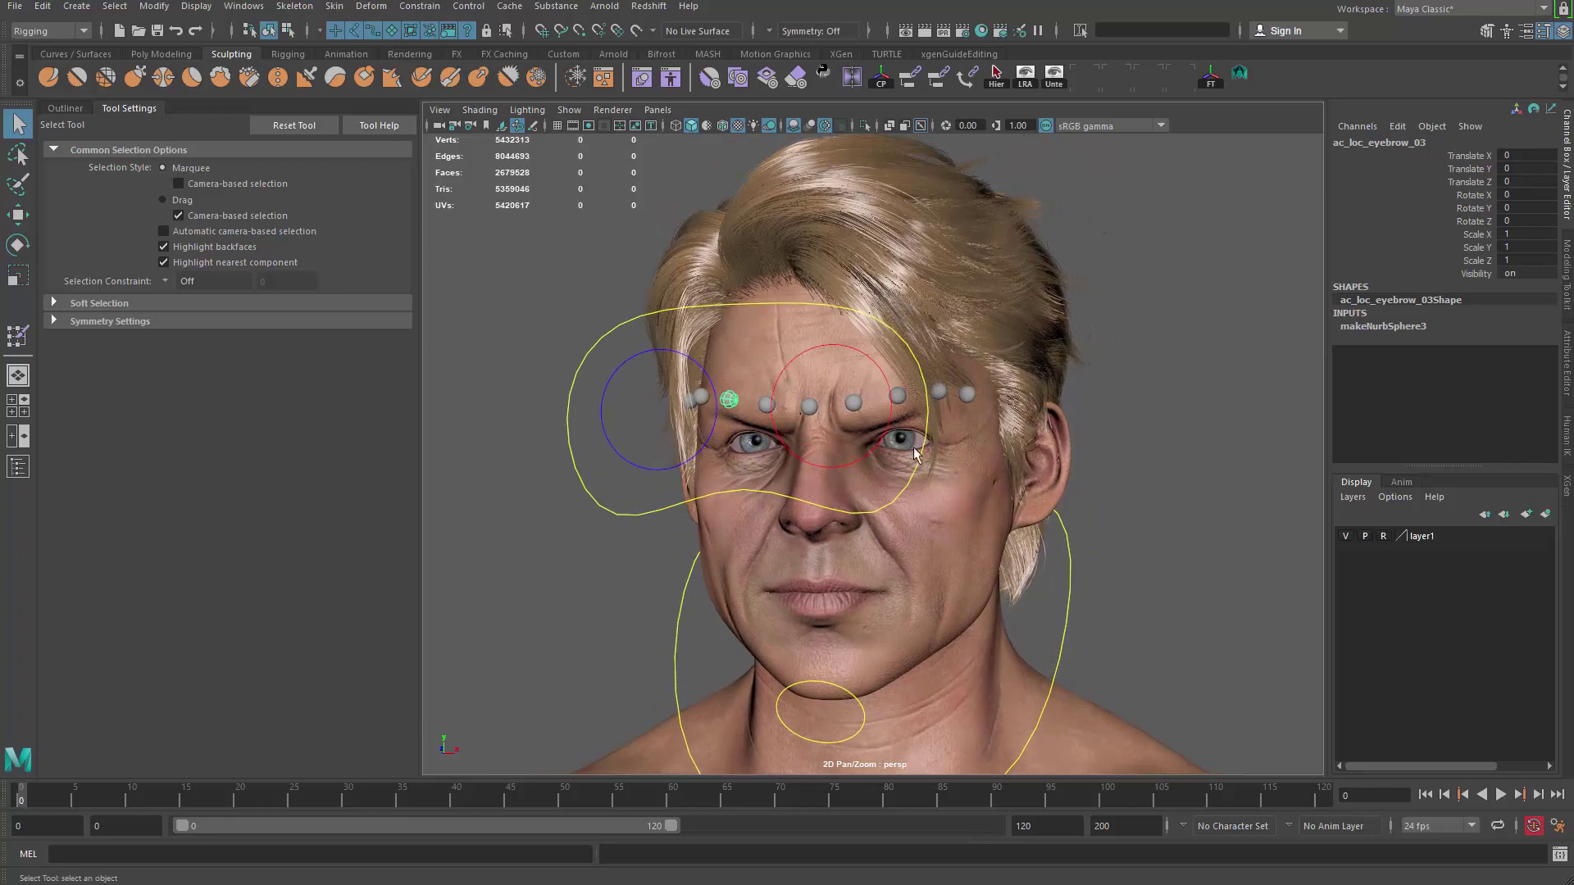
pyautogui.click(1145, 451)
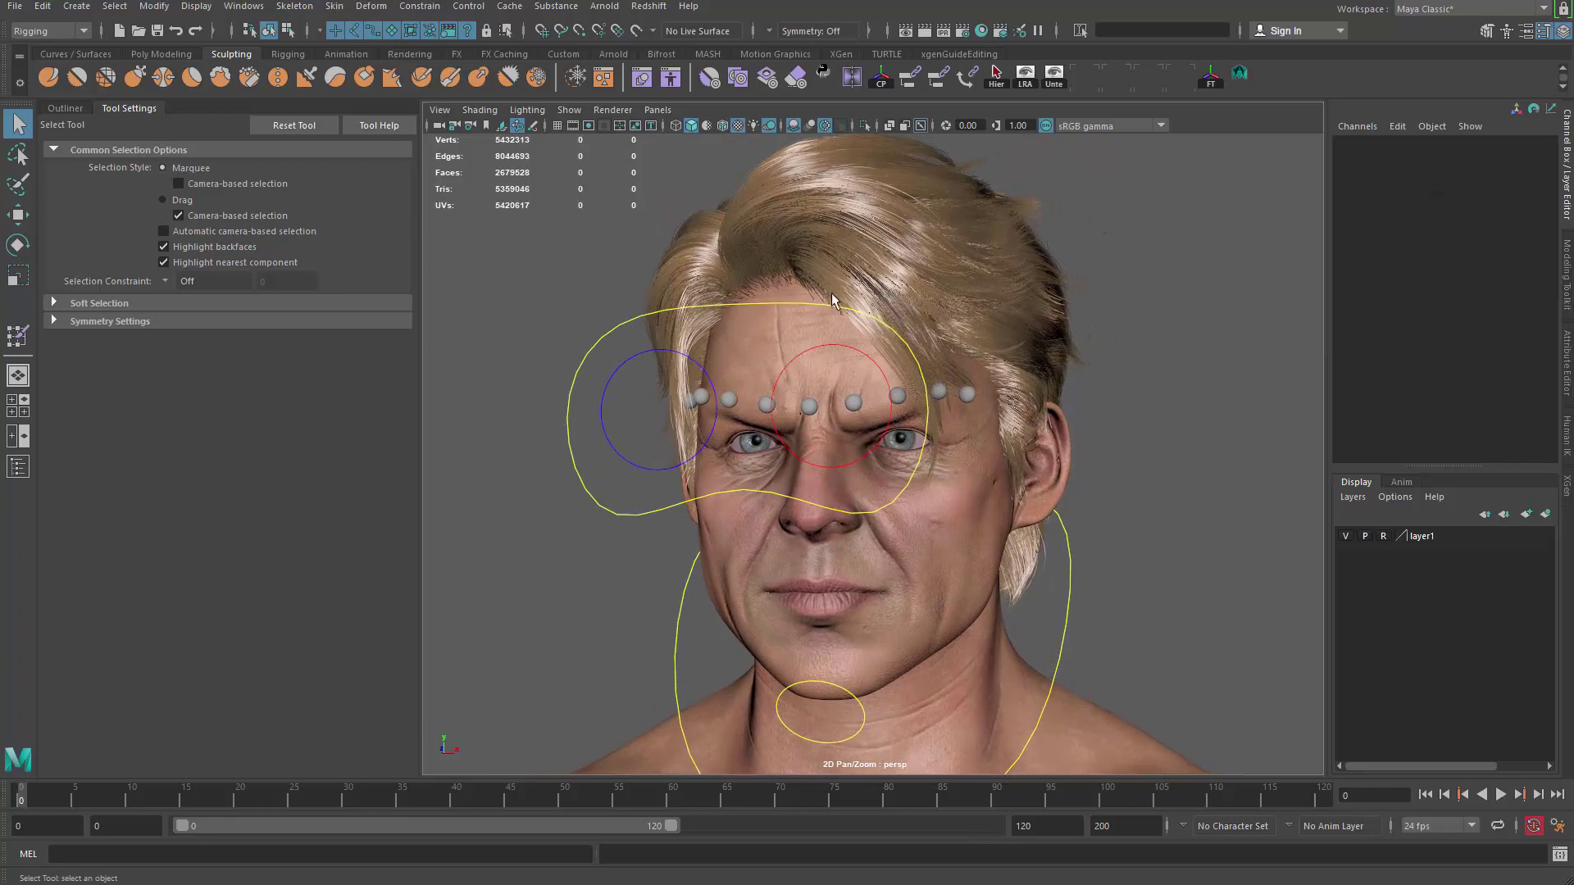